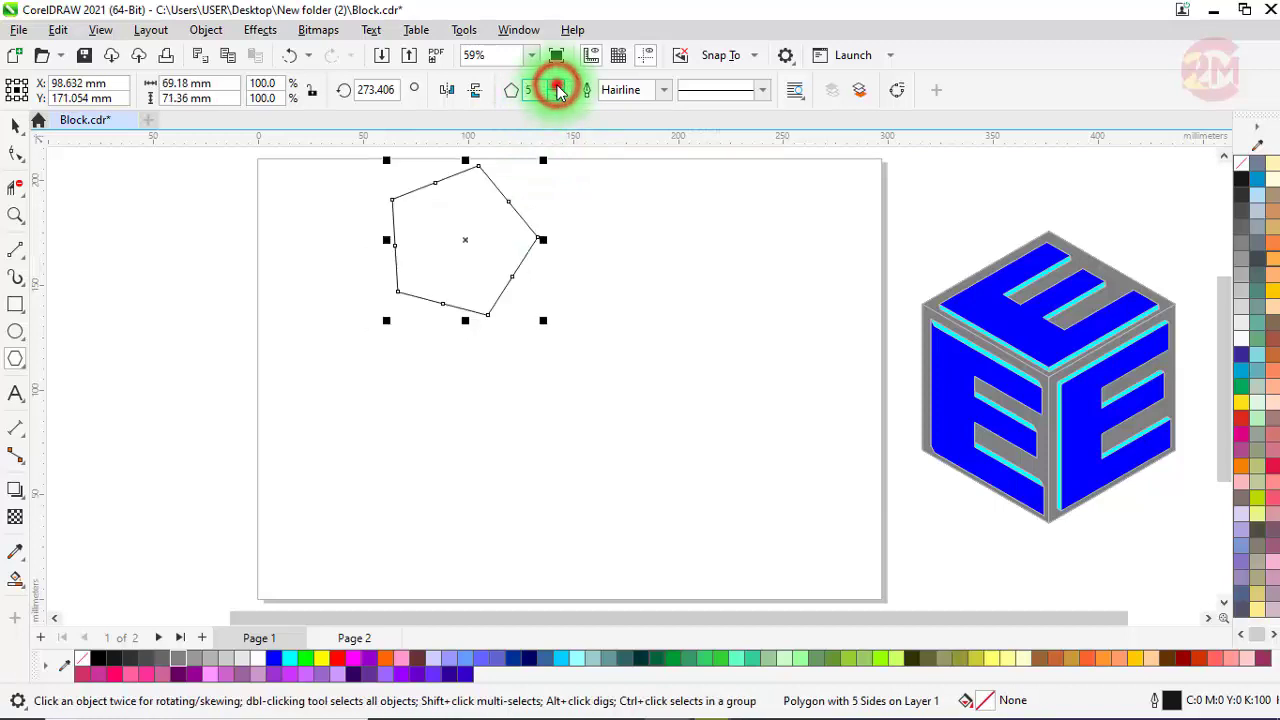
Set the polygon to 6 sides and its rotation angle to 0
left_click(557, 86)
left_click_drag(398, 90, 314, 88)
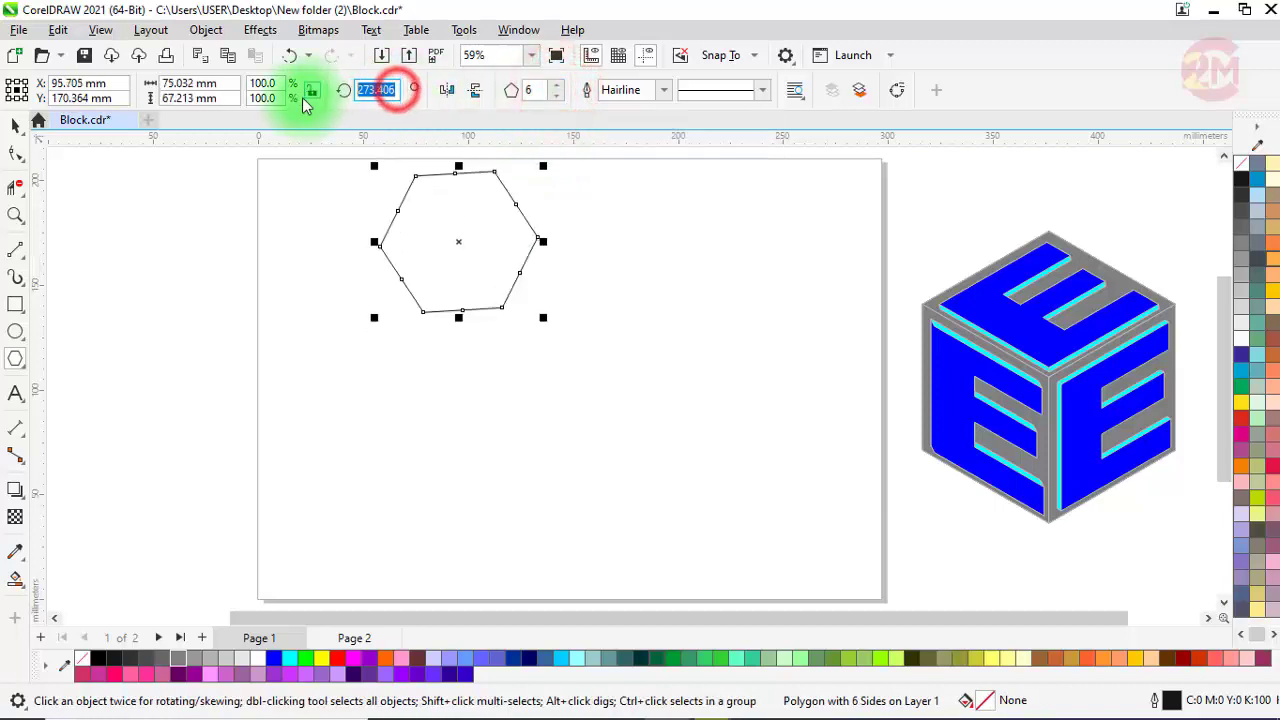
type("0")
key("Return")
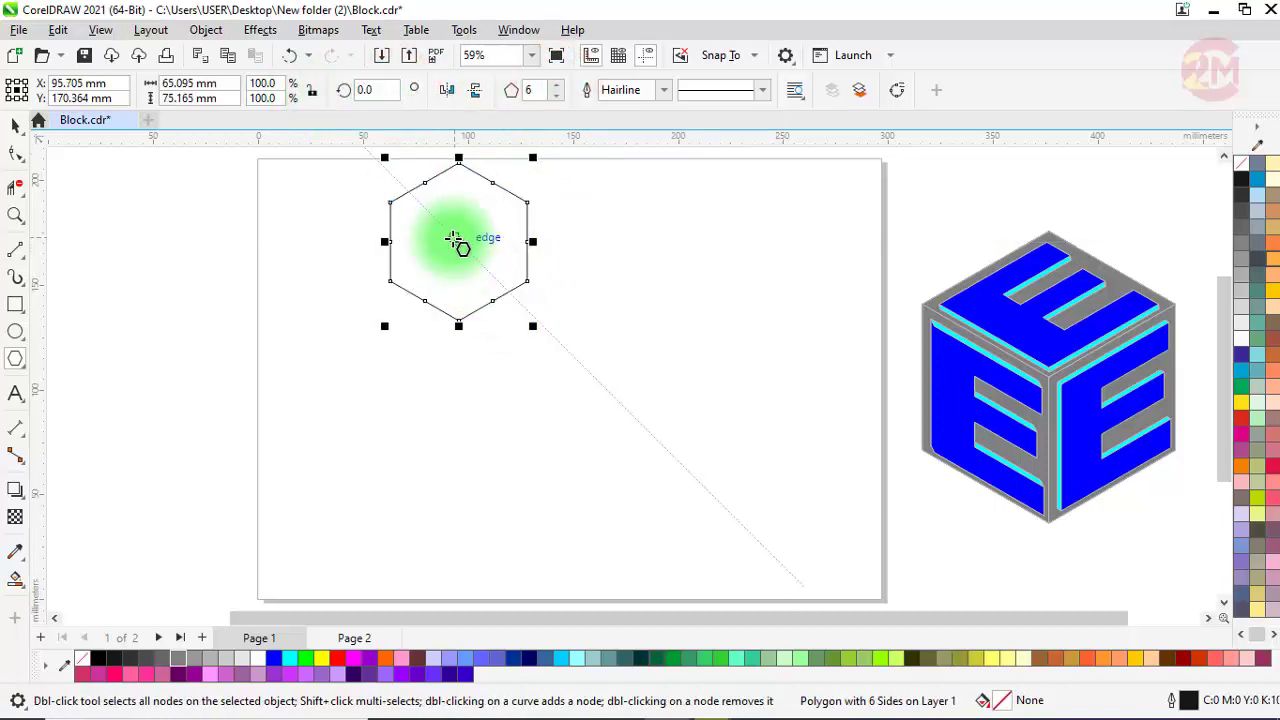
Centre the hexagon on the page and enlarge it to about 117 × 135 mm
left_click_drag(455, 240, 566, 378)
left_click_drag(642, 464, 733, 533)
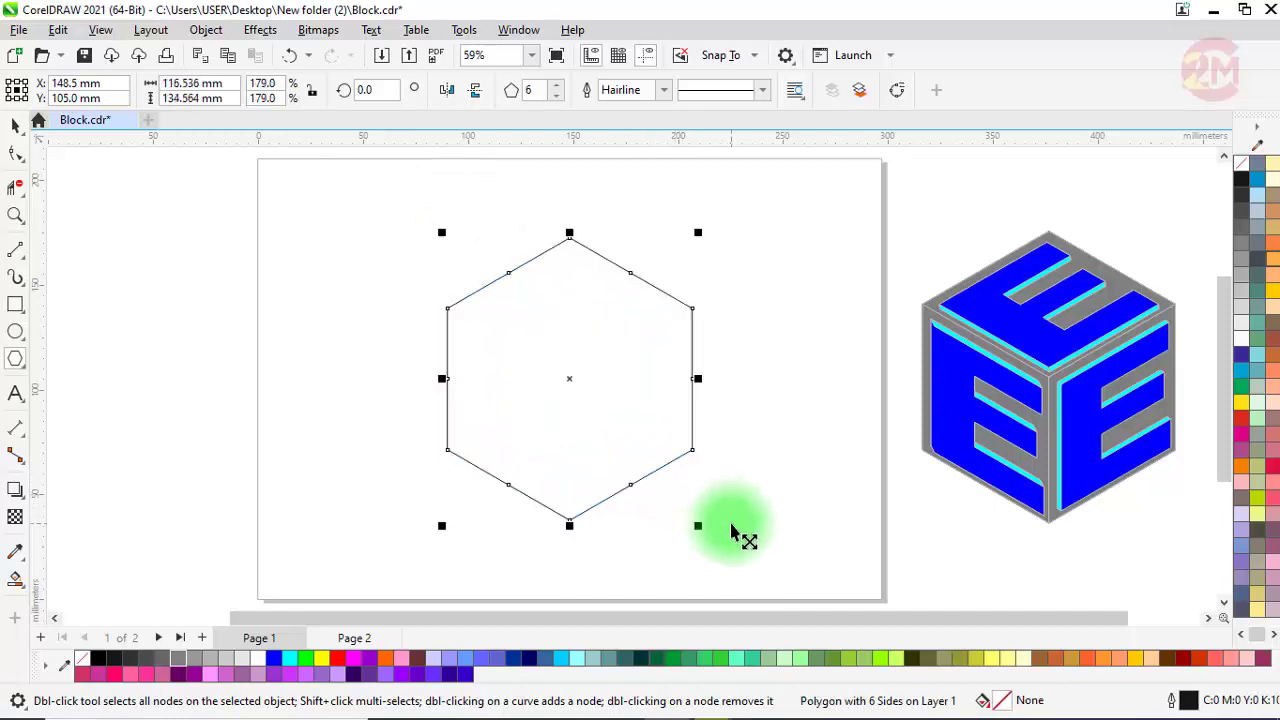
Draw three 2-point lines from the hexagon's upper-left, upper-right and bottom corners to its centre, forming a cube
left_click(15, 250)
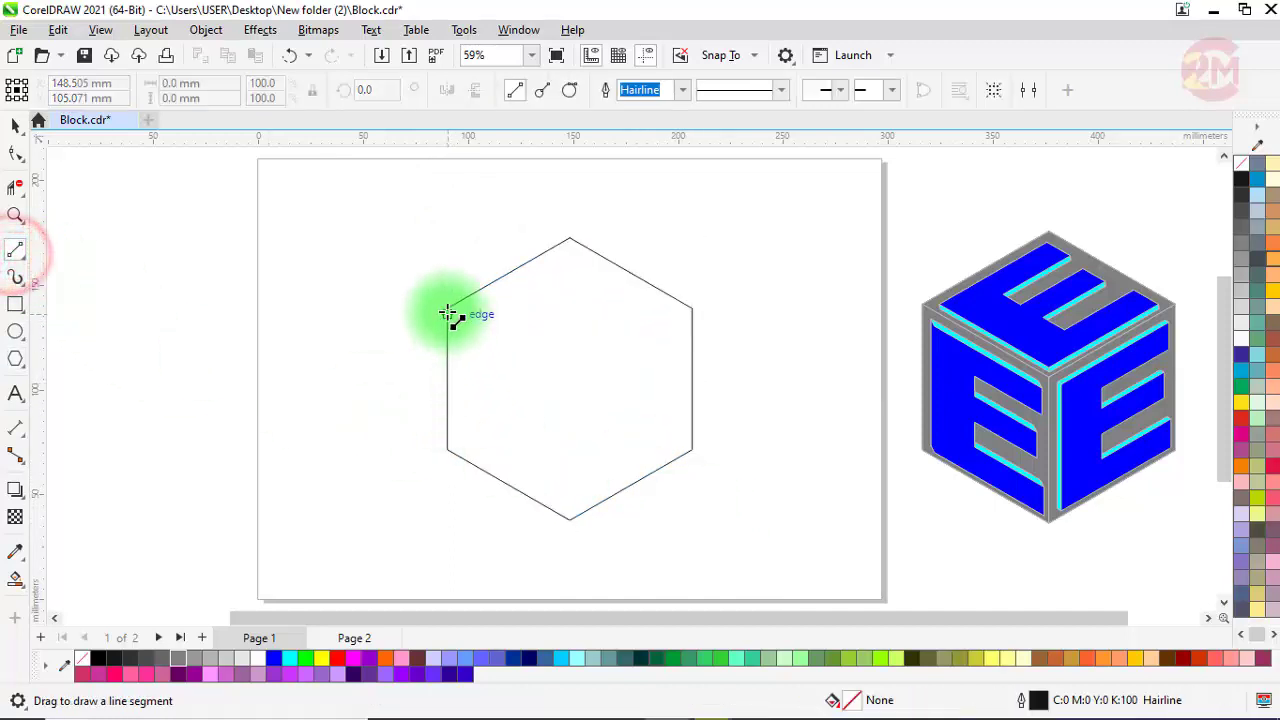
left_click_drag(448, 309, 571, 381)
left_click_drag(691, 309, 569, 383)
left_click_drag(569, 519, 569, 380)
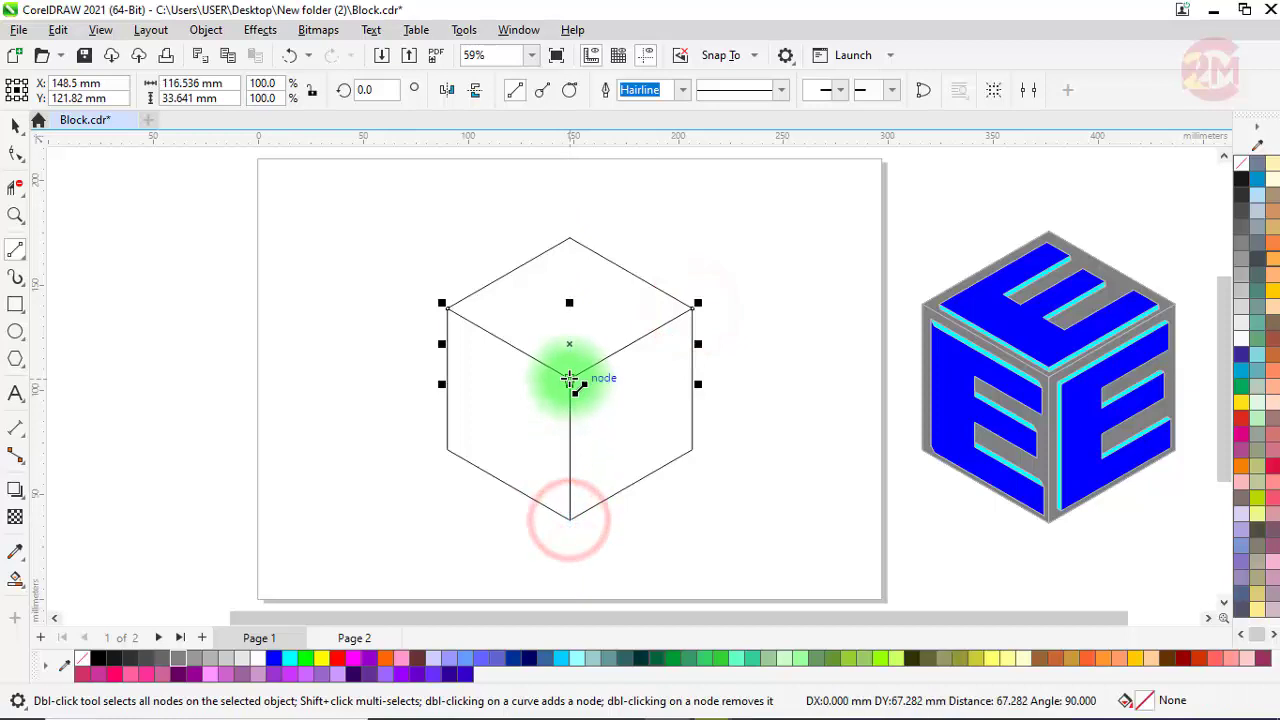
left_click(15, 125)
left_click(343, 308)
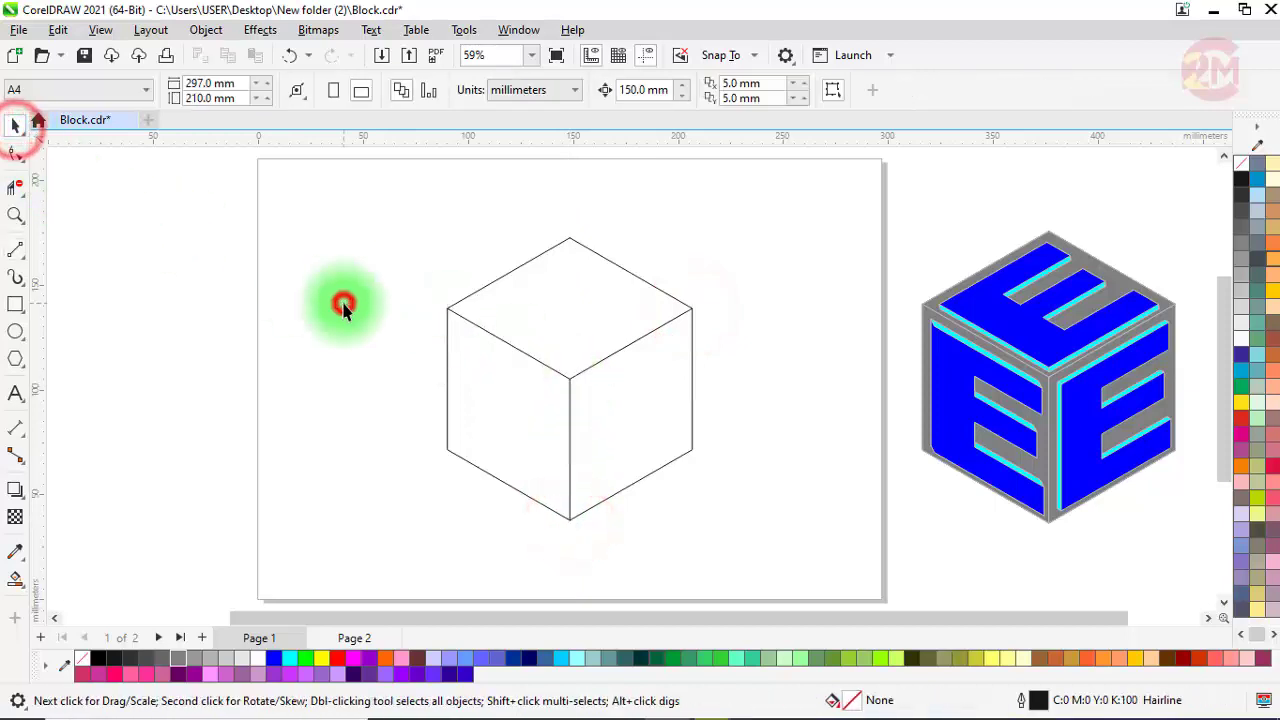
Smart-fill the left, top and right faces of the cube with blue #336699
left_click(14, 579)
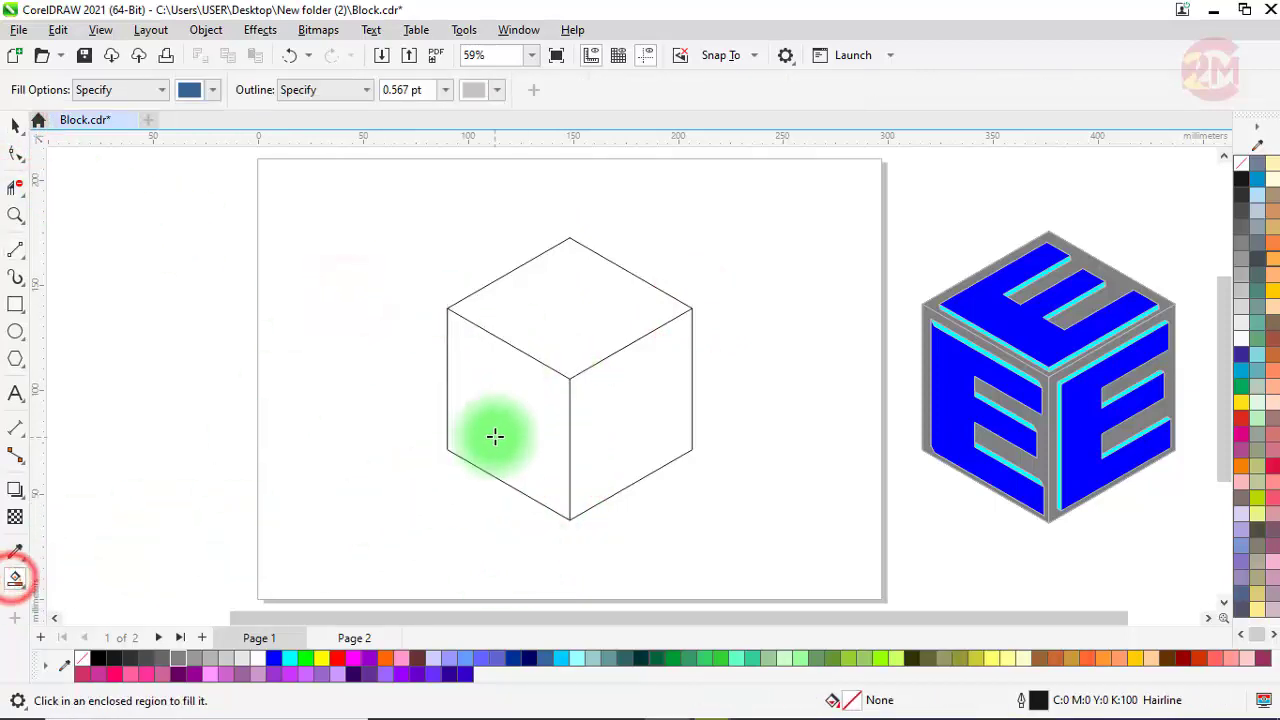
left_click(491, 434)
left_click(585, 334)
left_click(640, 426)
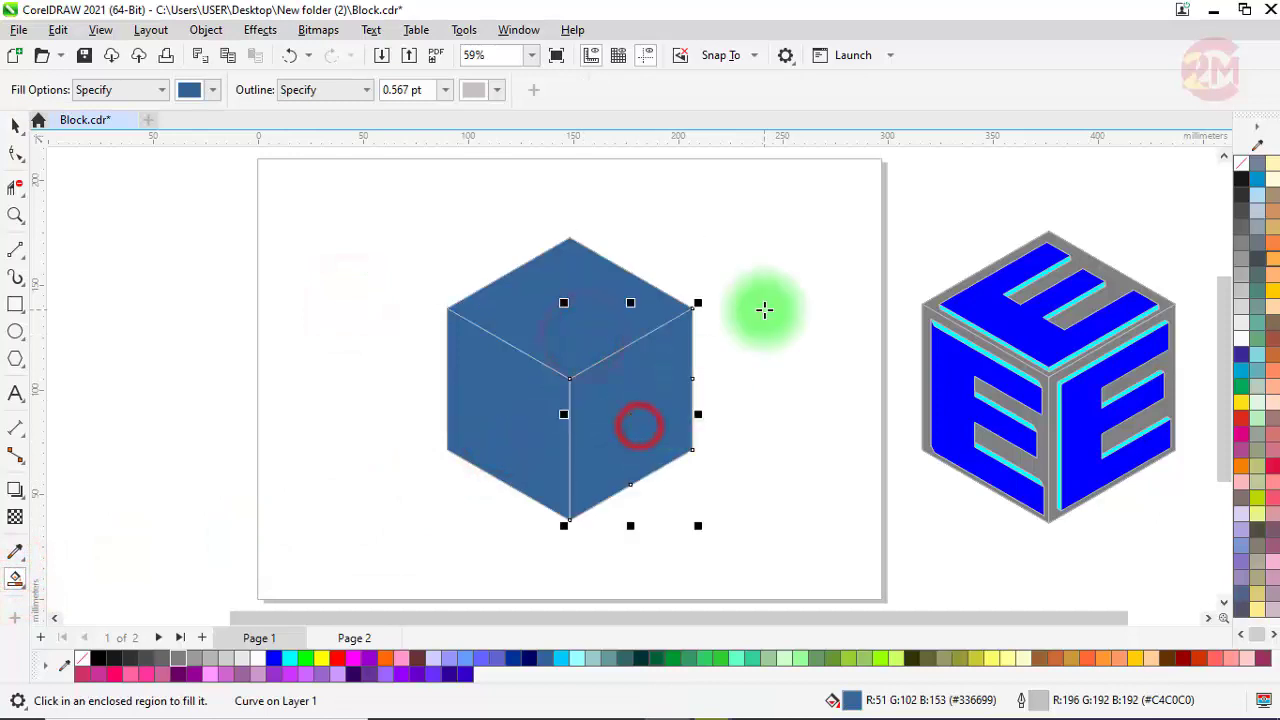
Select the three filled faces together and move them 150 mm left of the line-drawn cube
scroll(757, 306, "down", 2)
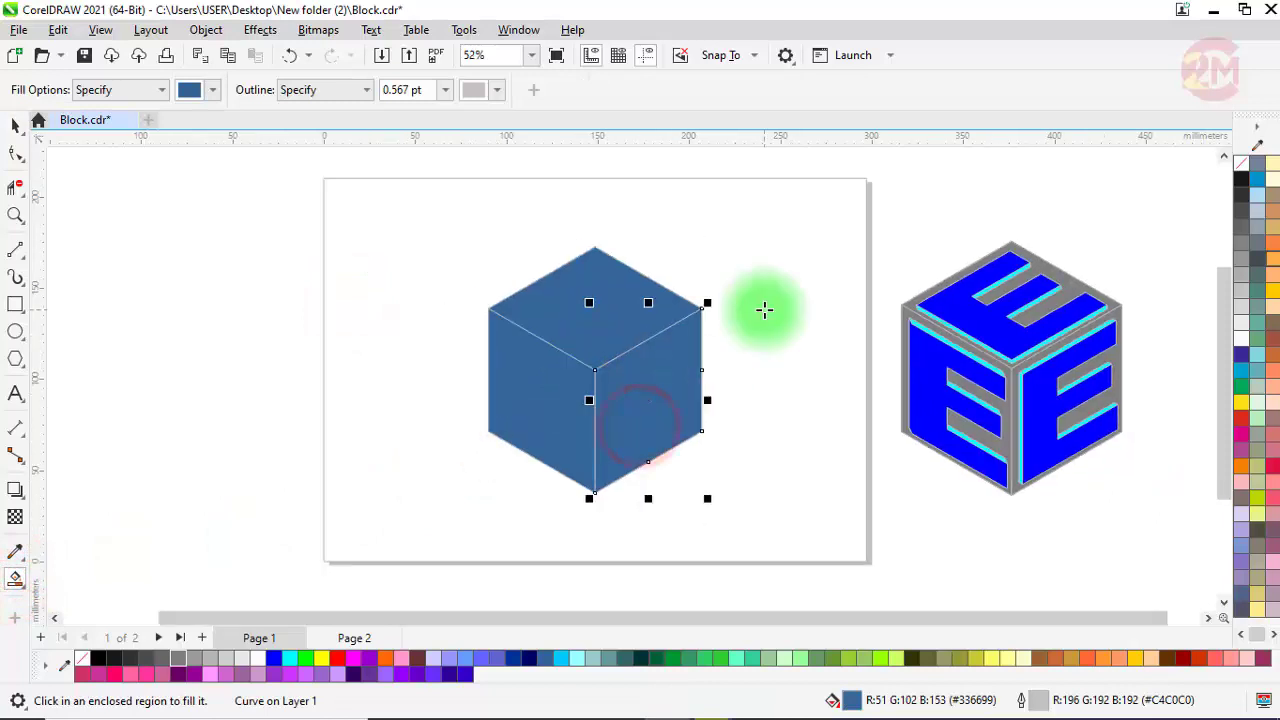
left_click(16, 124)
left_click(587, 305, "shift")
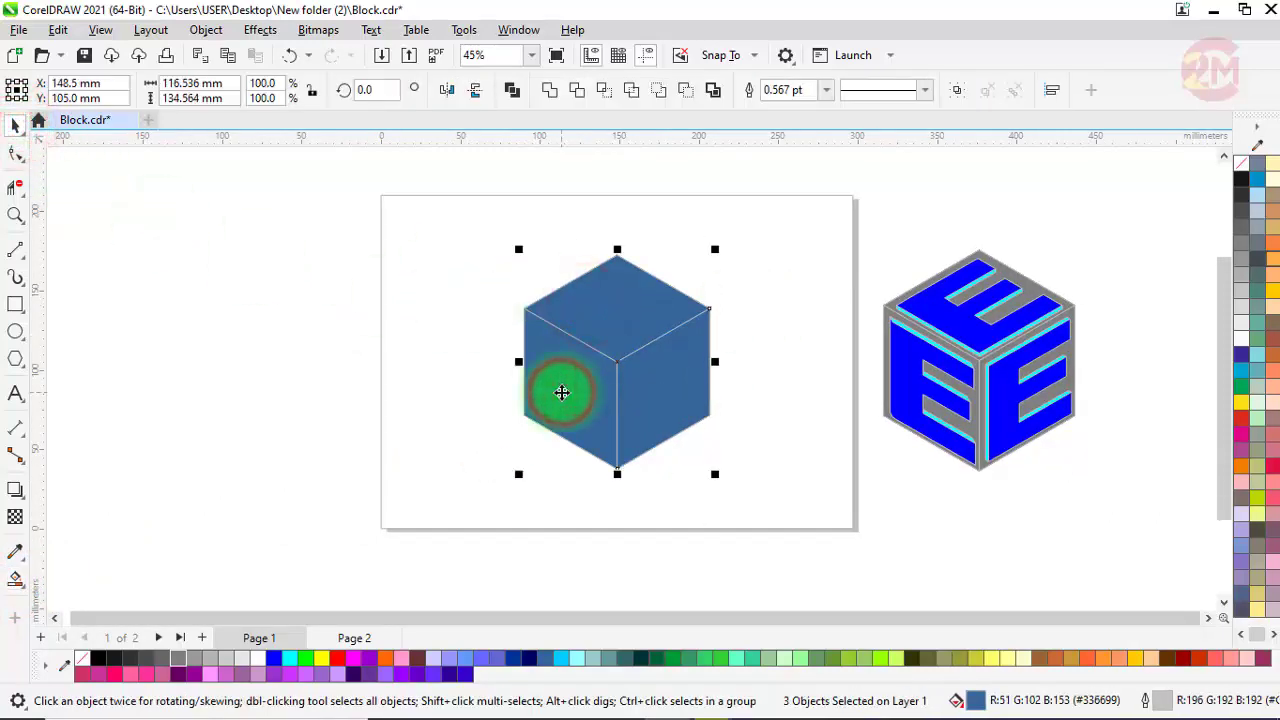
left_click_drag(562, 393, 349, 334)
left_click(192, 264)
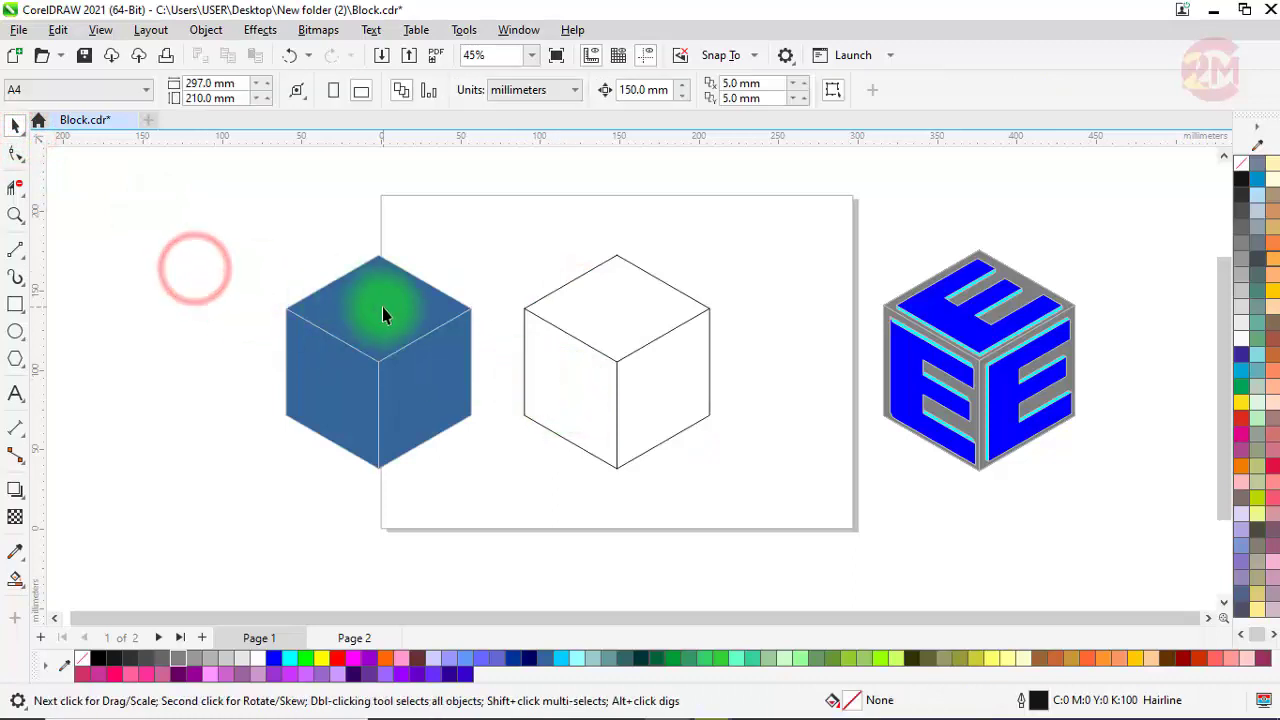
Remove the fill from the three moved faces and make their outlines black
left_click_drag(266, 263, 496, 482)
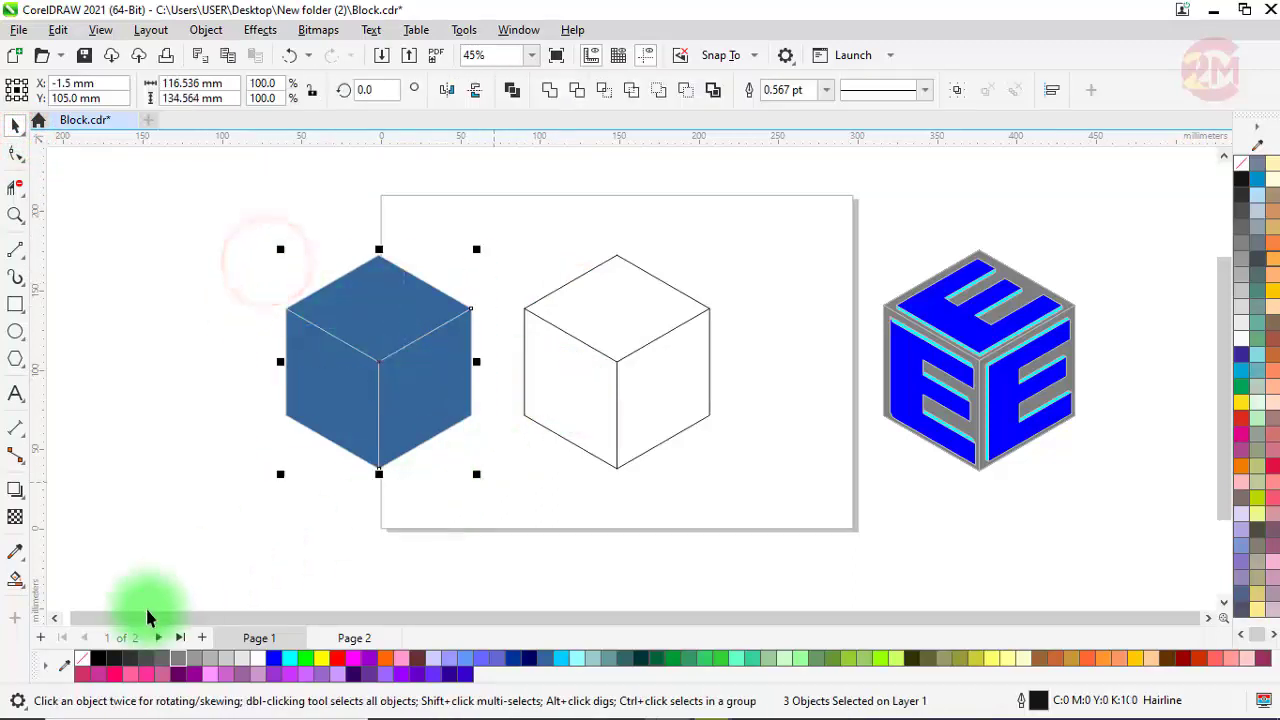
left_click(85, 665)
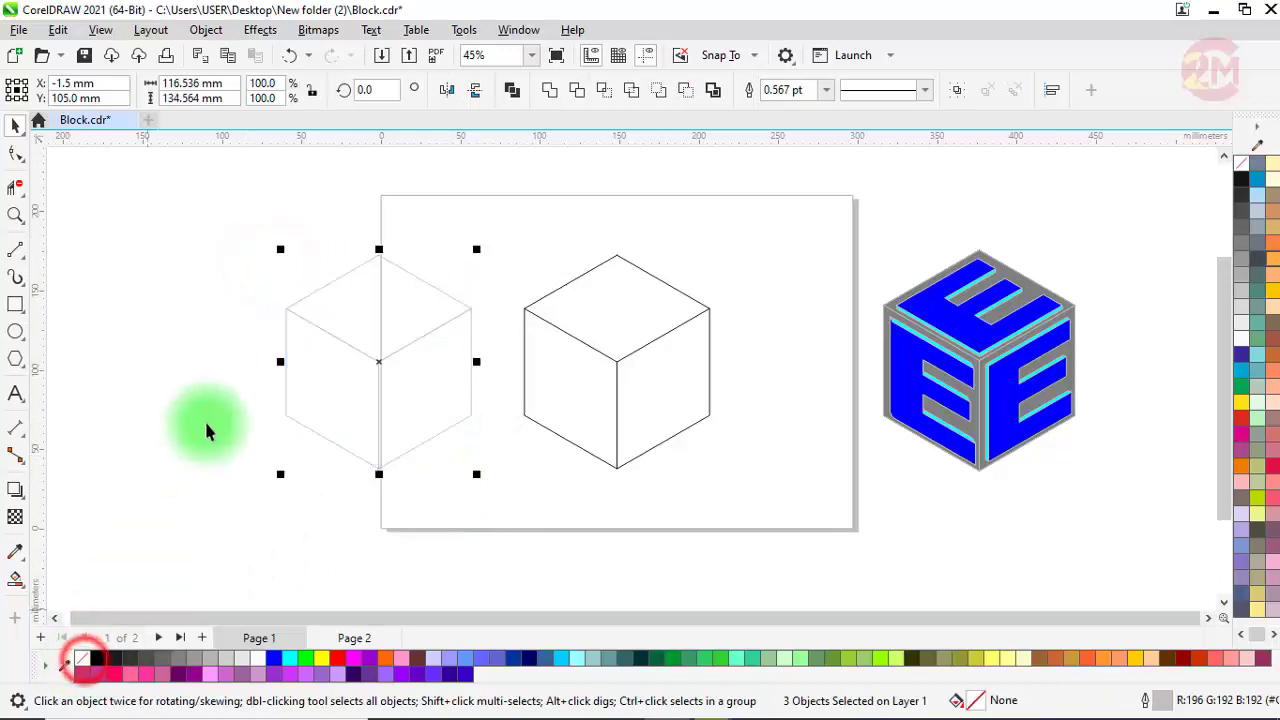
left_click(191, 337)
left_click_drag(483, 486, 490, 489)
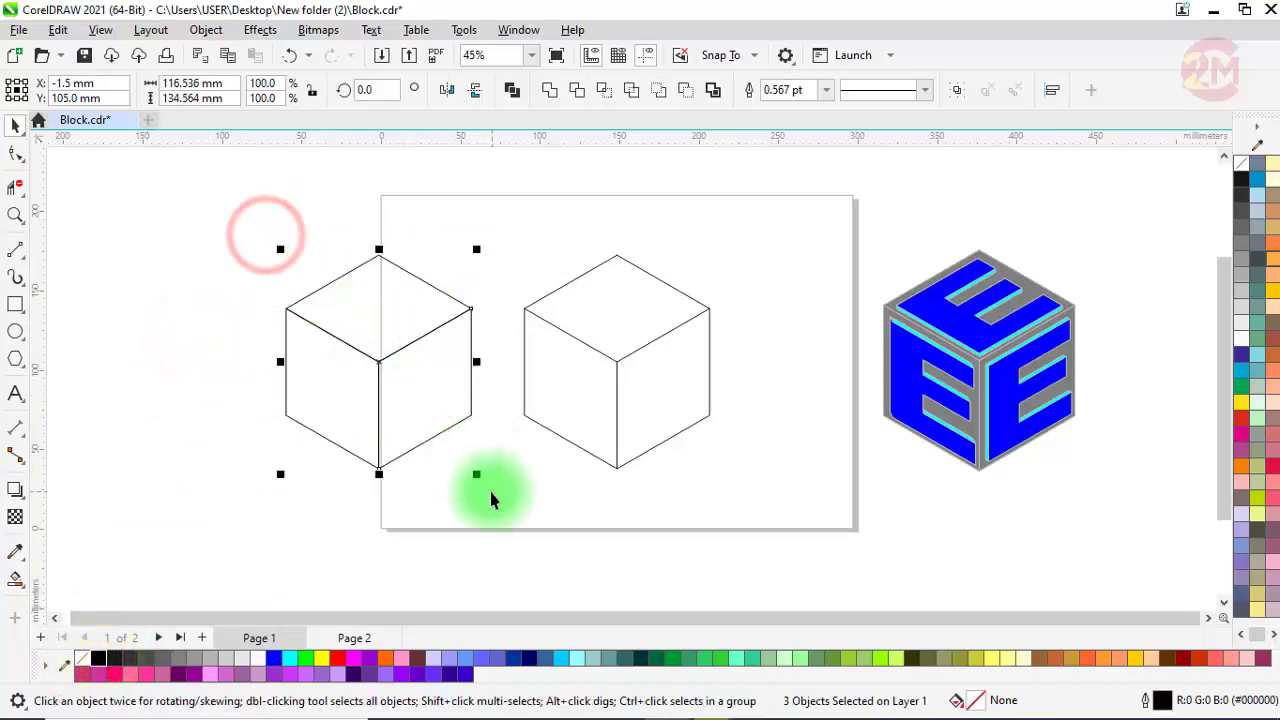
Move the three unfilled faces another 150 mm left, clear of the page
key("Left")
left_click_drag(422, 622, 355, 617)
left_click(177, 514)
Select the three faces of the left cube and open the Contour effect settings
left_click(215, 336)
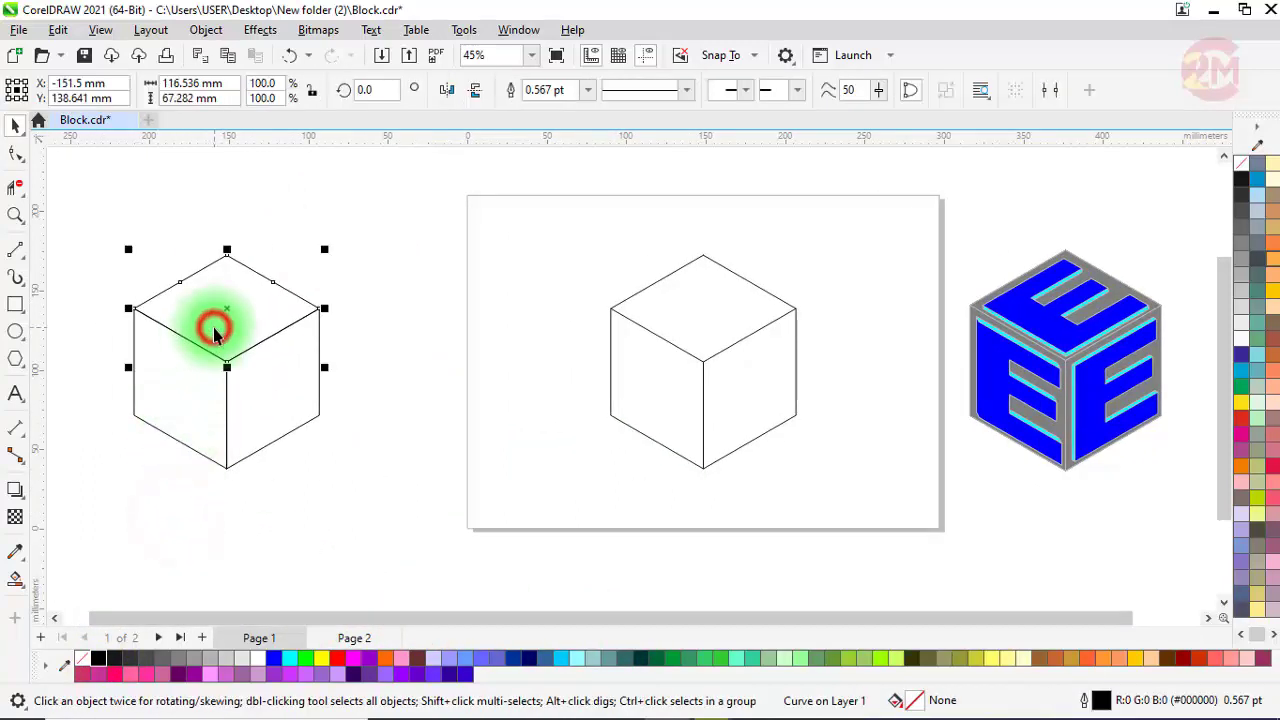
left_click(185, 378, "shift")
left_click(263, 376, "shift")
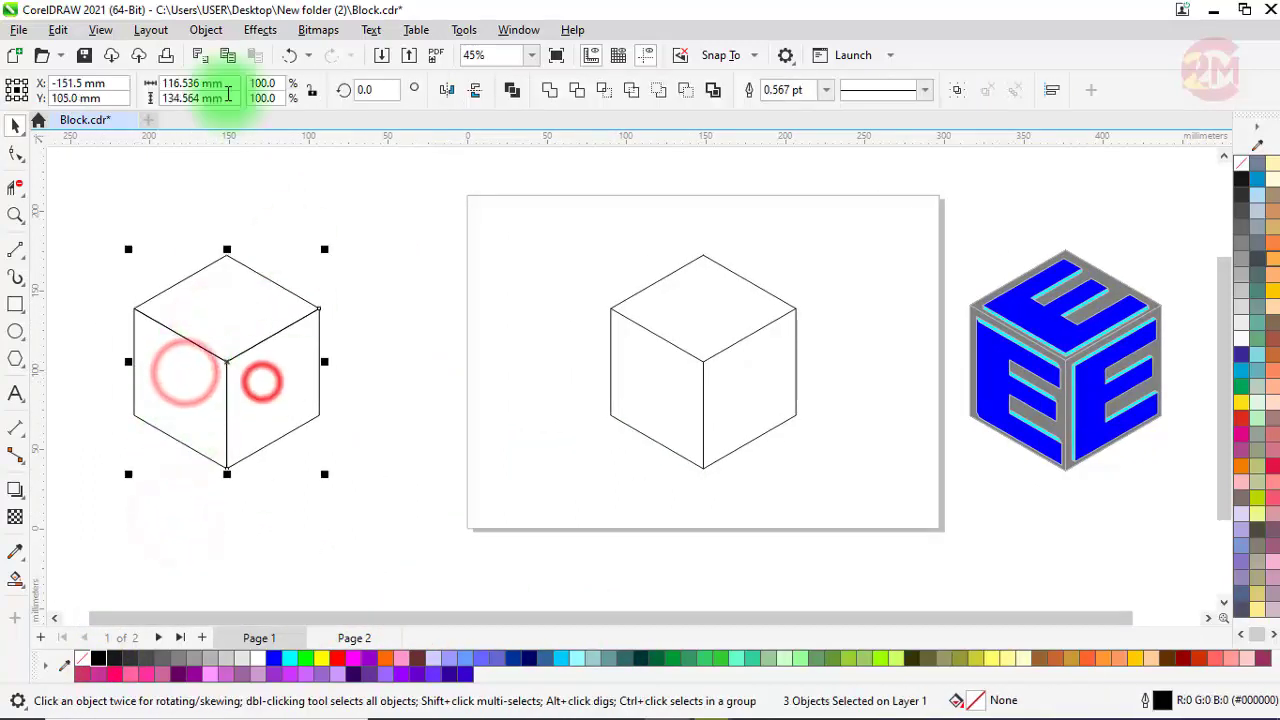
left_click(259, 29)
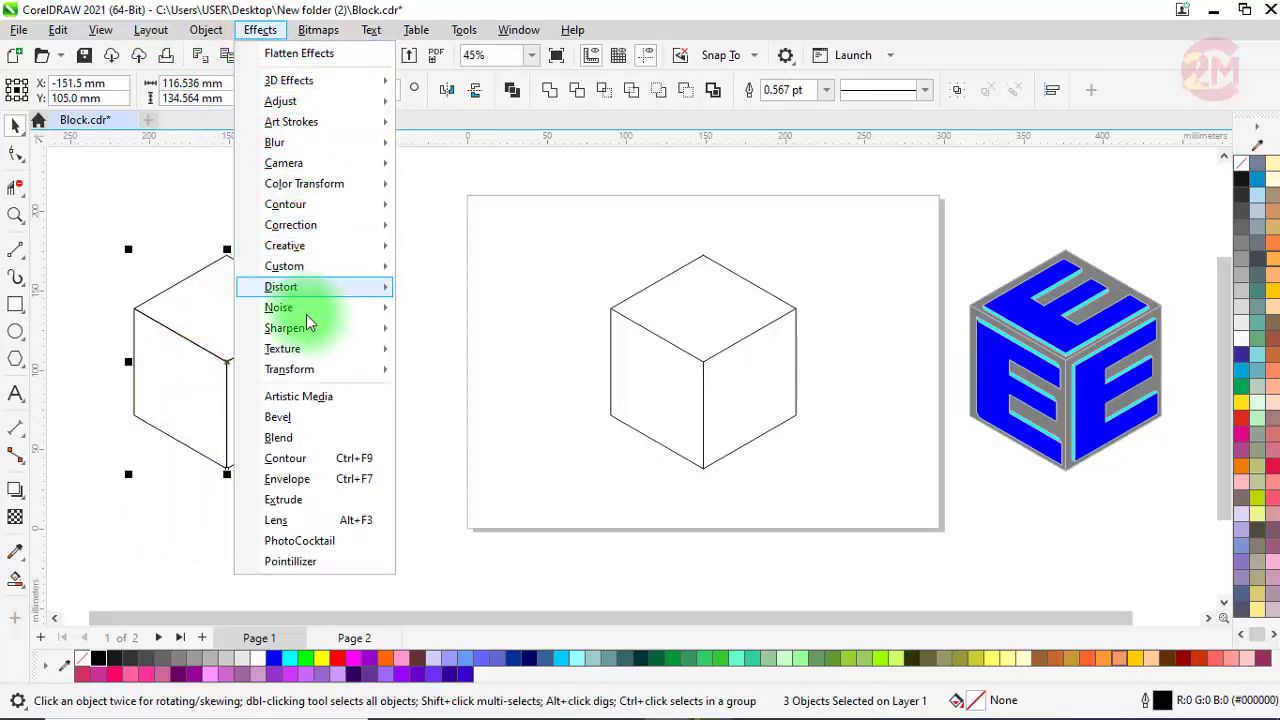
left_click(301, 459)
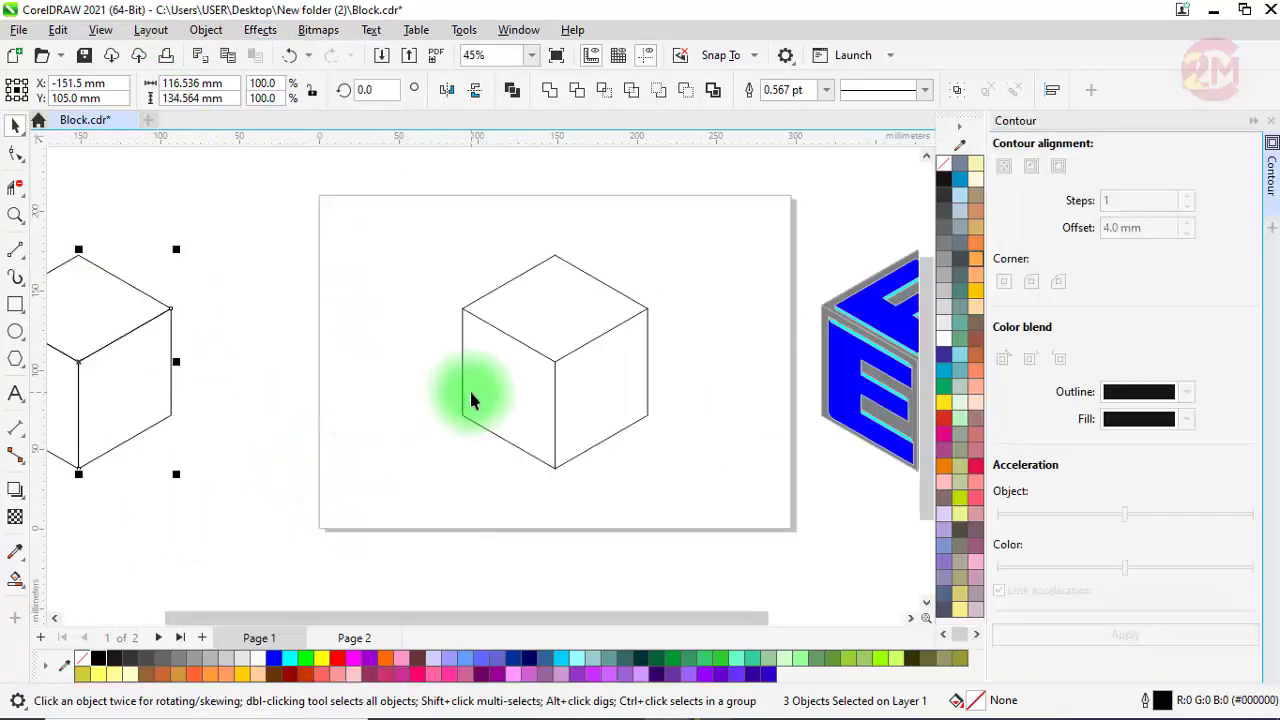
left_click_drag(541, 620, 437, 614)
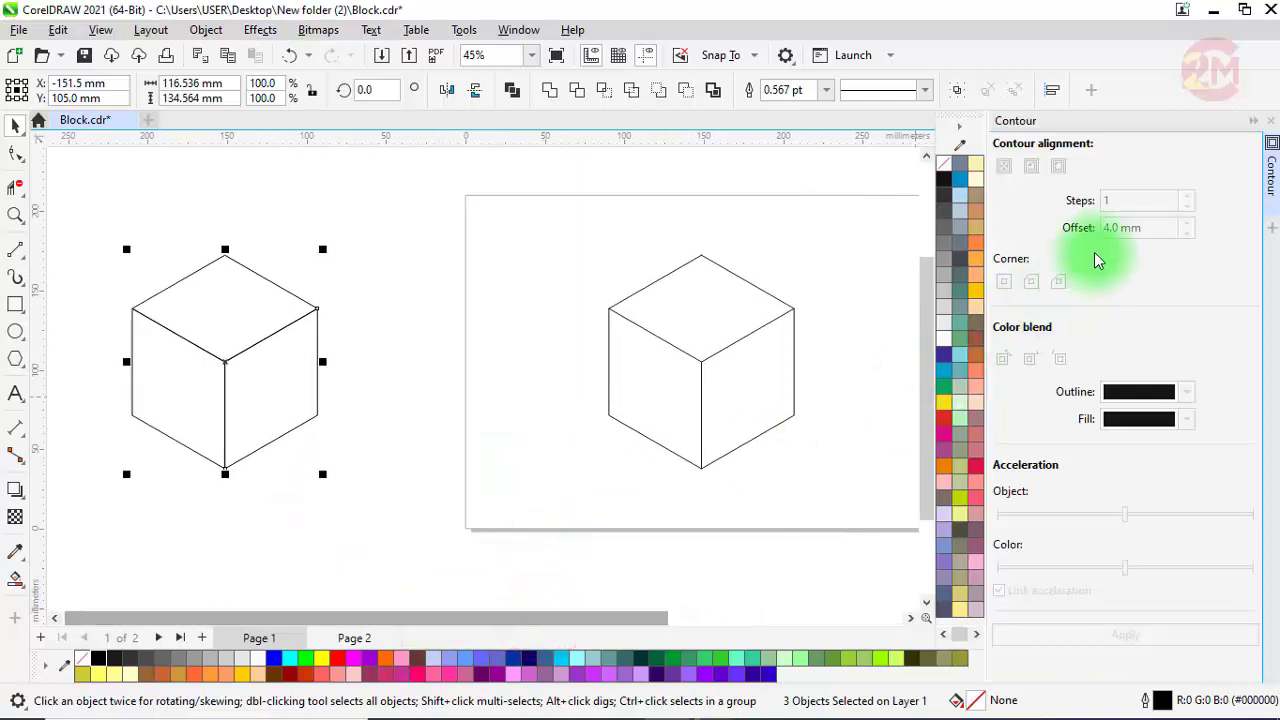
Apply a one-step inside contour with a 5.0 mm offset to the top face of the left cube
left_click(1116, 216)
left_click(288, 294)
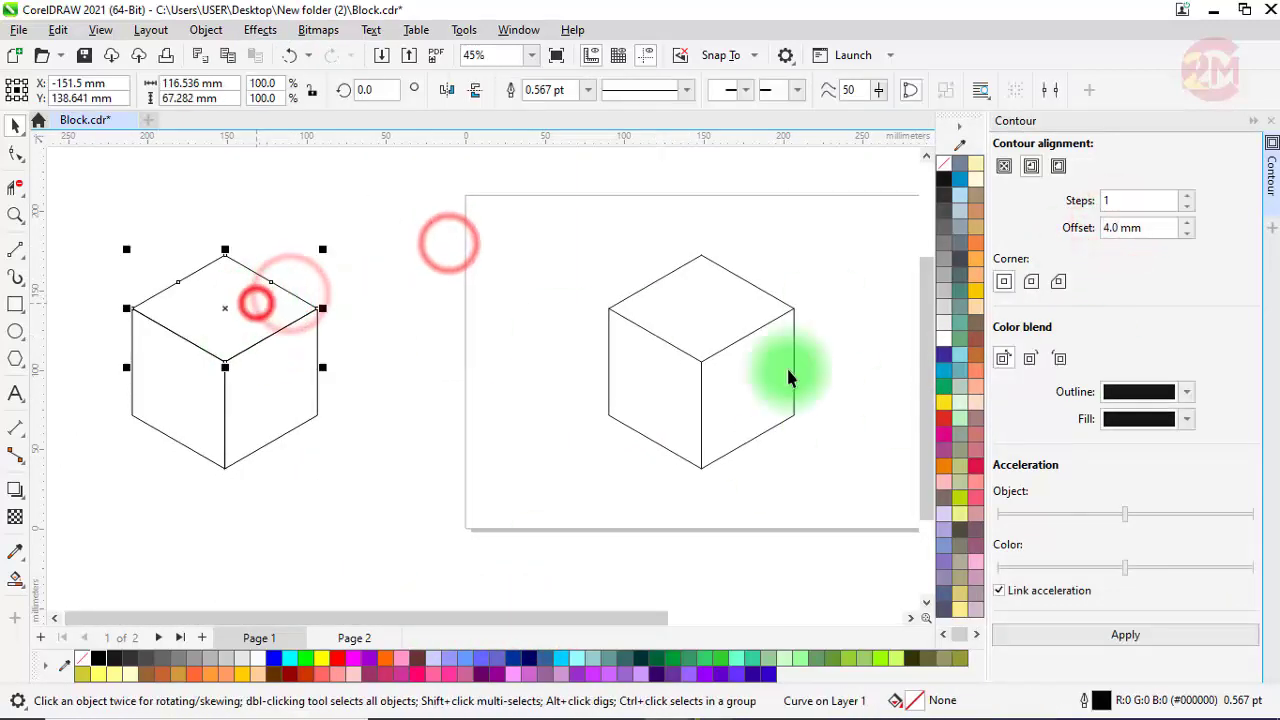
left_click(1186, 223)
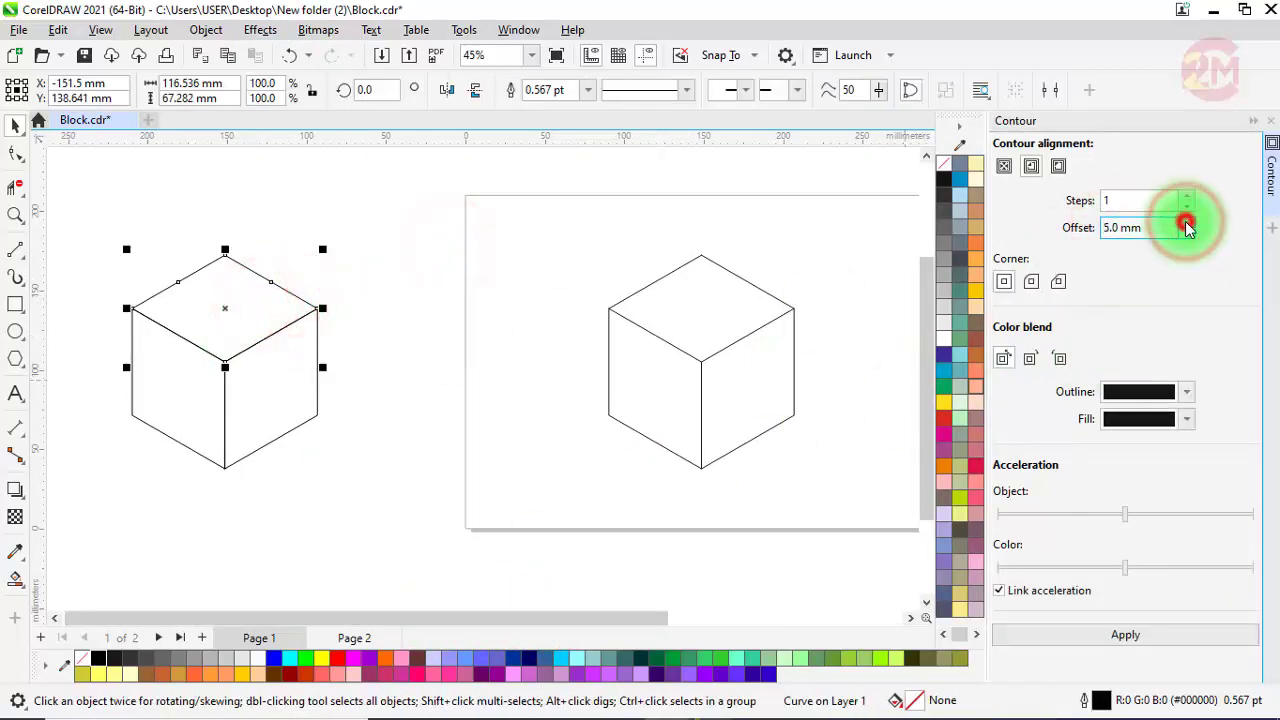
left_click(1124, 636)
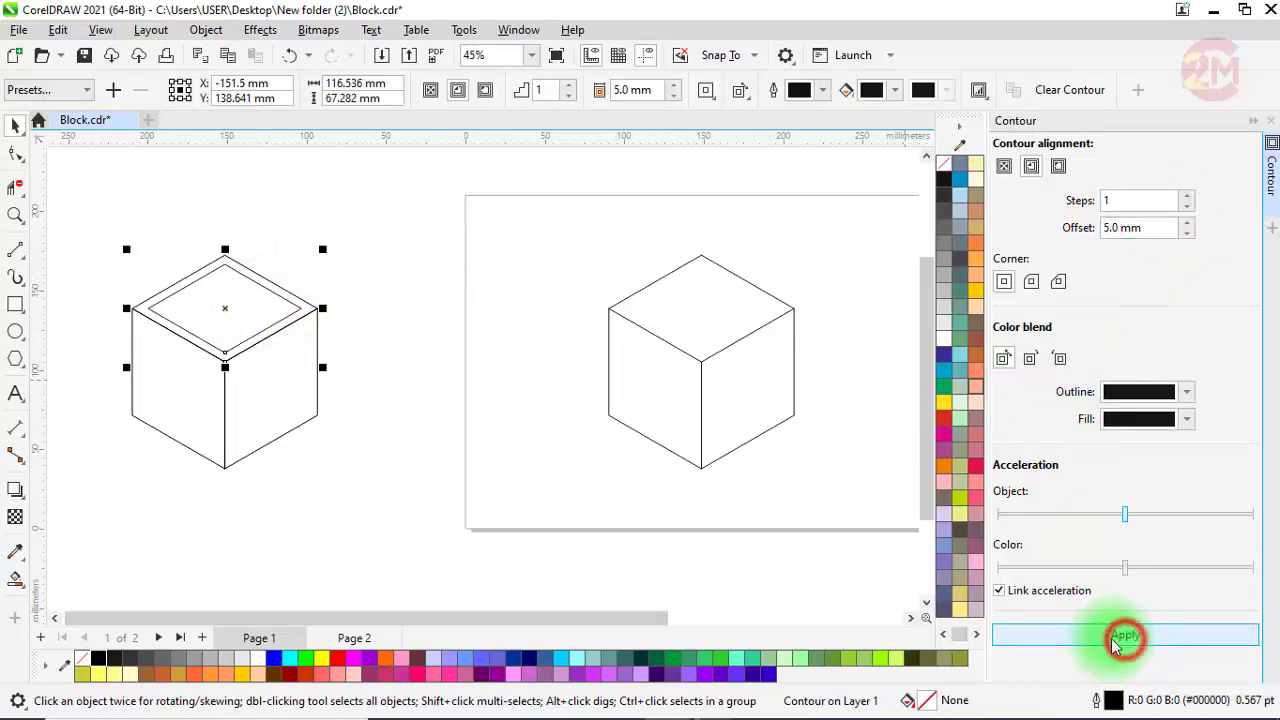
Apply the same 5.0 mm inside contour to the right and left faces of that cube
left_click(270, 390)
left_click(1171, 637)
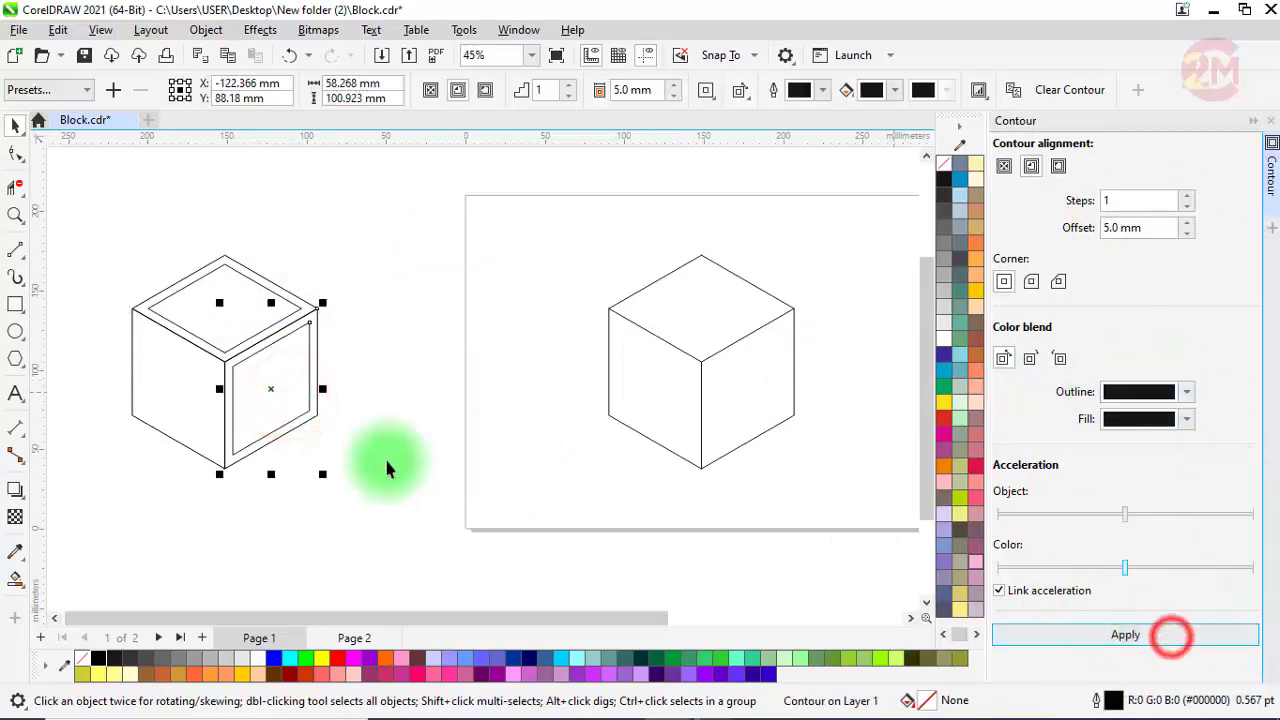
left_click(185, 402)
left_click(1128, 634)
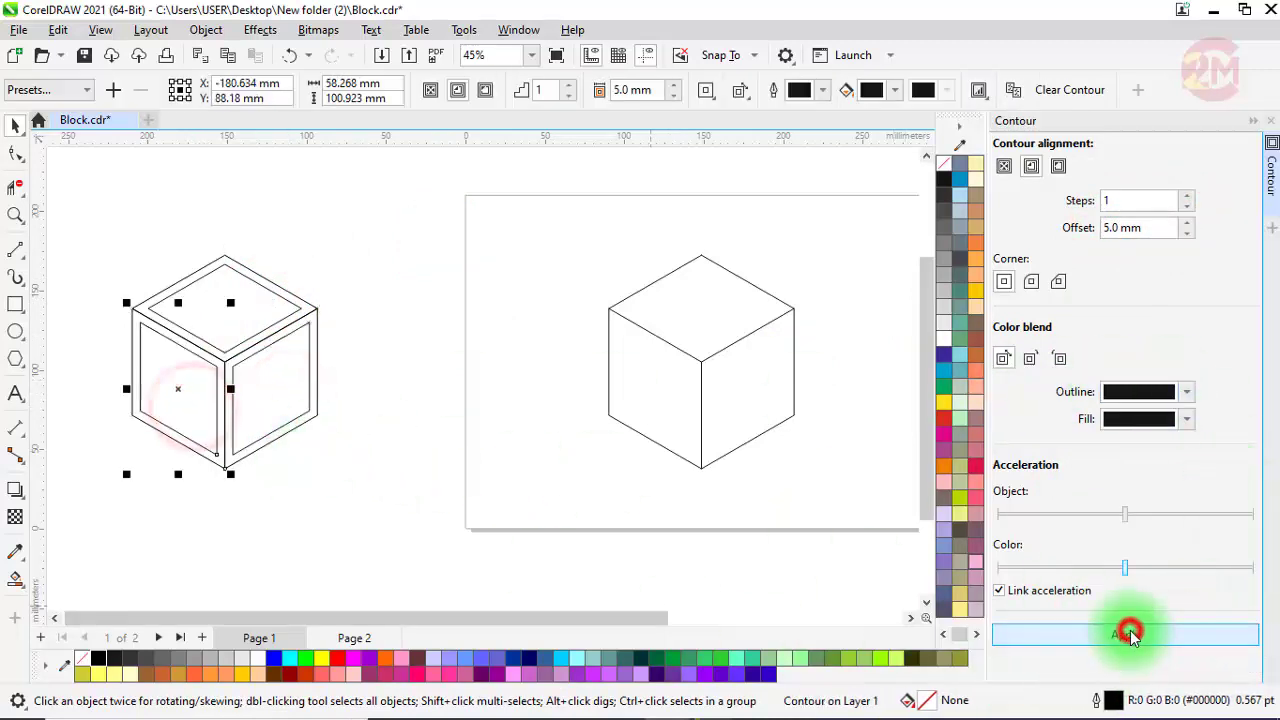
left_click(371, 332)
Select all three contoured faces and break the contours apart from their original shapes
left_click(284, 315)
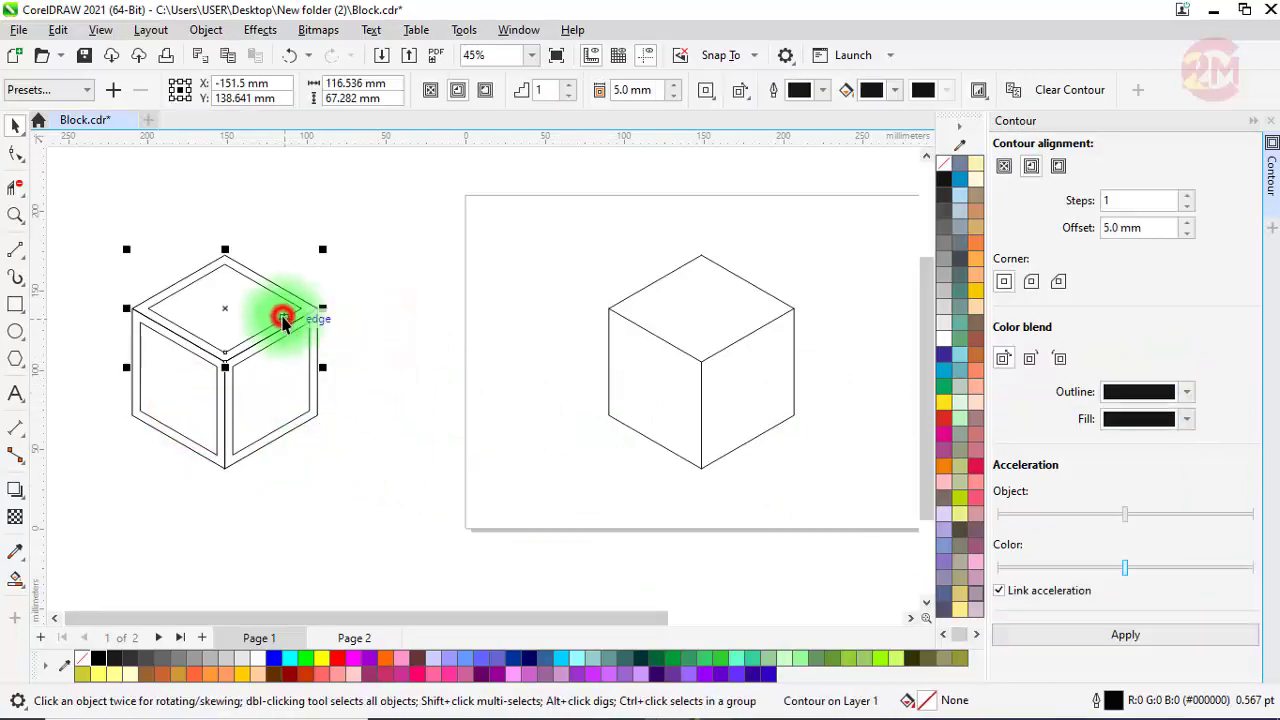
left_click(287, 367)
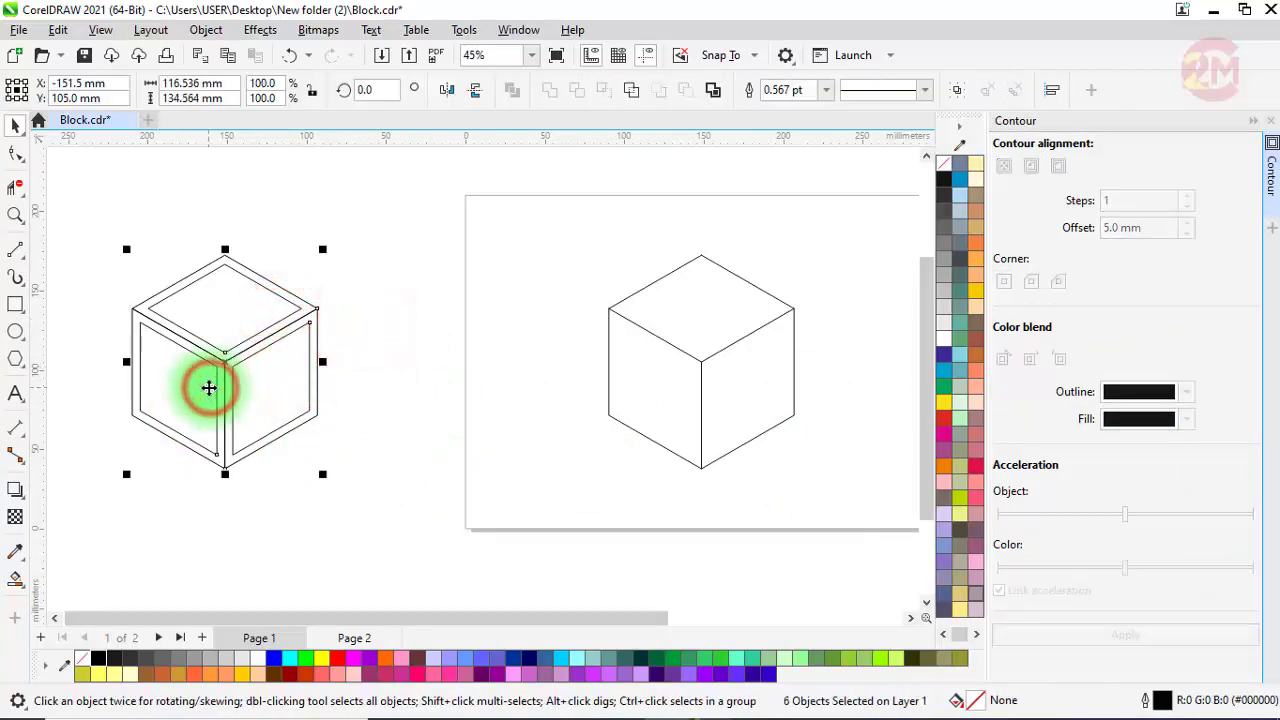
left_click_drag(209, 388, 447, 388)
key("ctrl+z")
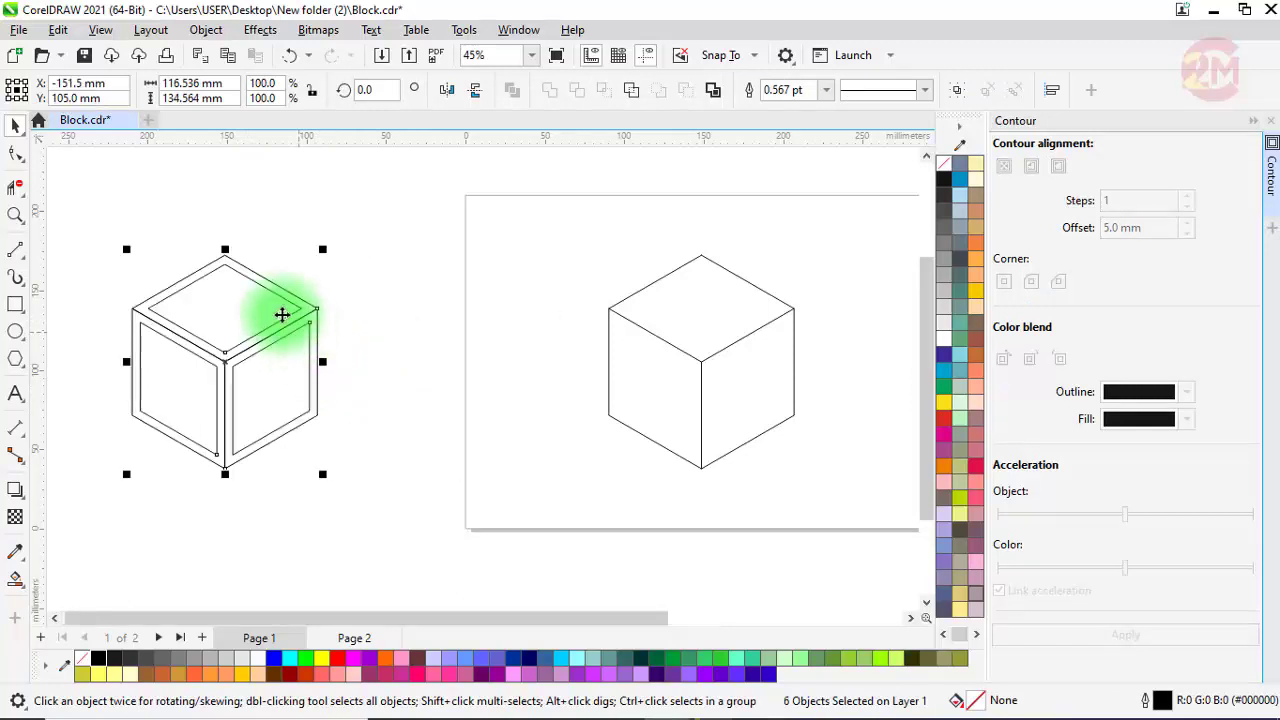
left_click(205, 30)
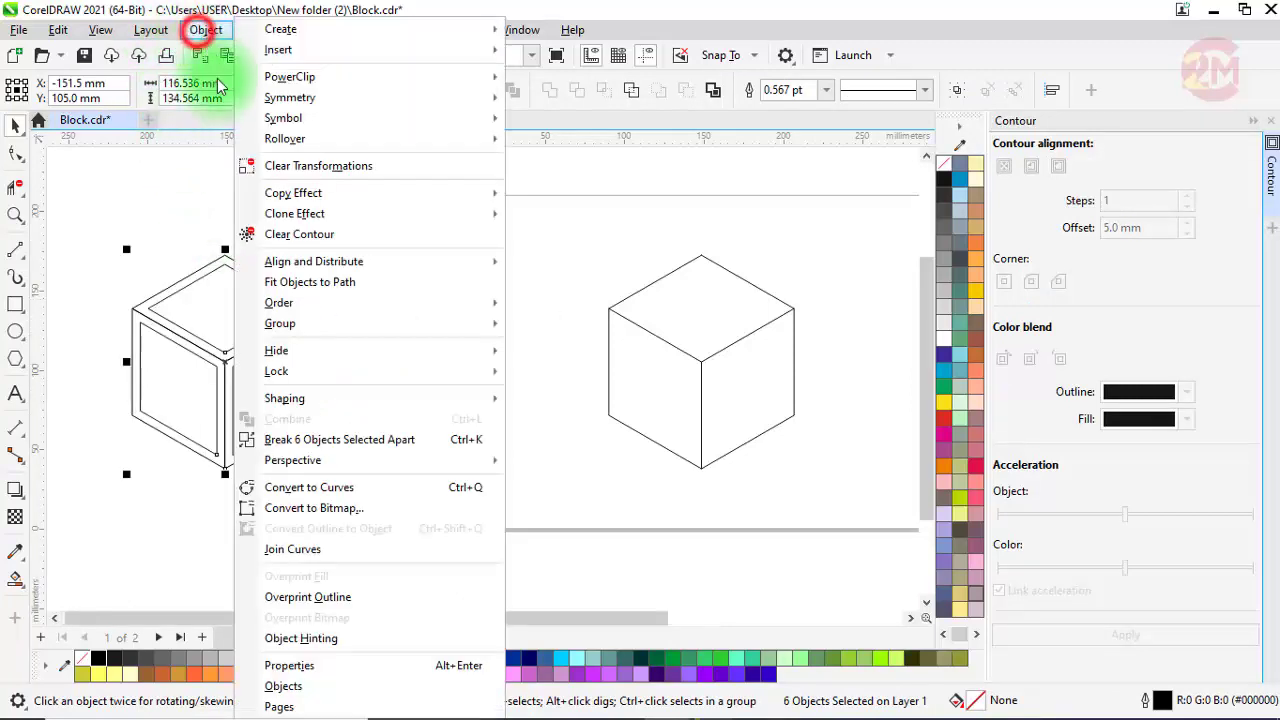
left_click(287, 436)
left_click(140, 215)
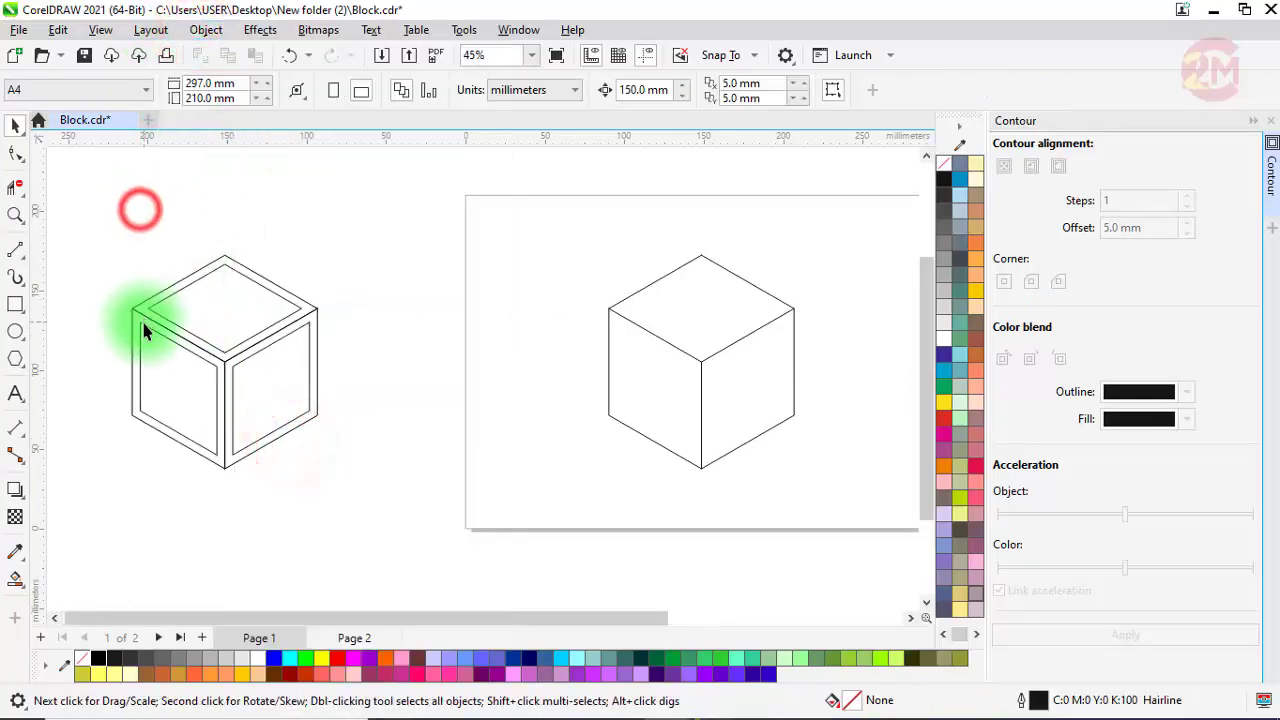
Delete the outer outlines of the top, left and right faces, keeping the inset shapes
left_click(143, 316)
right_click(143, 316)
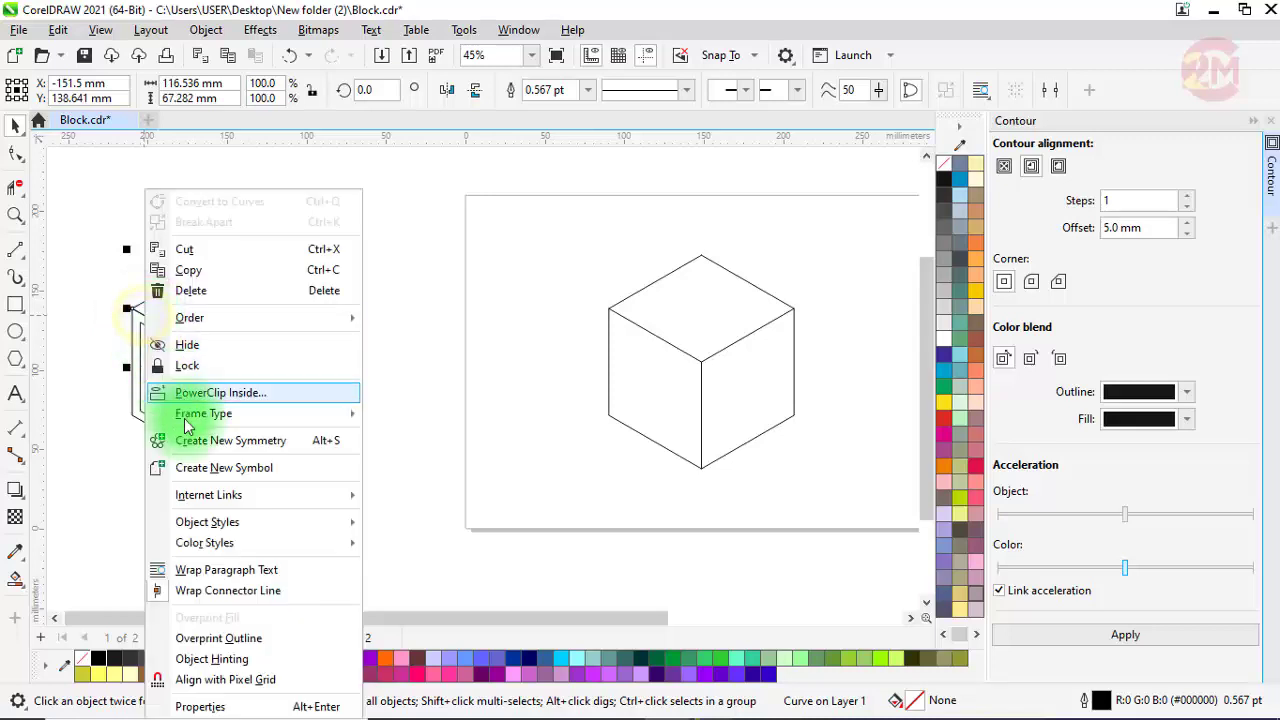
left_click(197, 345)
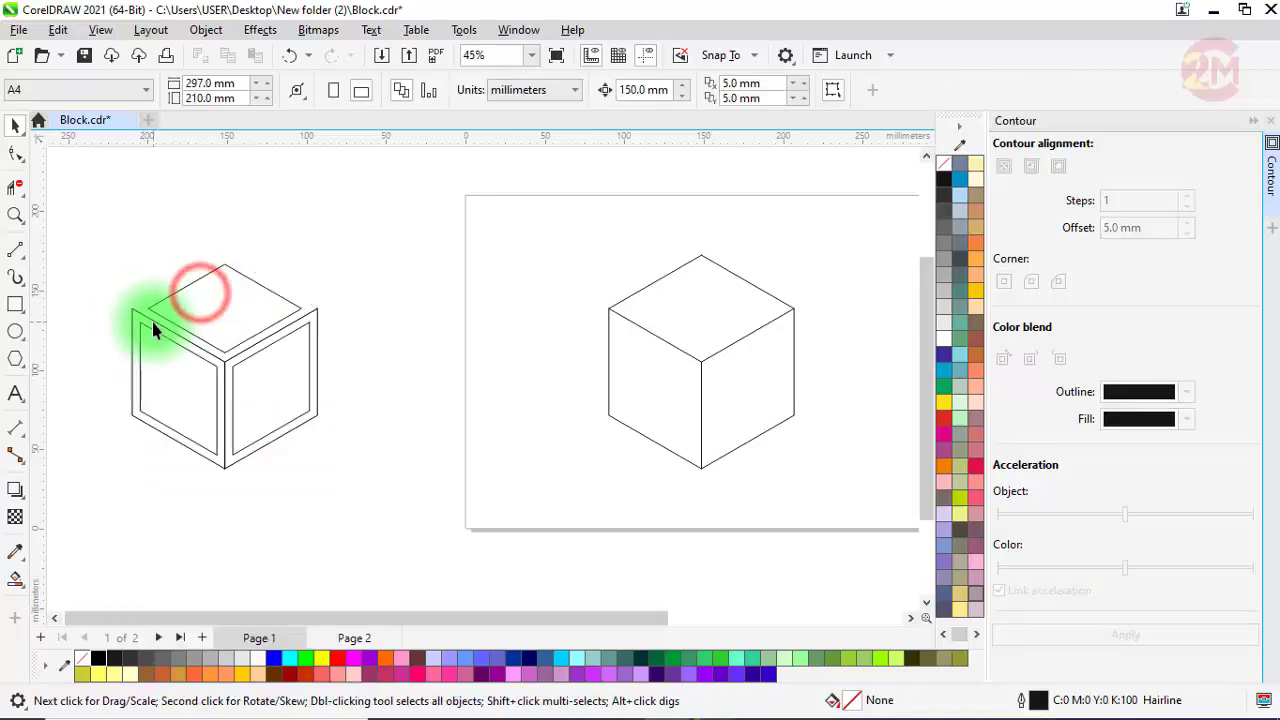
right_click(151, 318)
left_click(220, 345)
left_click(209, 289)
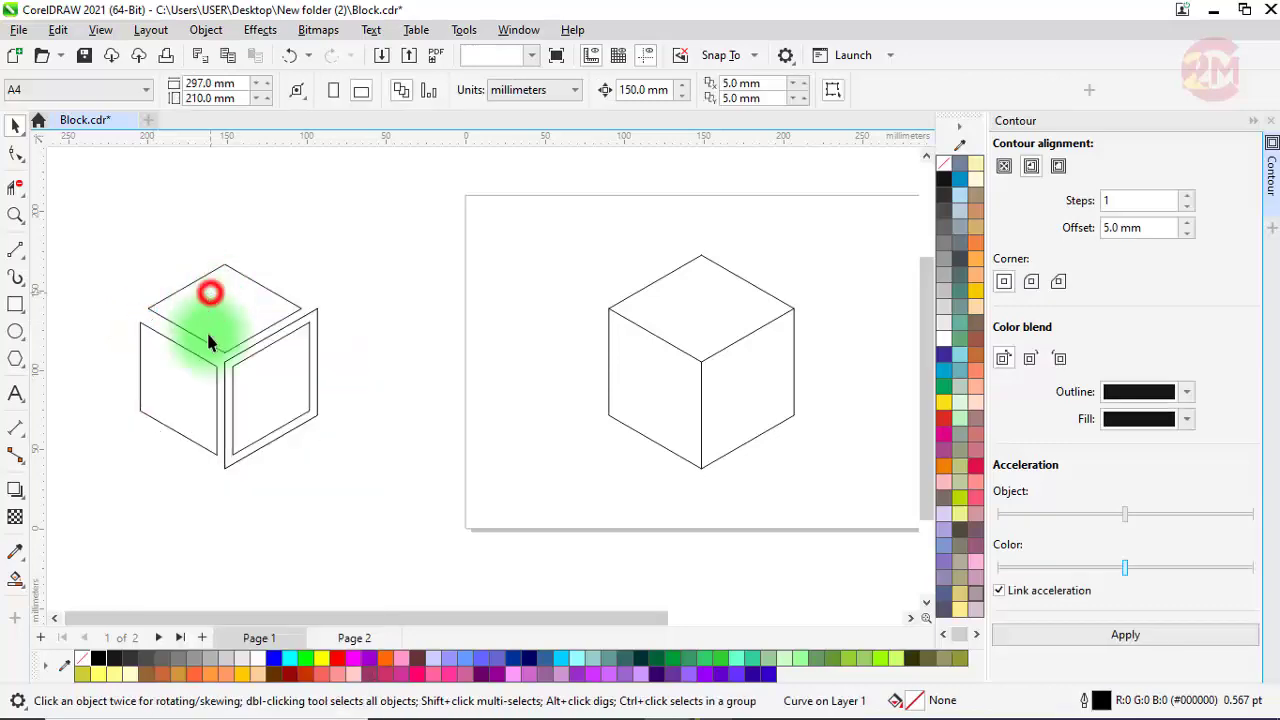
right_click(226, 360)
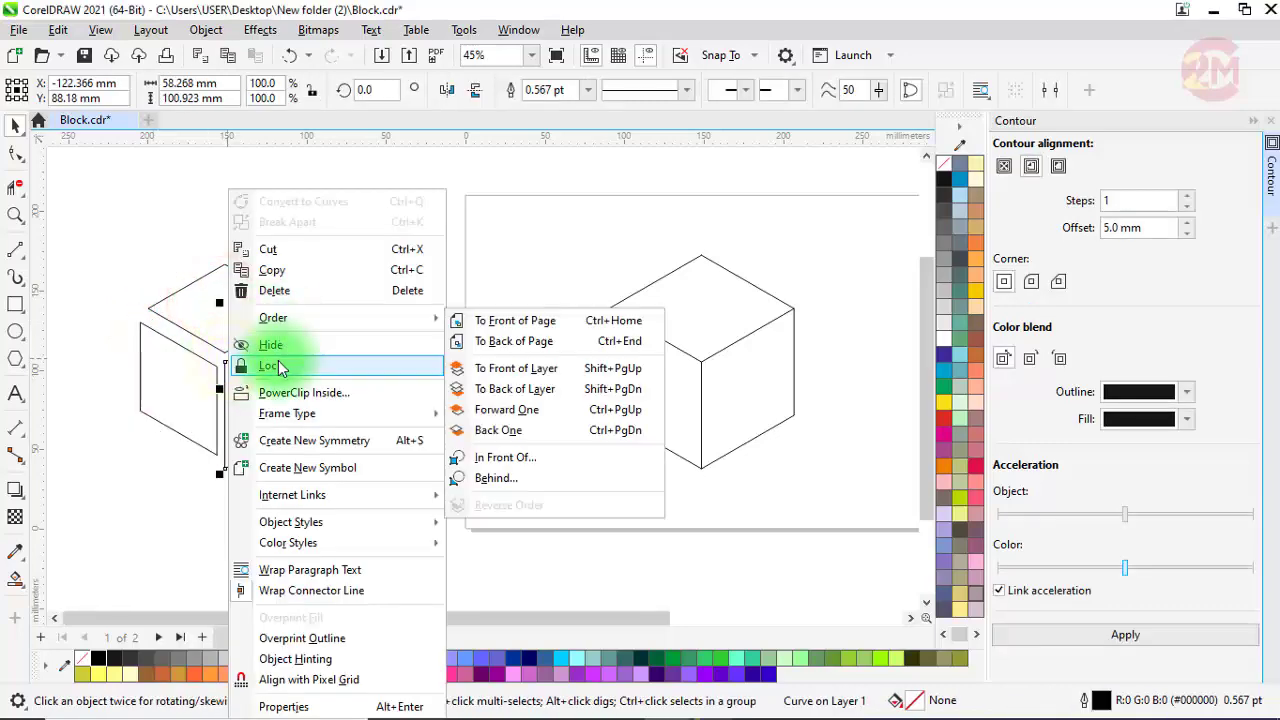
left_click(292, 291)
Select the three inset face shapes and move them 300 mm right, inside the cube on the page
left_click_drag(106, 246, 391, 481)
key("Right")
key("Right")
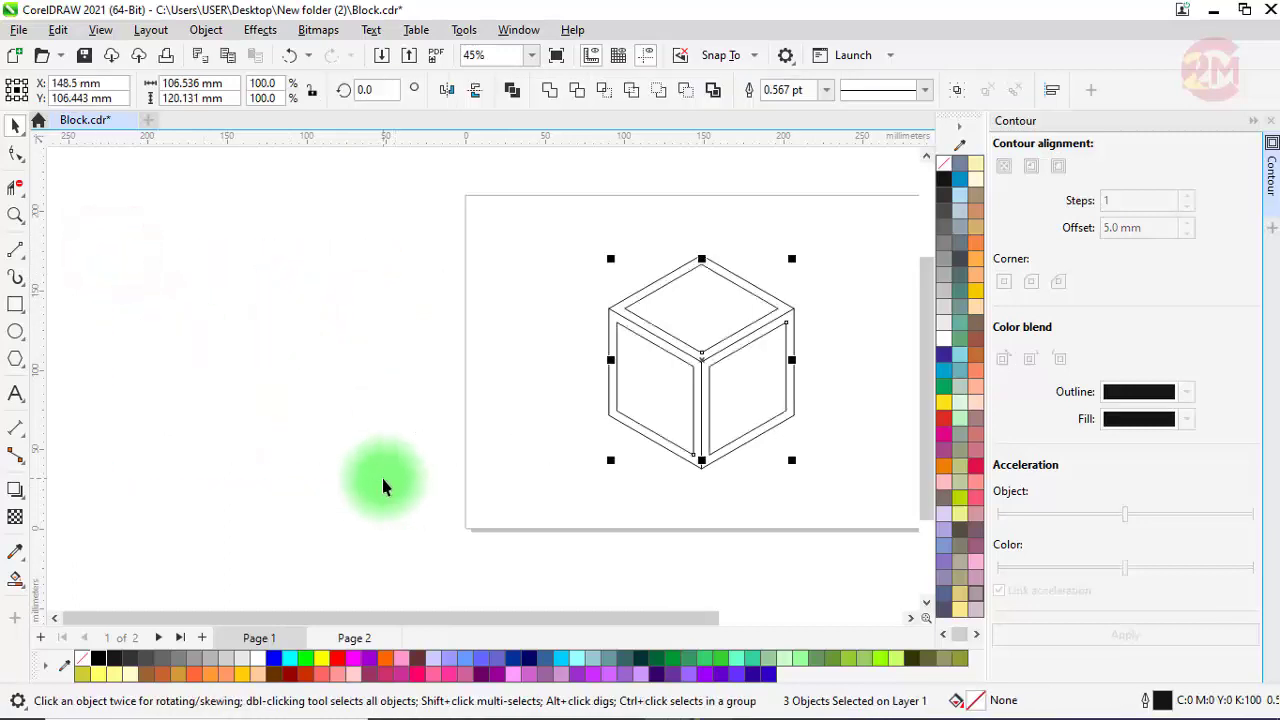
left_click(215, 400)
left_click_drag(693, 616, 823, 619)
scroll(559, 381, "up", 1)
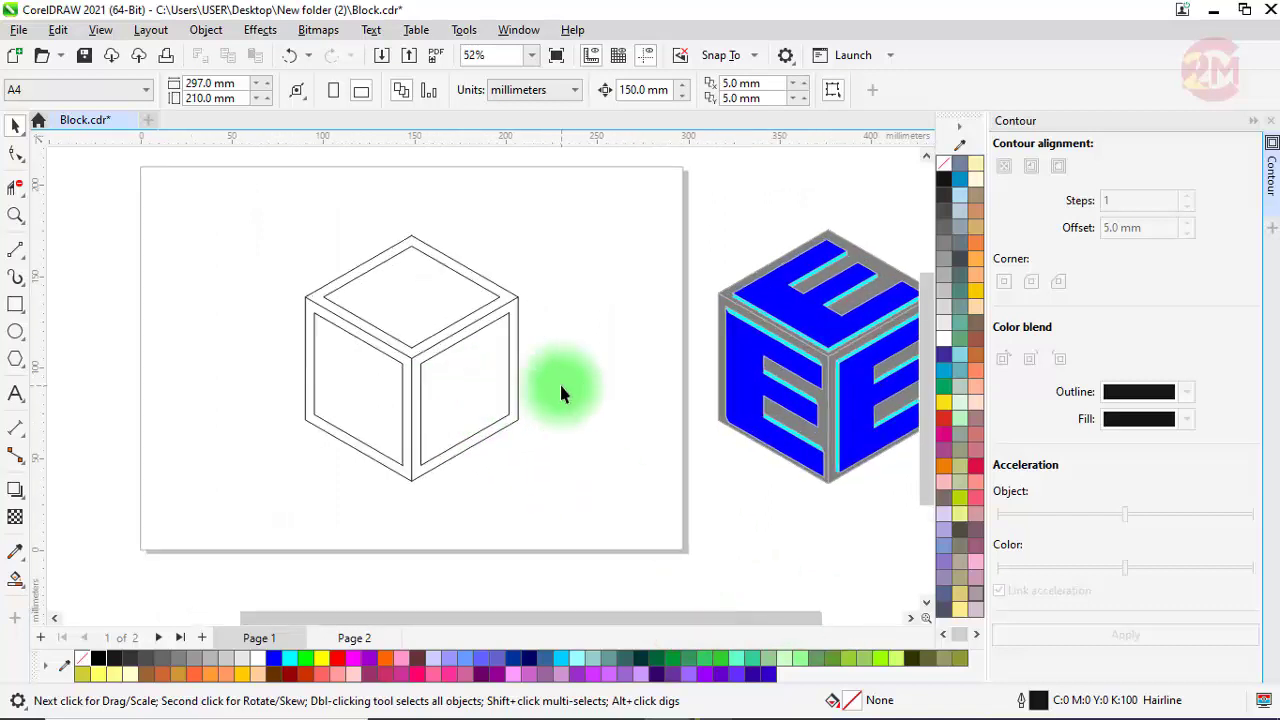
Add the letter F as artistic text beside the page and enlarge it to about 25.6 × 37.9 mm
left_click_drag(703, 617, 539, 638)
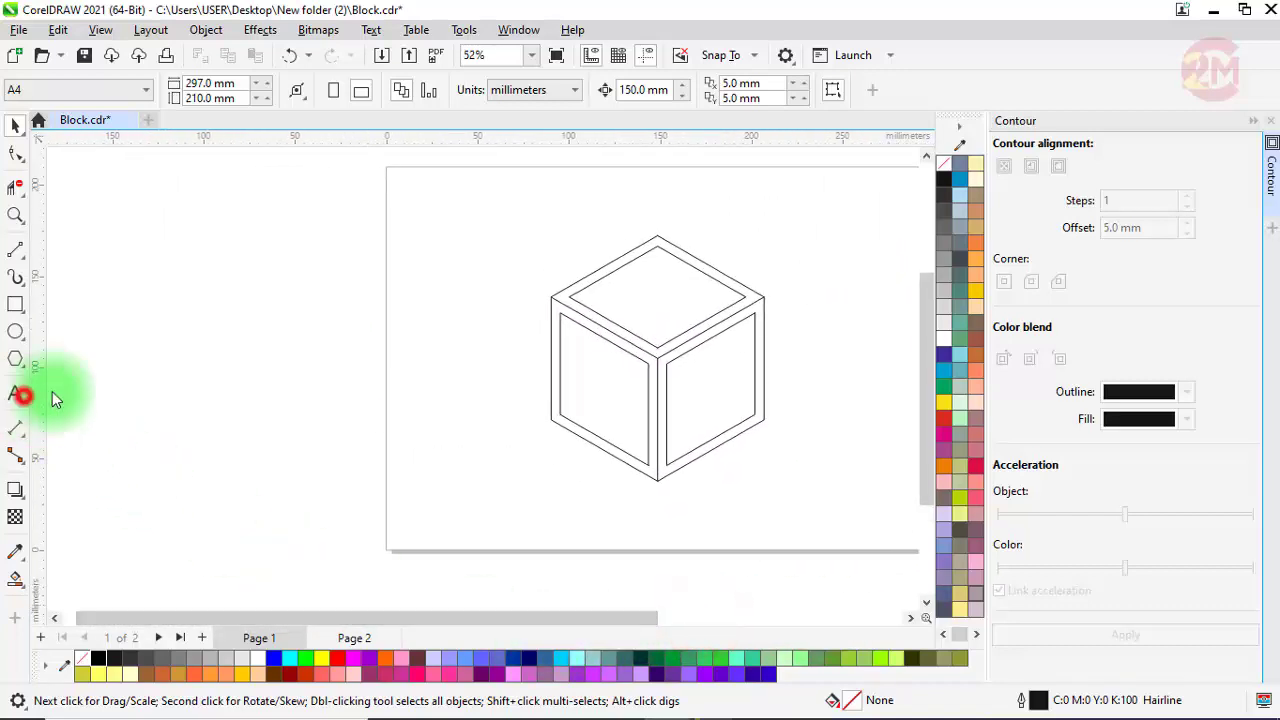
left_click(15, 393)
left_click(245, 304)
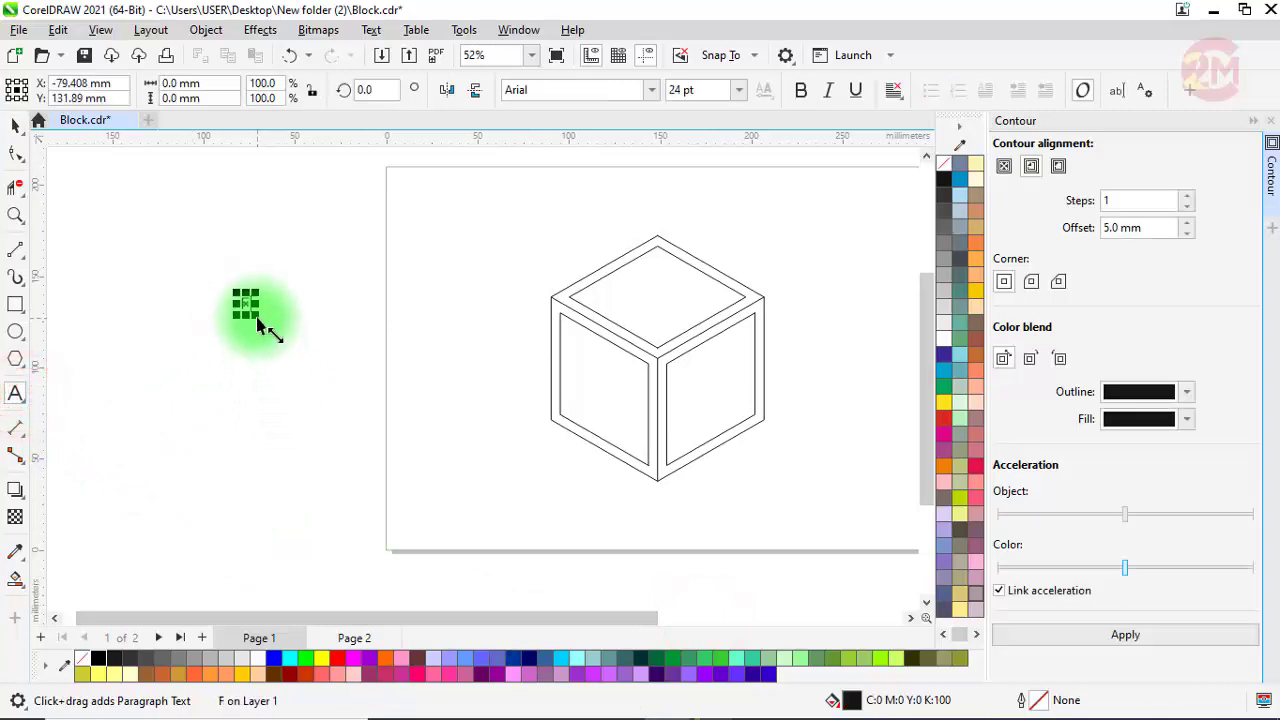
left_click_drag(273, 342, 309, 380)
Set the font of the letter F to Arial Black
left_click(651, 90)
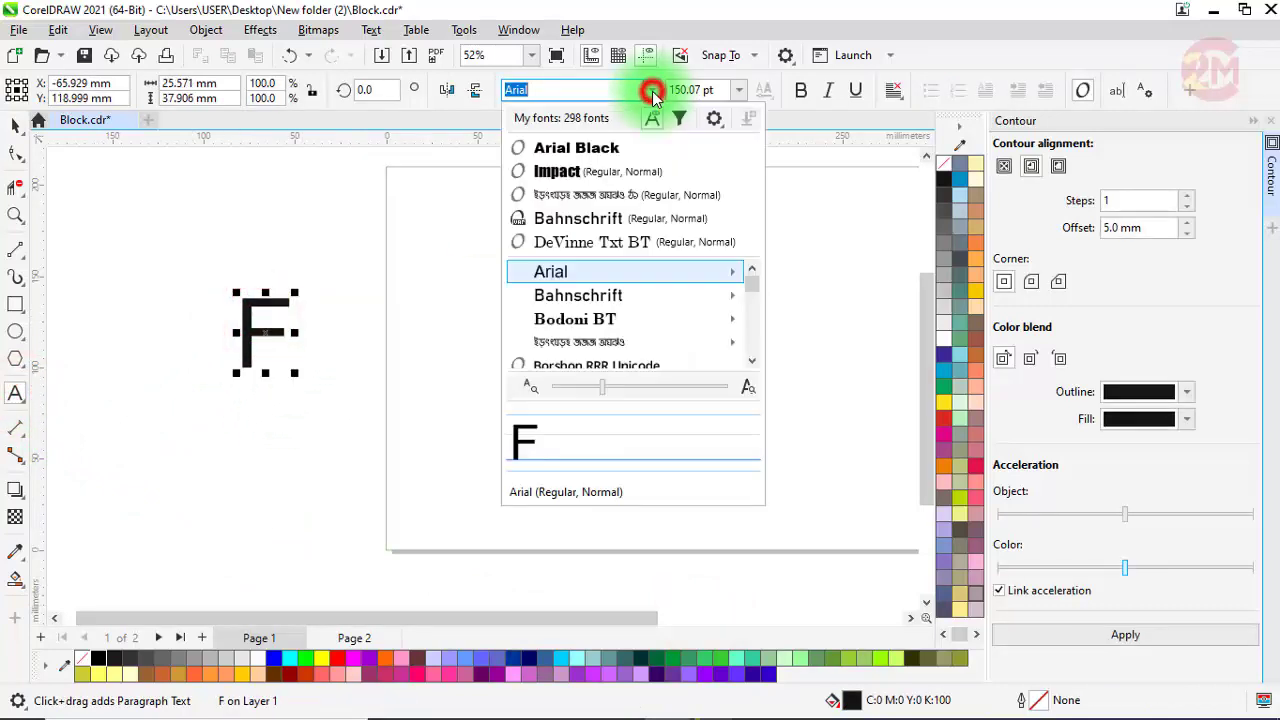
left_click(586, 147)
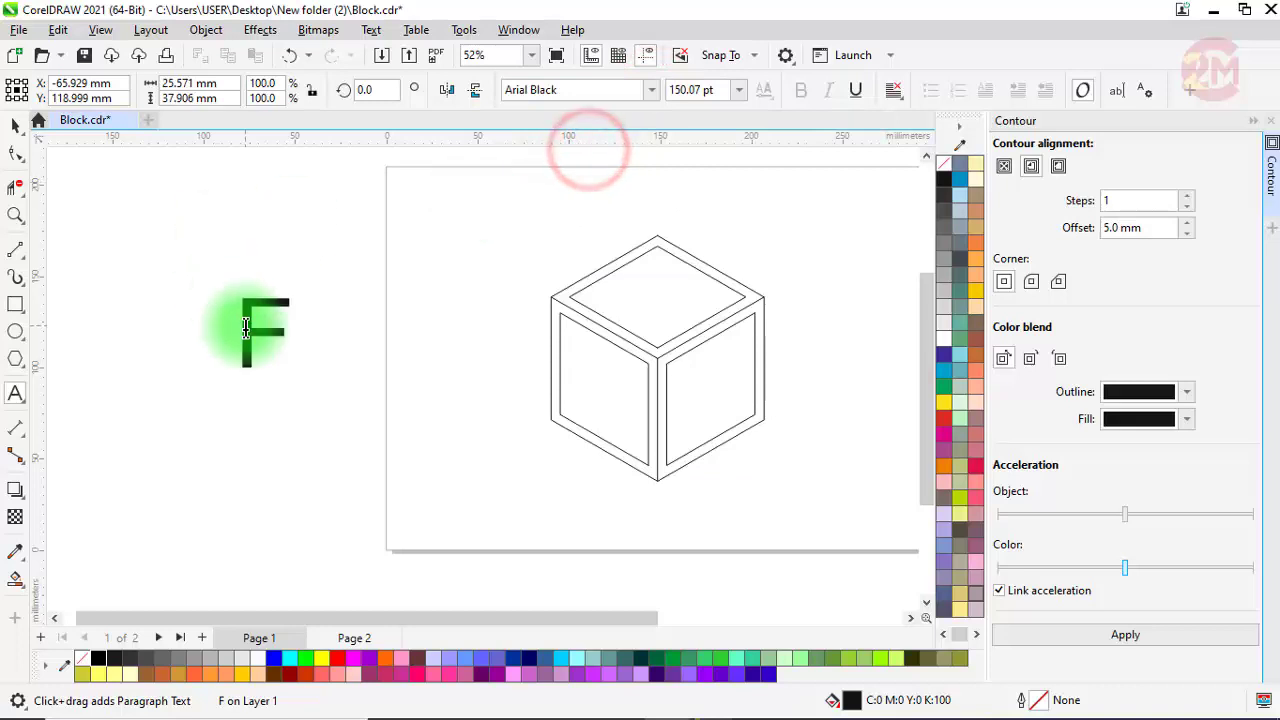
left_click_drag(244, 325, 292, 320)
left_click(651, 90)
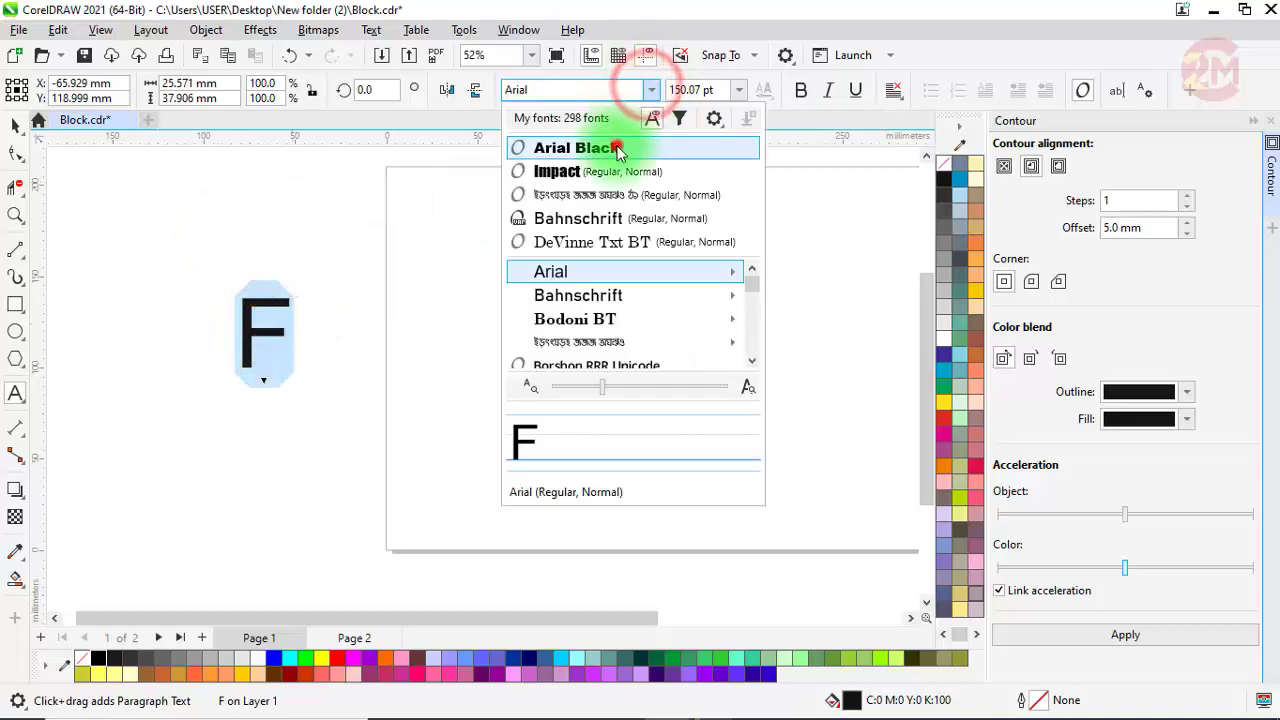
left_click(616, 145)
Move the F onto the cube's right face and enlarge it to about 36 × 47 mm
left_click(15, 125)
left_click_drag(245, 345, 635, 405)
scroll(752, 415, "up", 2)
left_click_drag(692, 456, 728, 490)
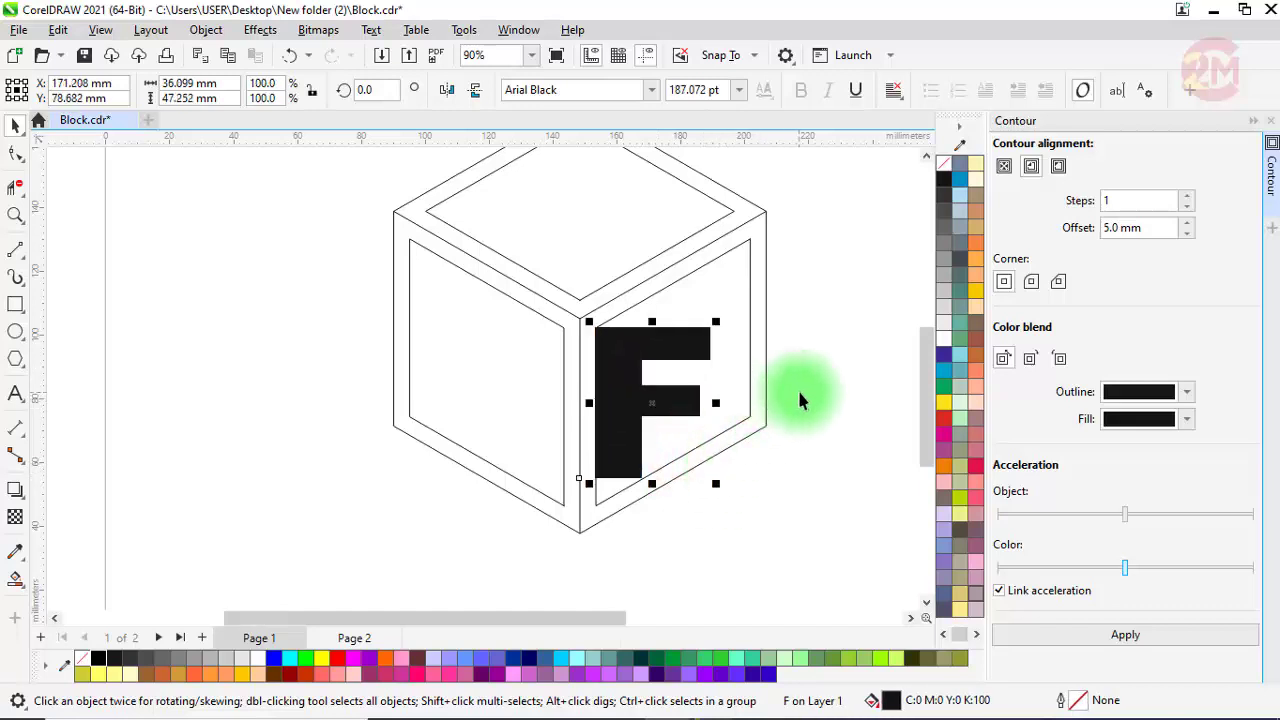
Place two spare copies of the F side by side to the left of the cube
scroll(799, 395, "down", 1)
left_click_drag(693, 404, 262, 374)
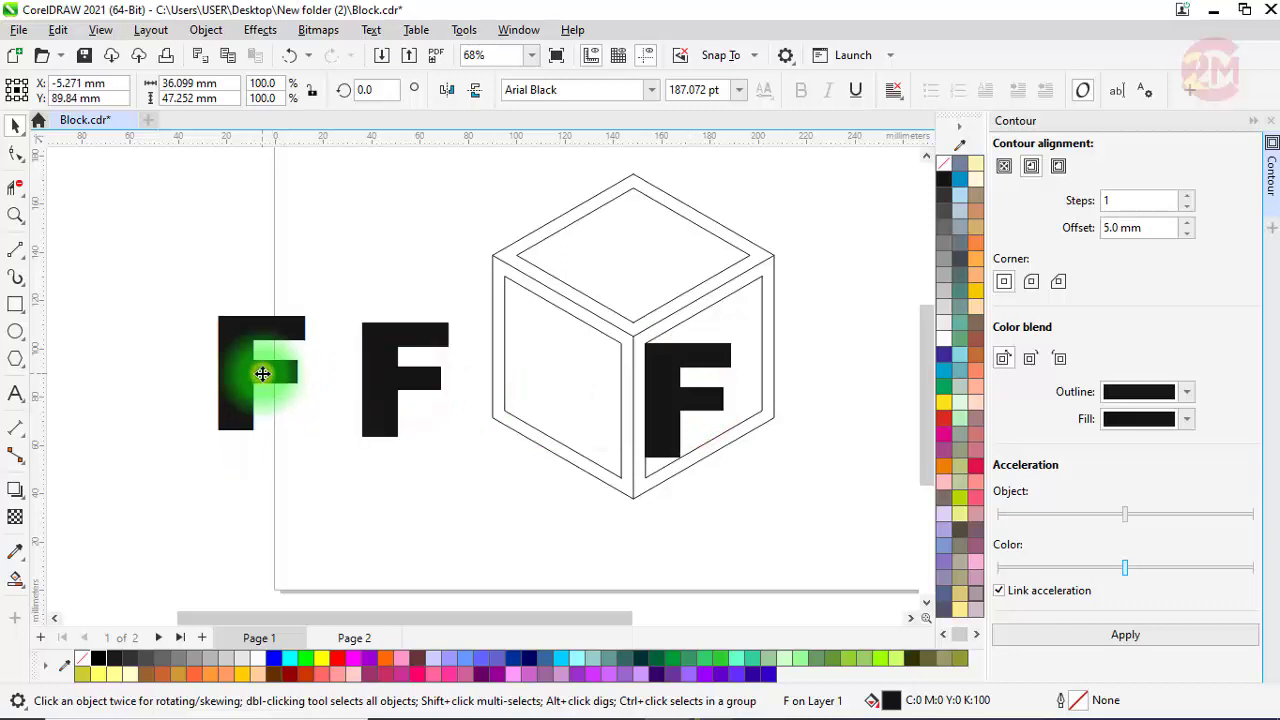
left_click(138, 313)
Add perspective to the F on the cube and fit its corners to the right face's inset shape
left_click(686, 400)
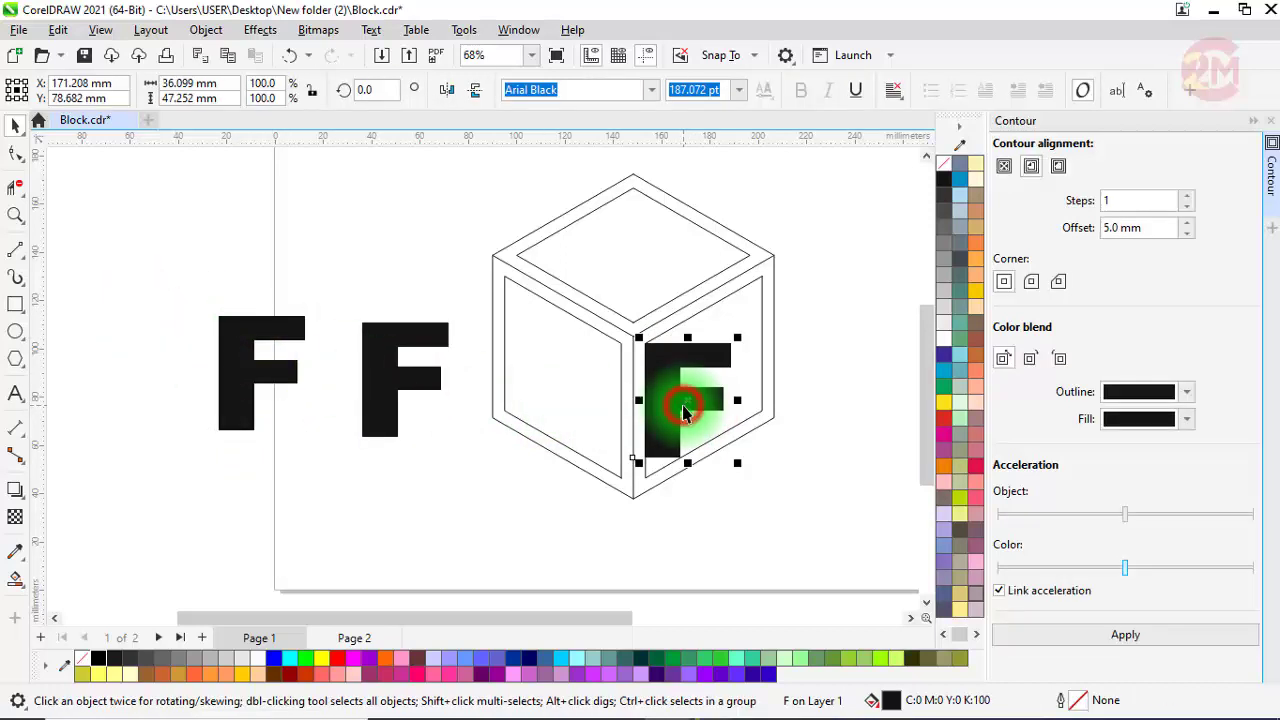
left_click(206, 29)
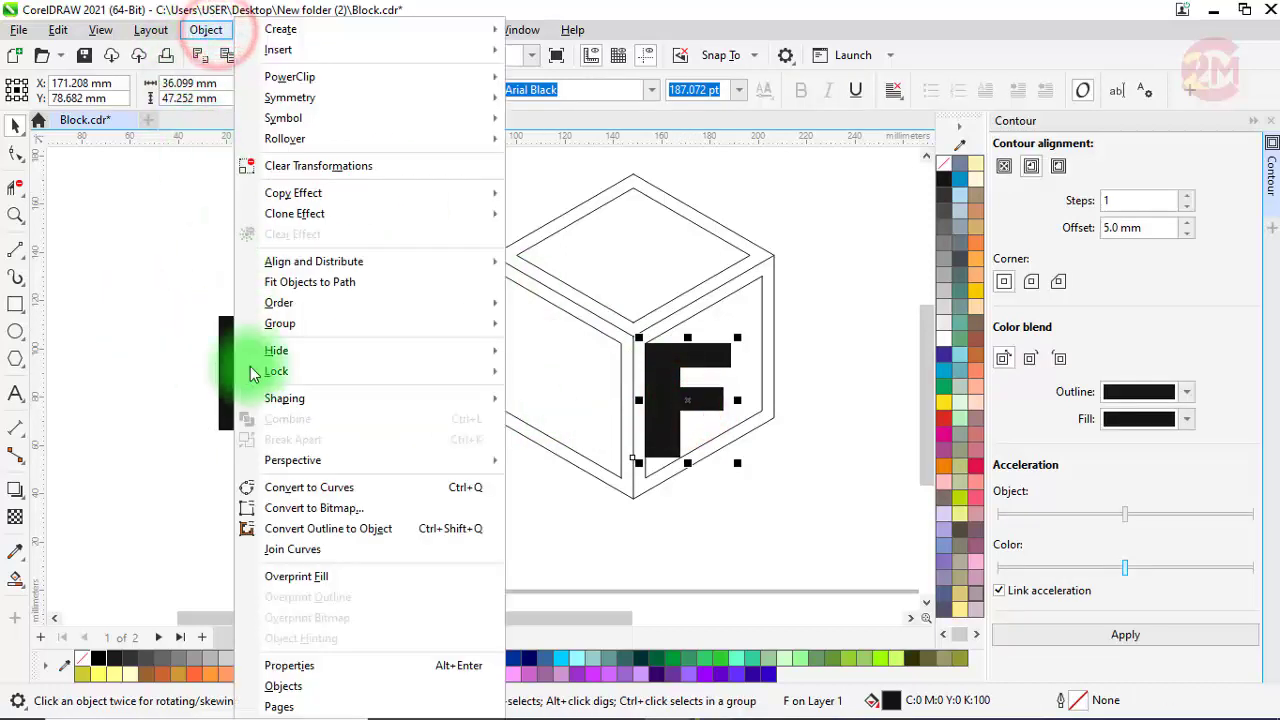
left_click(272, 462)
left_click(570, 459)
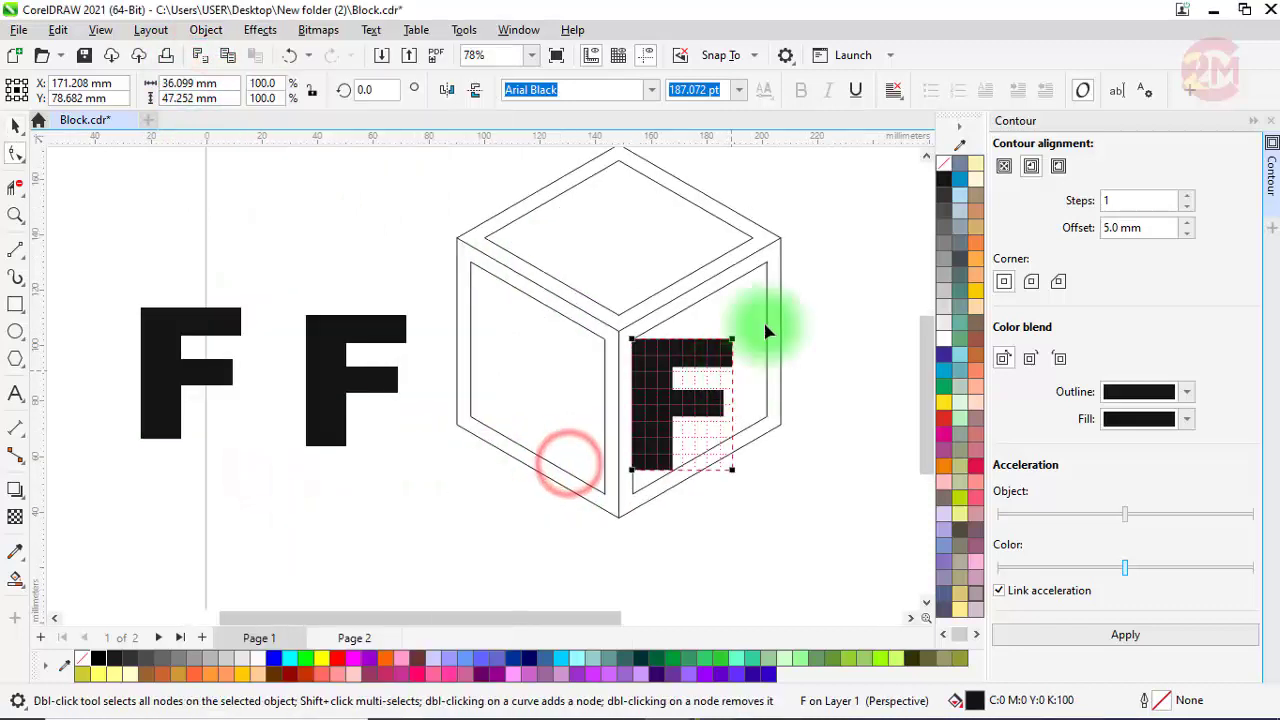
left_click_drag(930, 338, 930, 322)
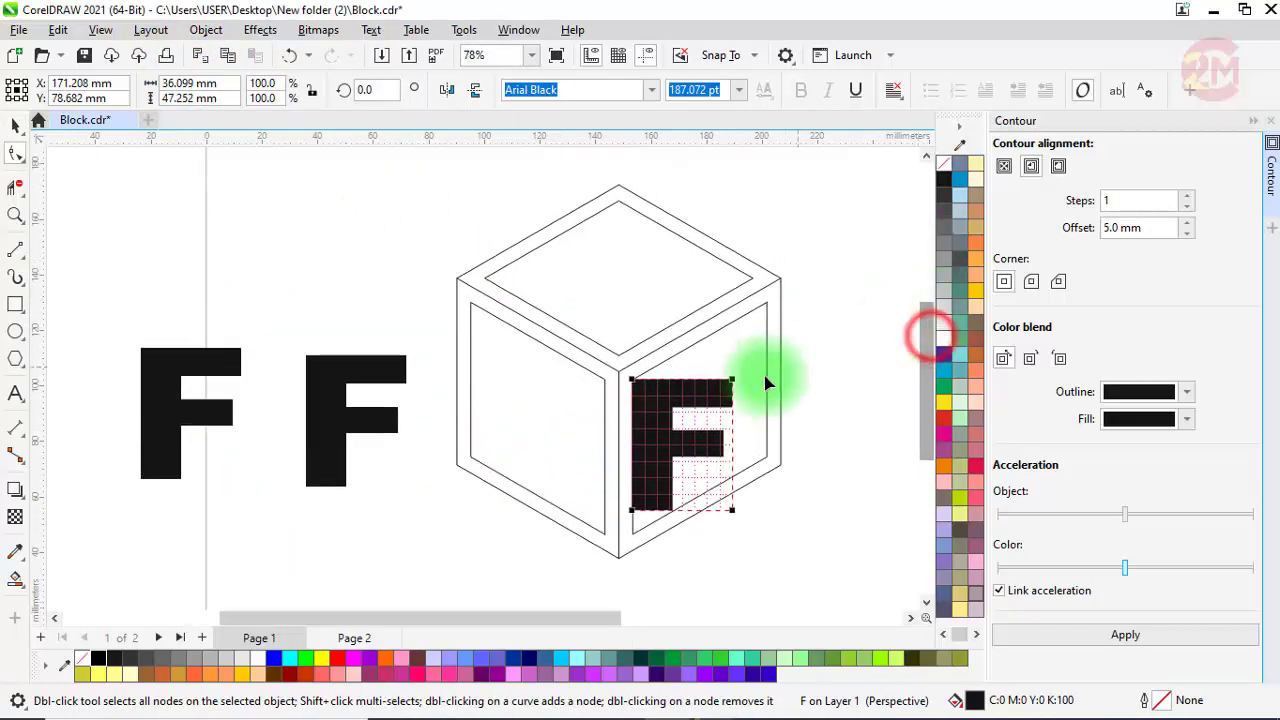
left_click_drag(734, 380, 766, 302)
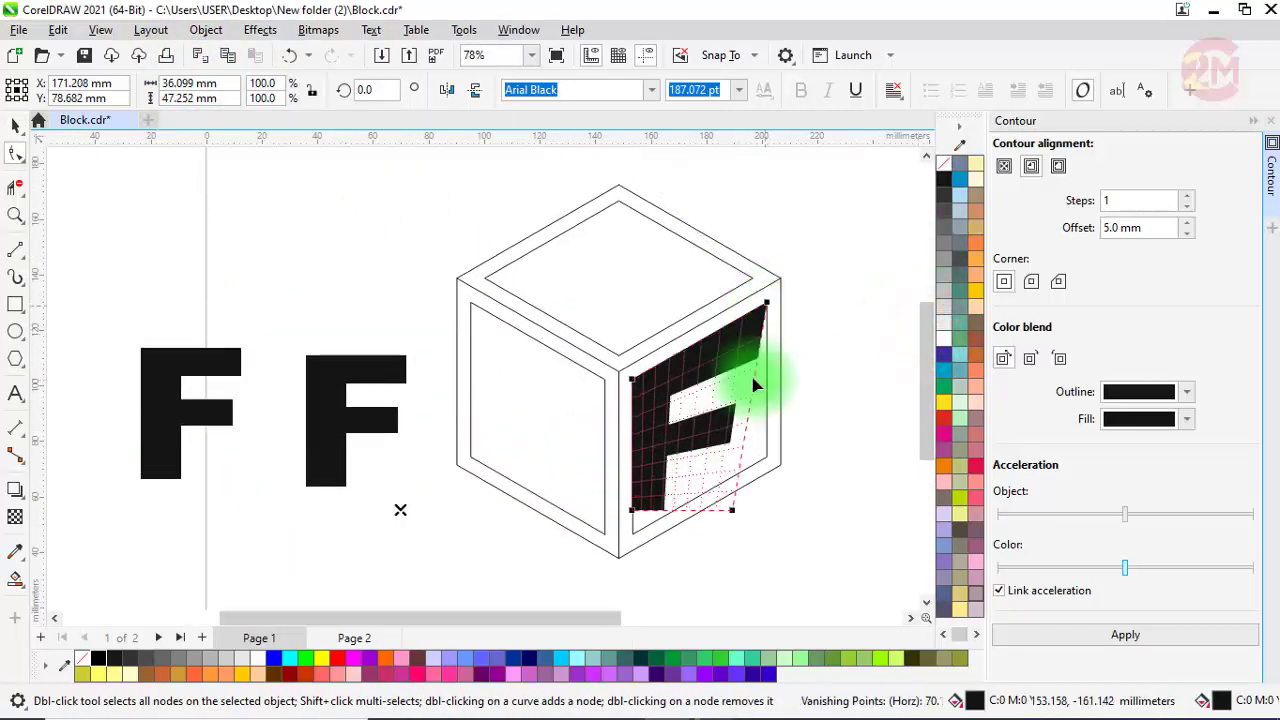
left_click_drag(730, 513, 766, 457)
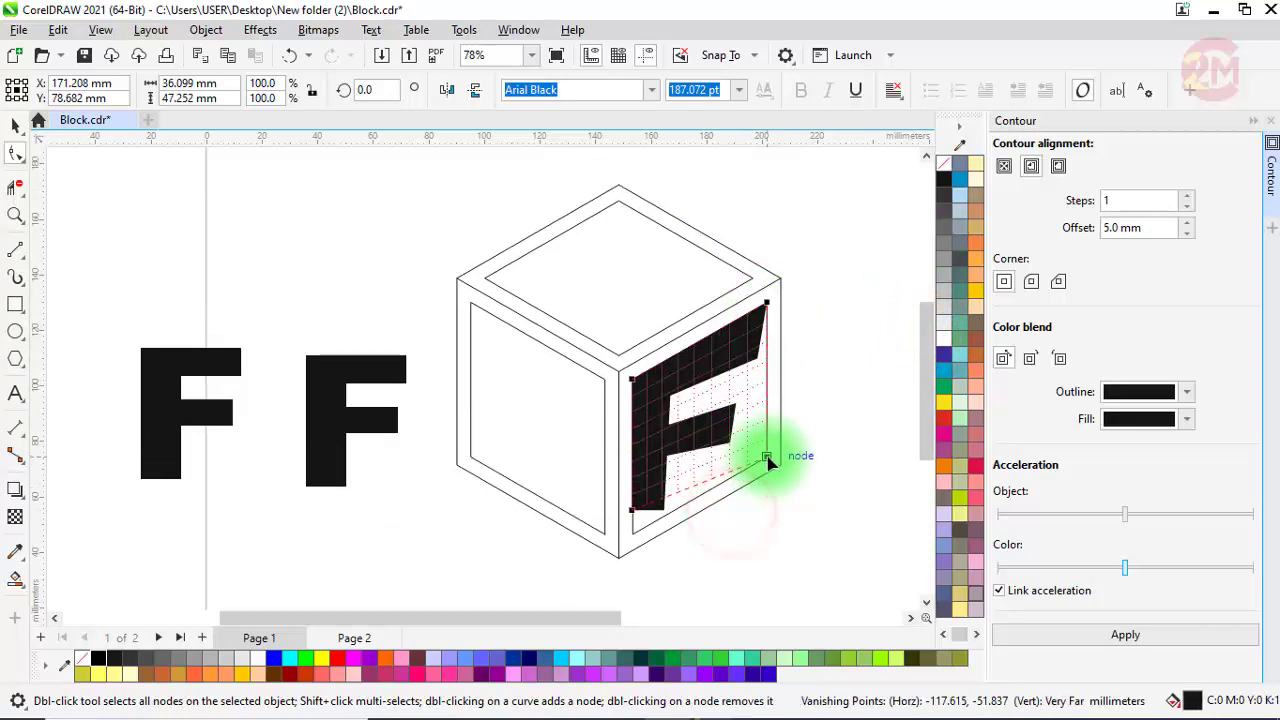
left_click_drag(632, 511, 629, 540)
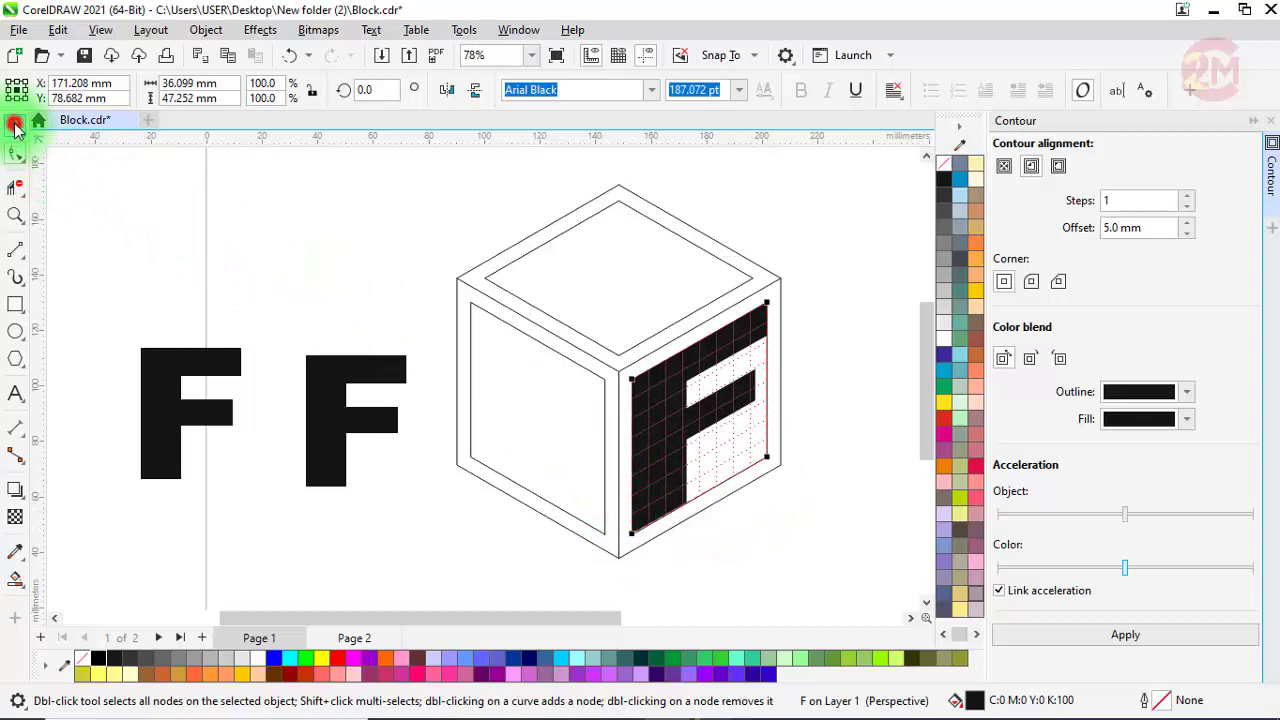
Delete the right face's inset shape from behind the perspective F, shifting the F 150 mm left and back to reach it
left_click(14, 125)
key("ctrl+z")
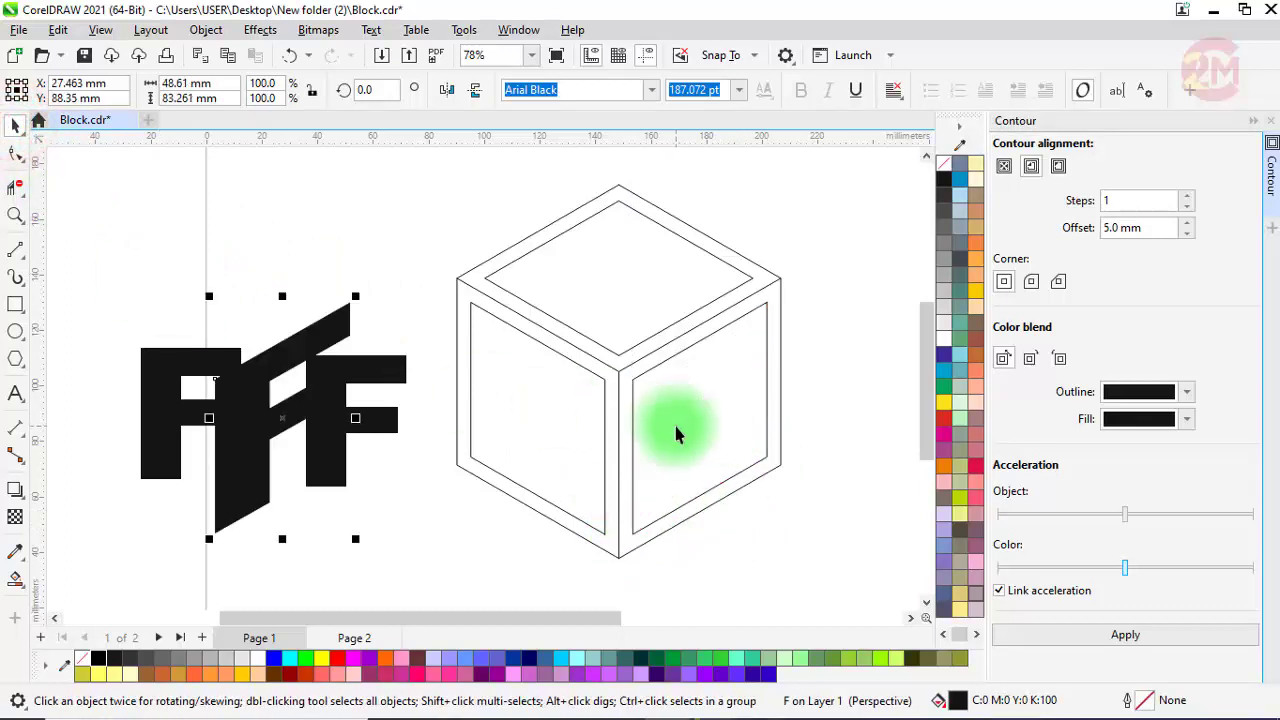
left_click(641, 380)
right_click(641, 378)
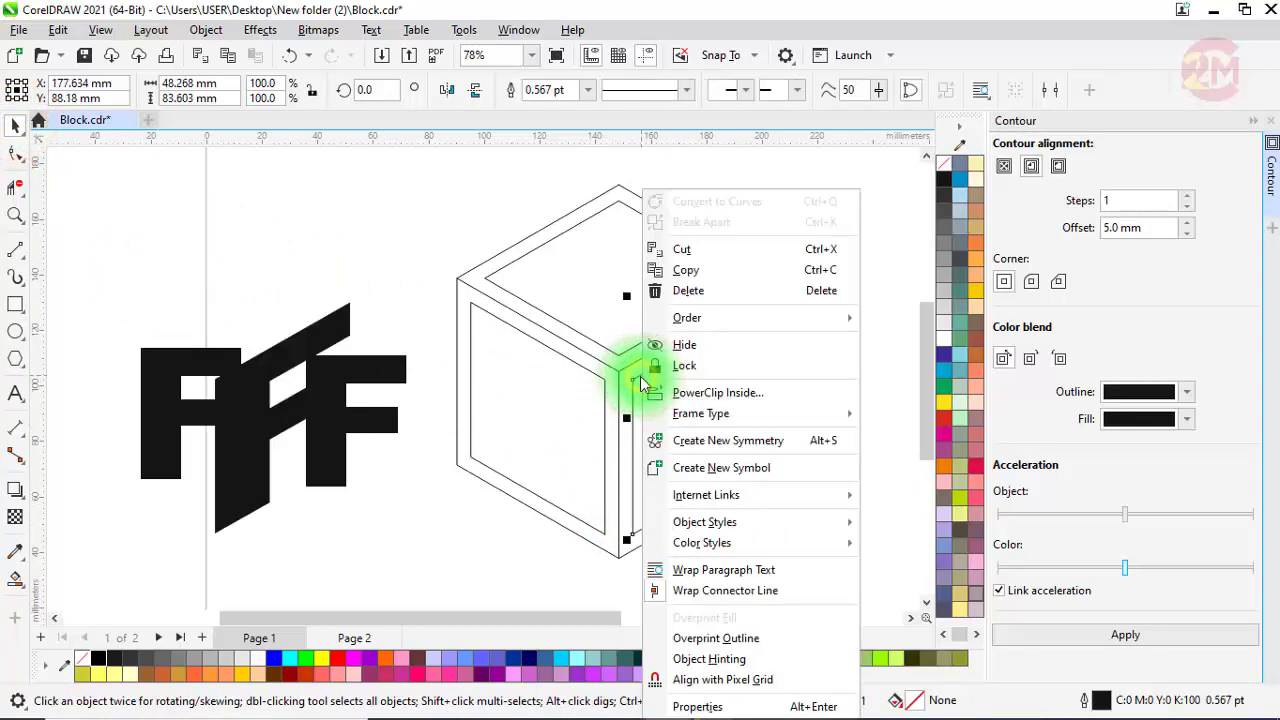
left_click(686, 290)
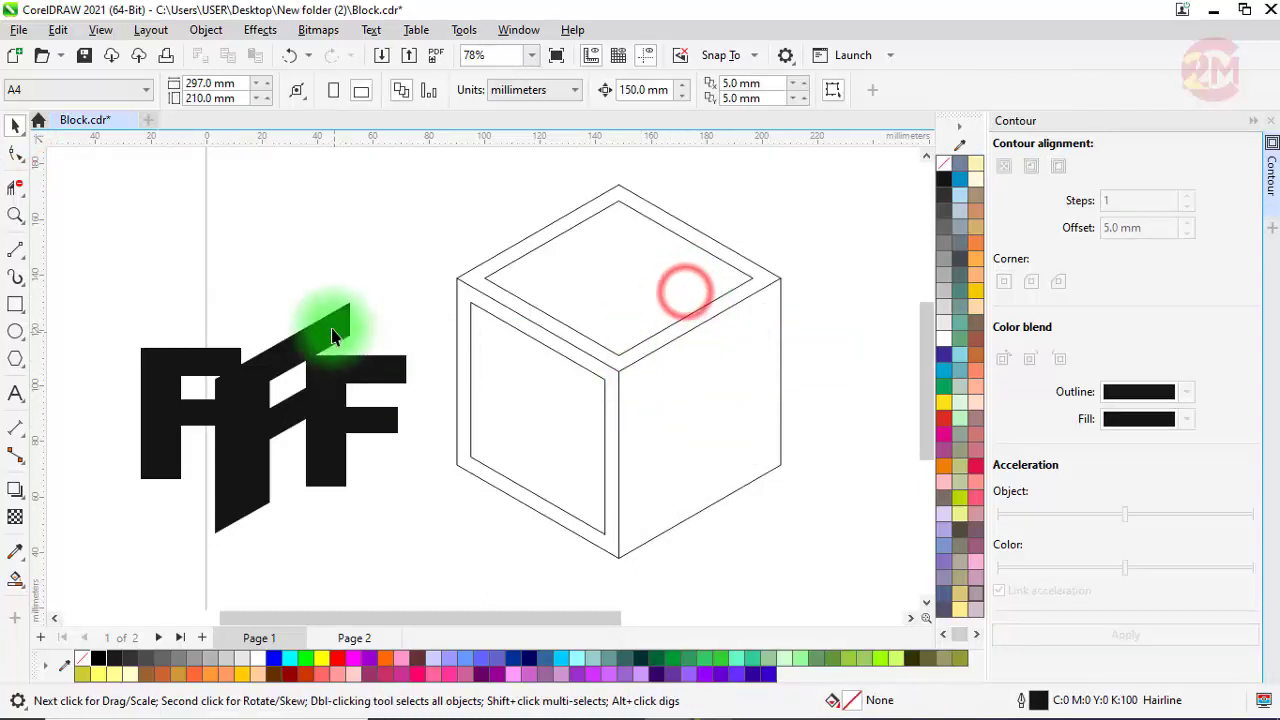
left_click(333, 335)
key("Right")
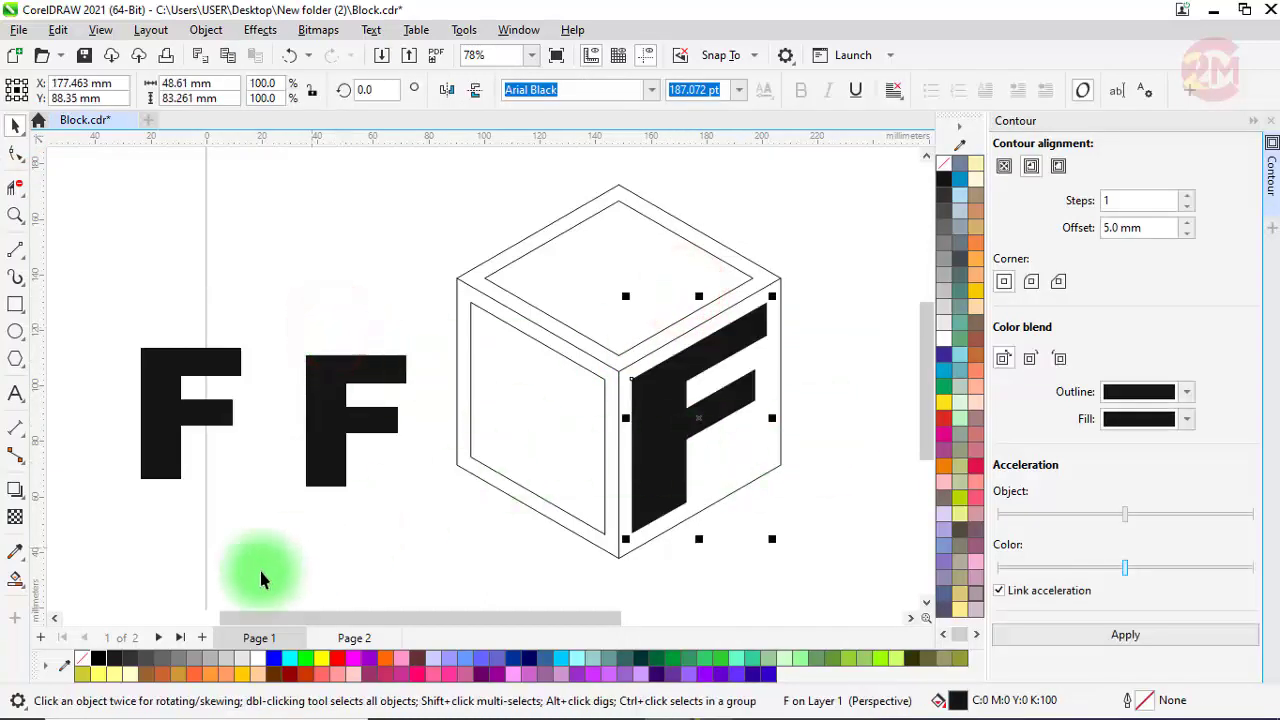
Convert the perspective F to curves, remove its fill and give it a black hairline outline
scroll(202, 317, "down", 1)
scroll(569, 395, "up", 1)
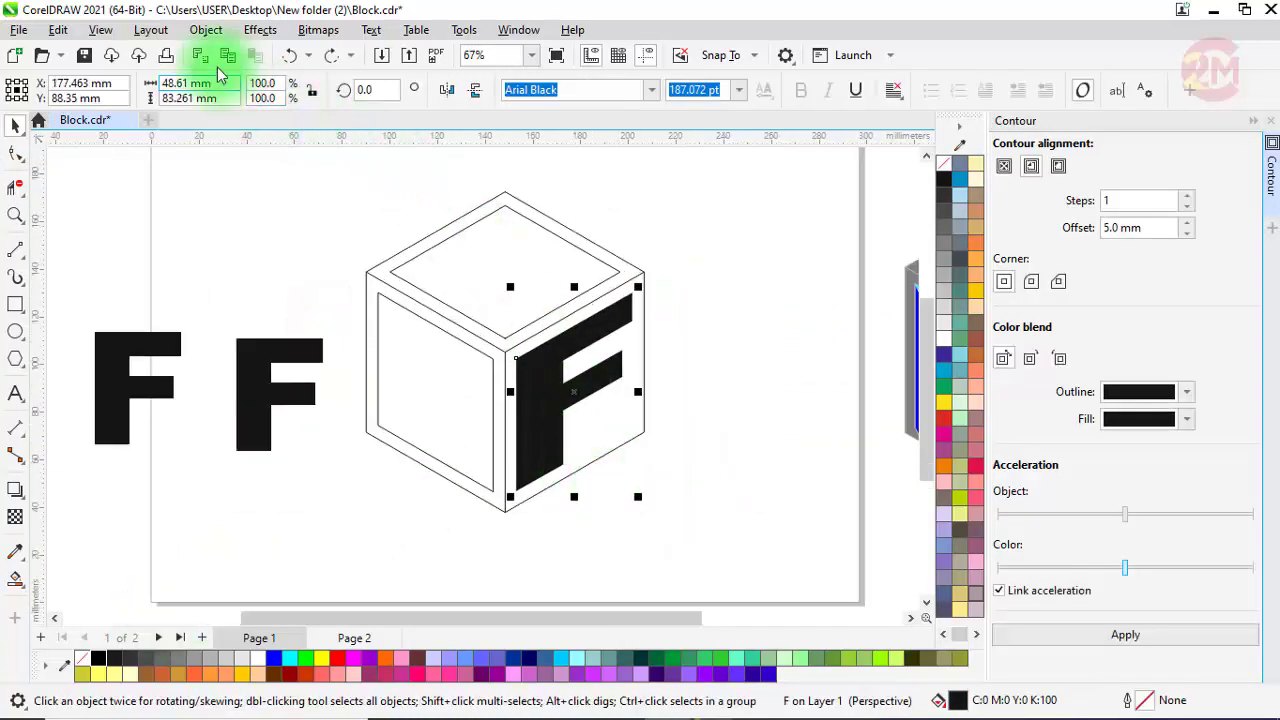
left_click(195, 33)
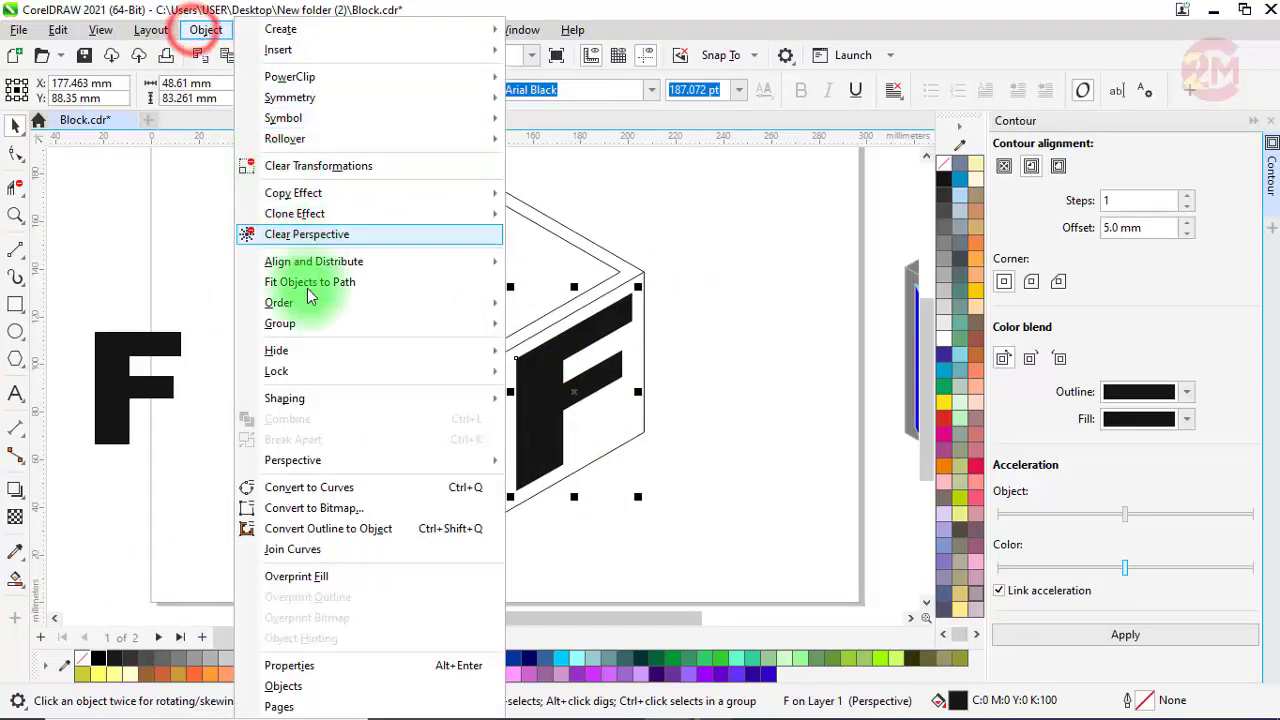
left_click(288, 488)
left_click(84, 665)
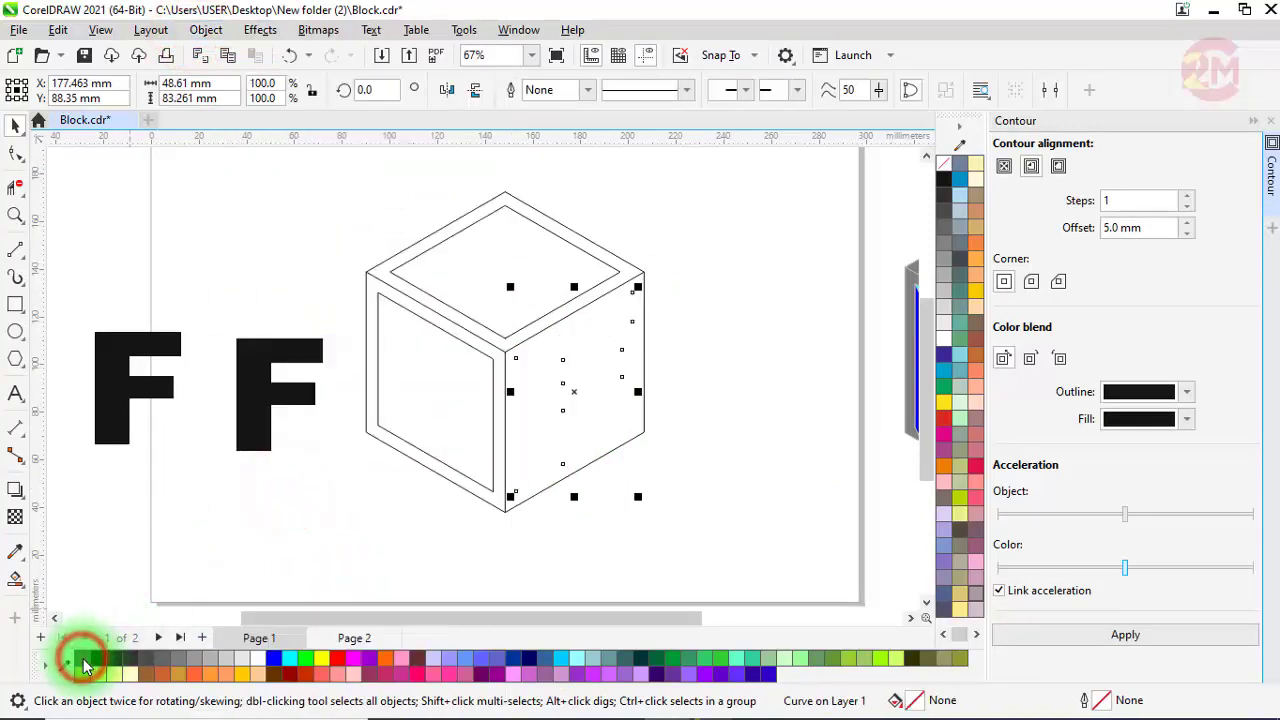
Duplicate the F outline with an offset of about 2.4 mm right and 1.9 mm down
scroll(566, 423, "up", 4)
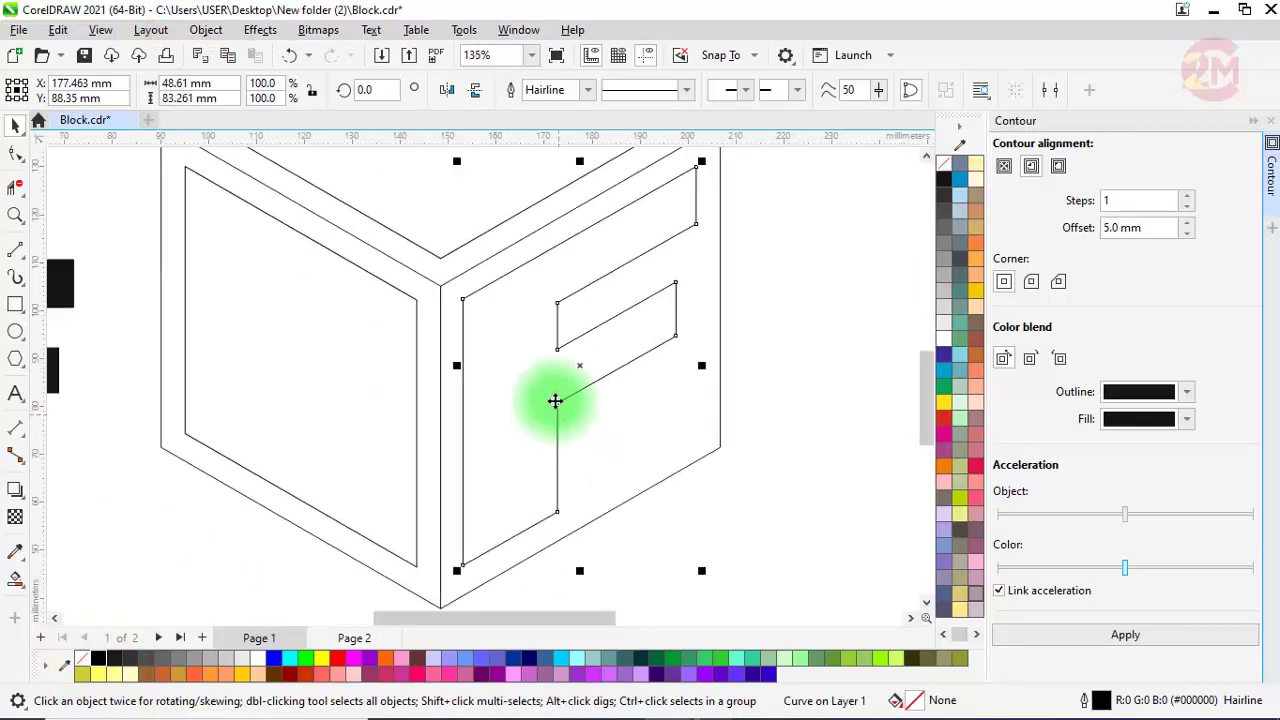
left_click_drag(588, 377, 591, 378)
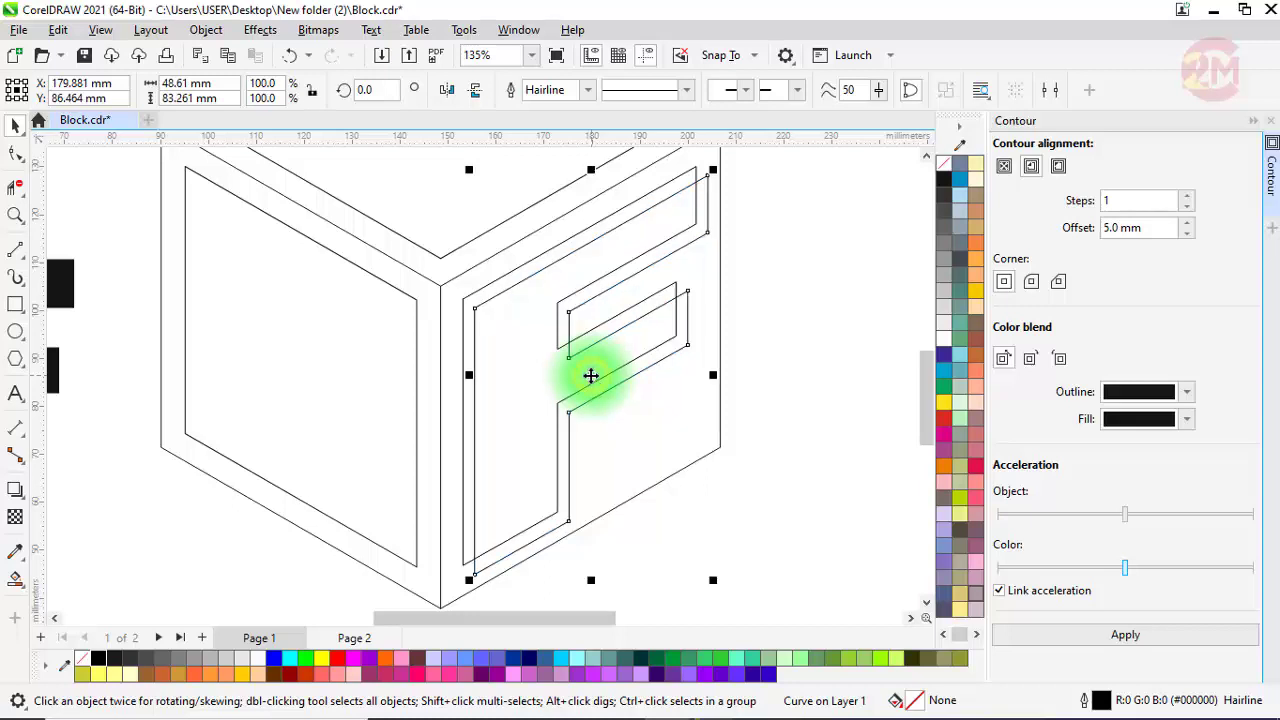
left_click_drag(591, 375, 591, 375)
Draw straight lines joining the two F outlines at their upper-left corner and the upper arm's top-right corner
left_click(15, 249)
scroll(482, 293, "up", 2)
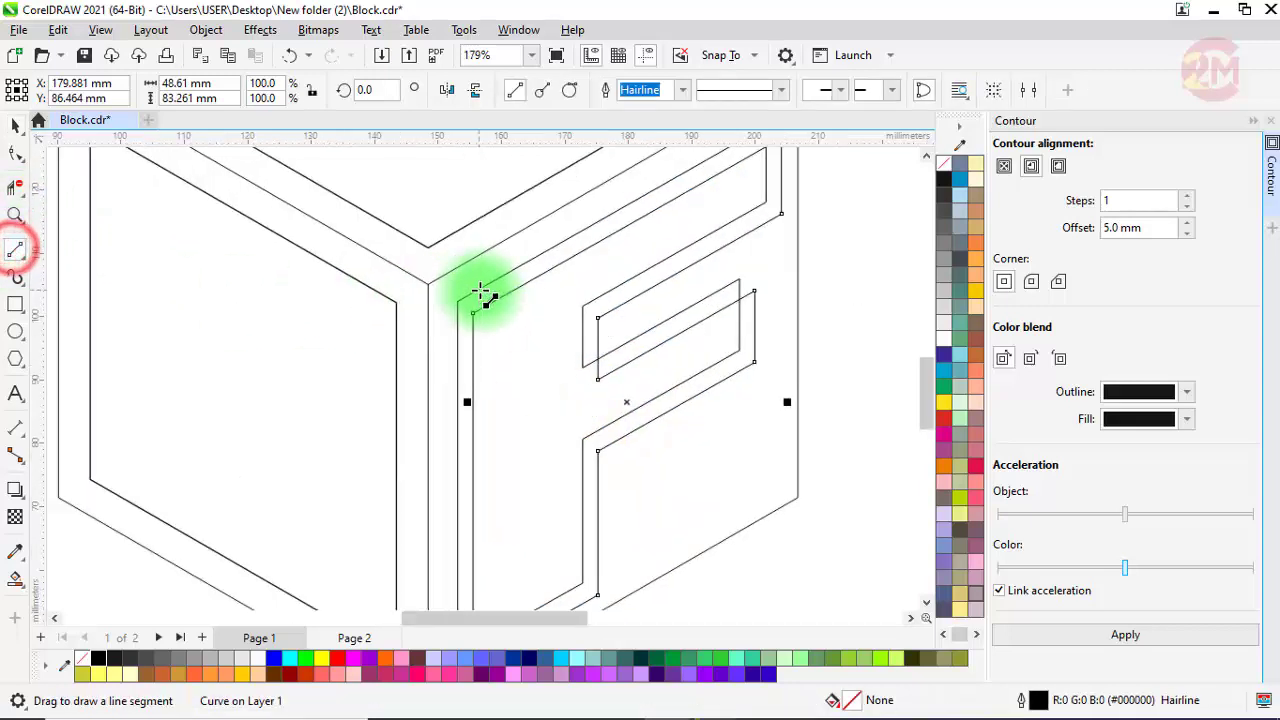
scroll(482, 293, "up", 5)
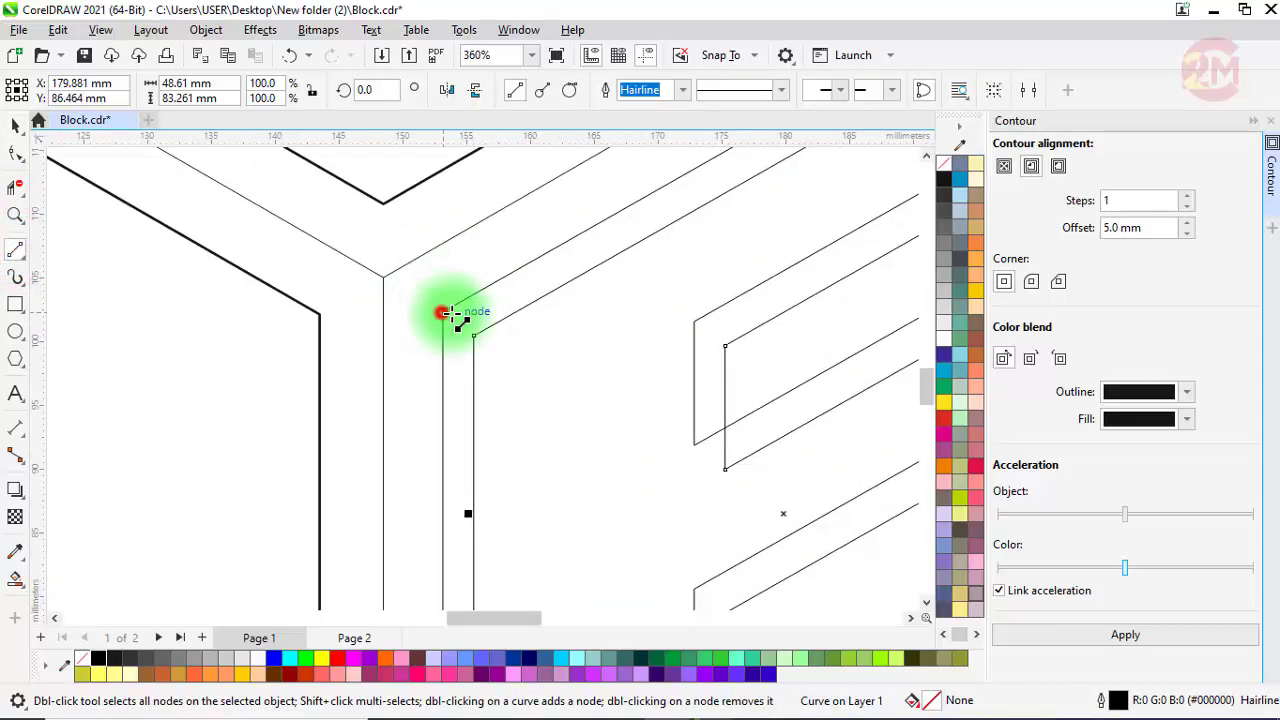
left_click(444, 313)
left_click(473, 333)
scroll(371, 349, "down", 3)
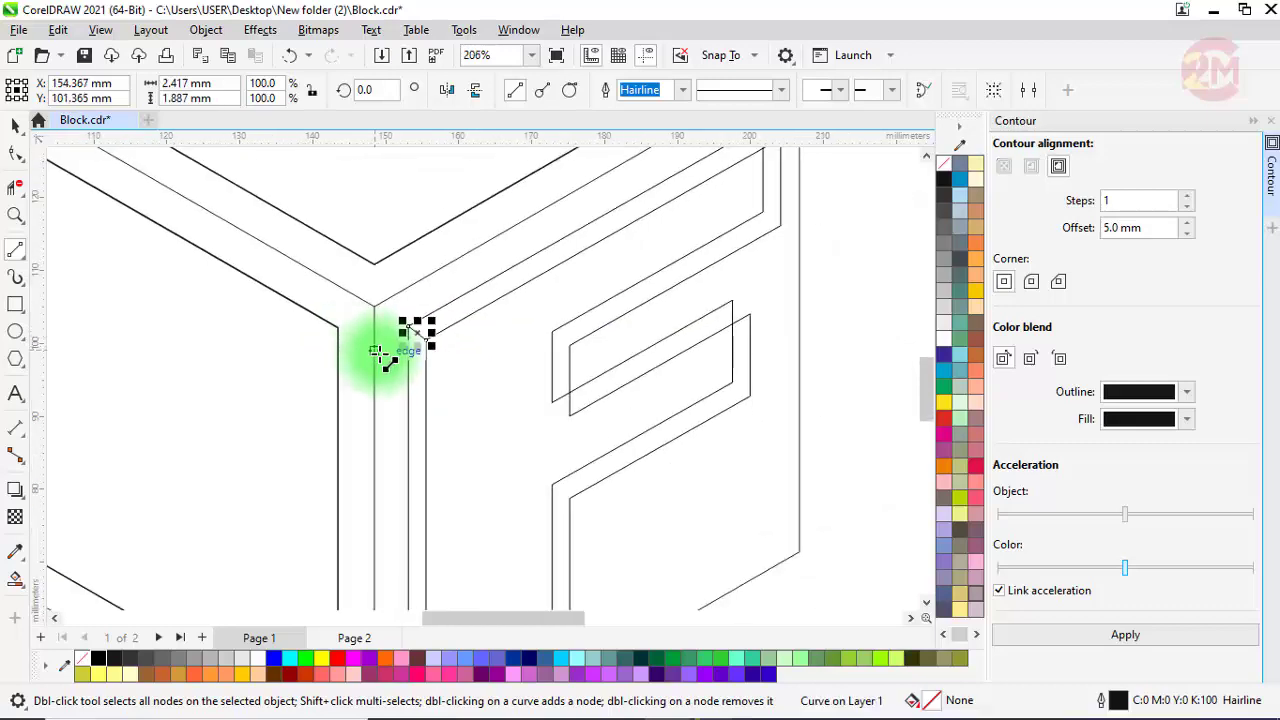
scroll(670, 187, "up", 3)
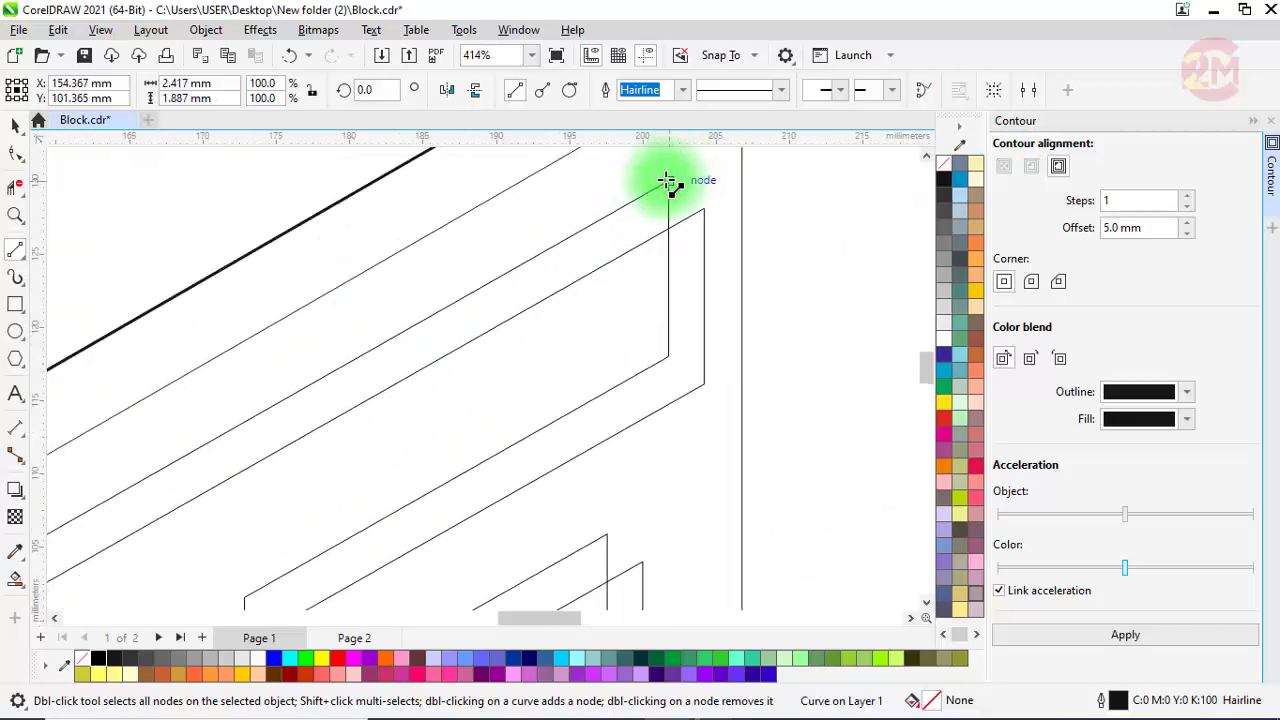
left_click(668, 182)
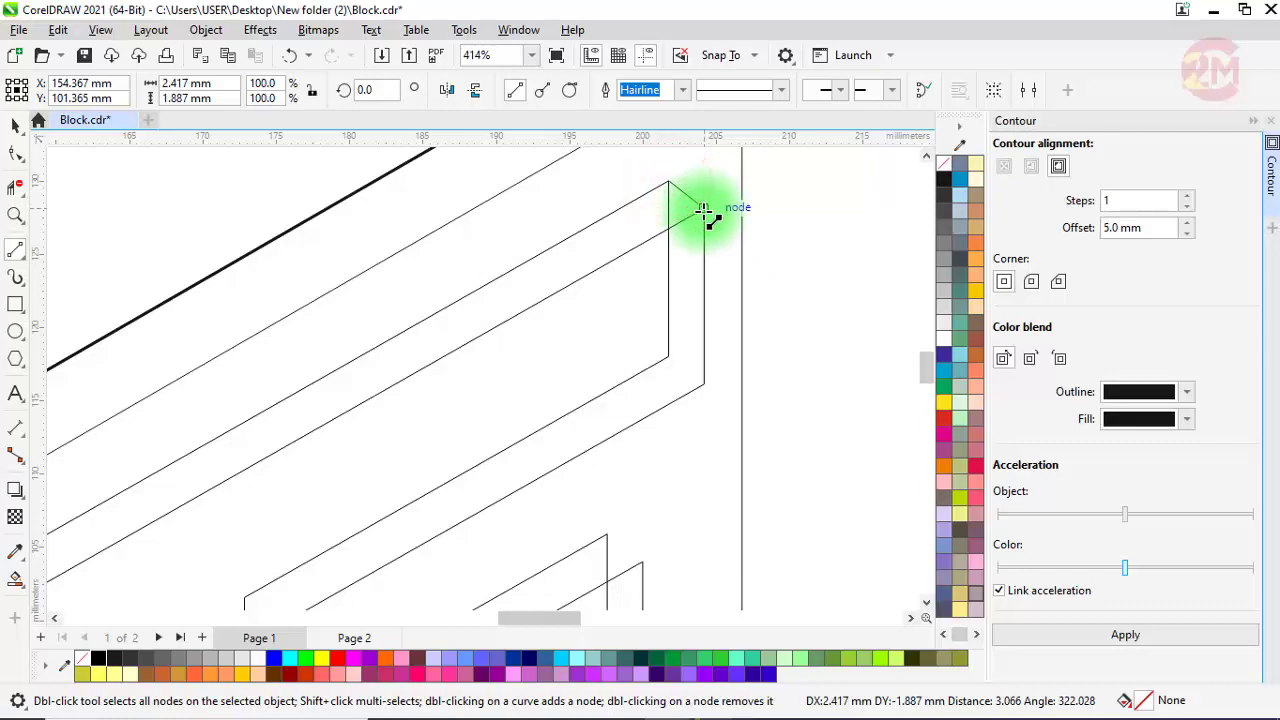
left_click(705, 212)
Draw connecting lines between the two F outlines at the middle arm's upper-right corner and the stem's lower-left corner
scroll(629, 163, "down", 3)
left_click(613, 407)
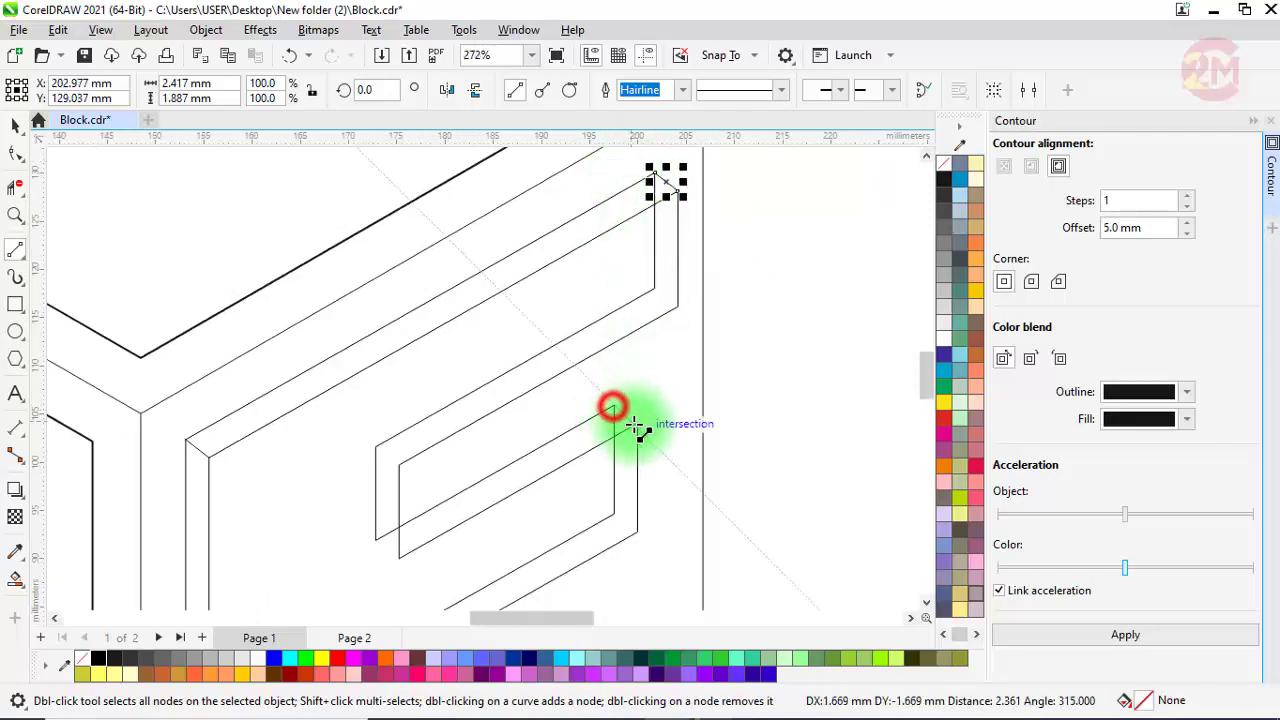
left_click(638, 428)
scroll(610, 276, "down", 4)
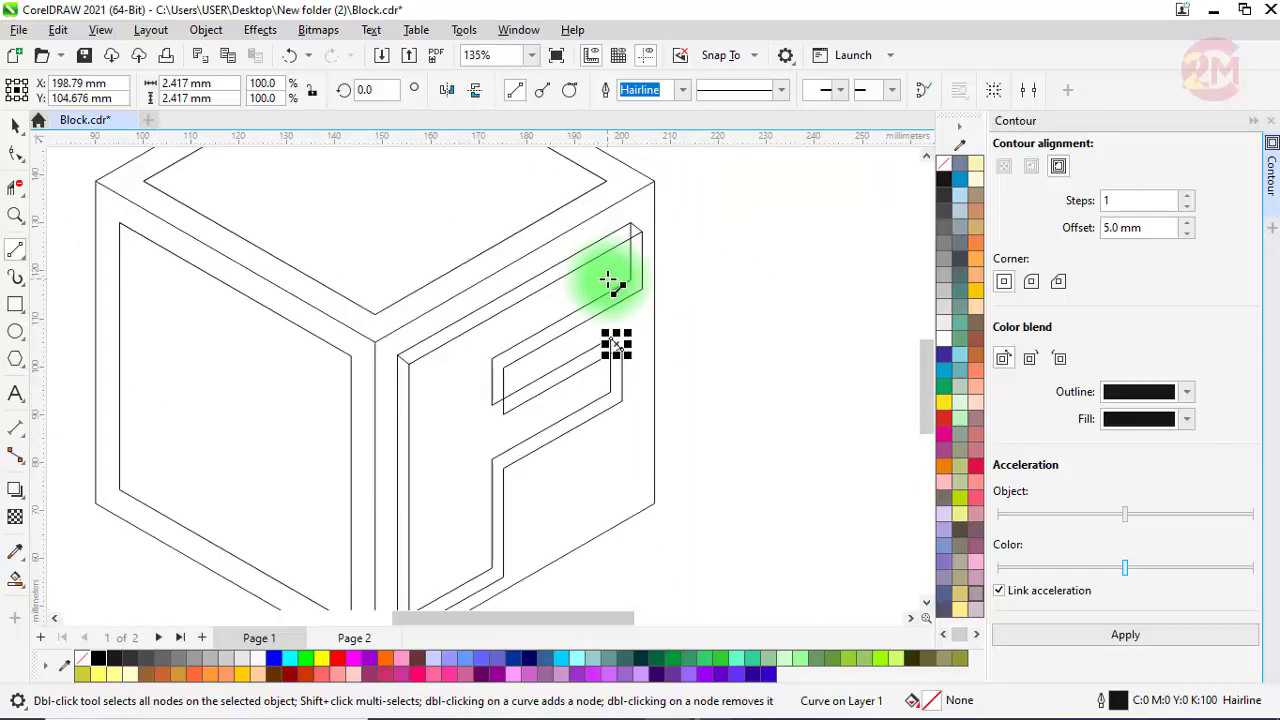
scroll(609, 282, "down", 1)
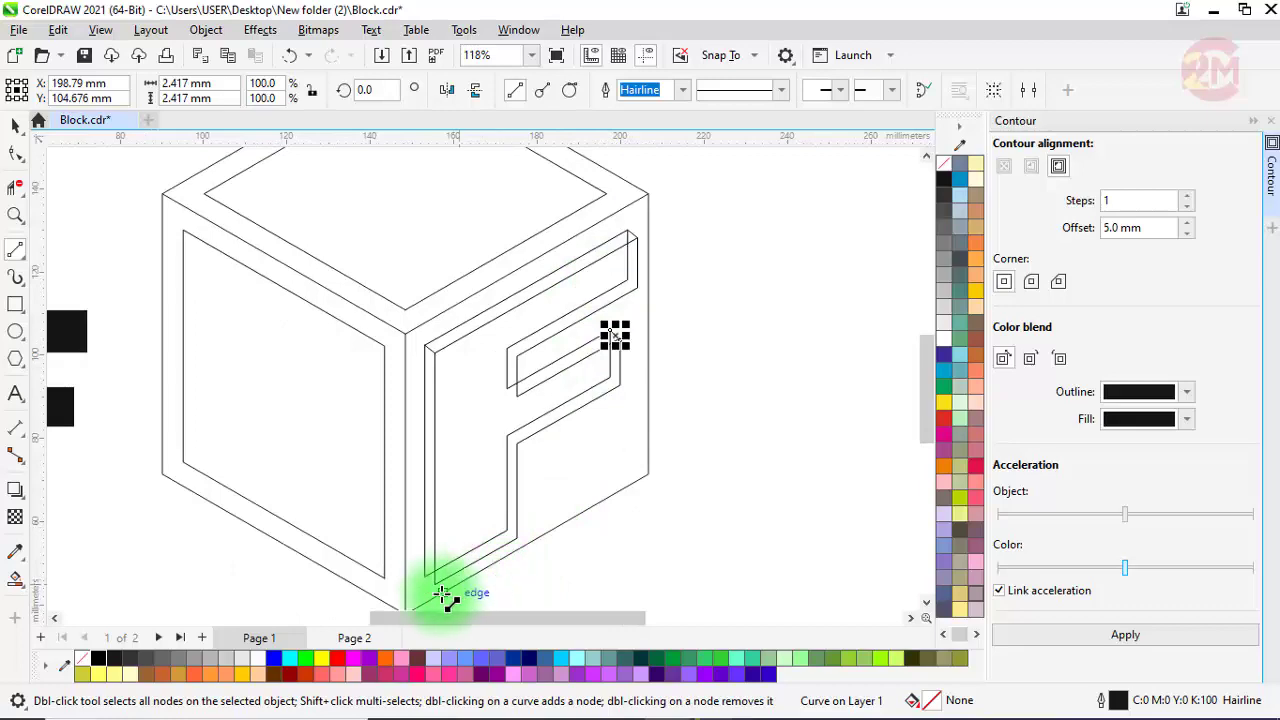
scroll(443, 597, "up", 4)
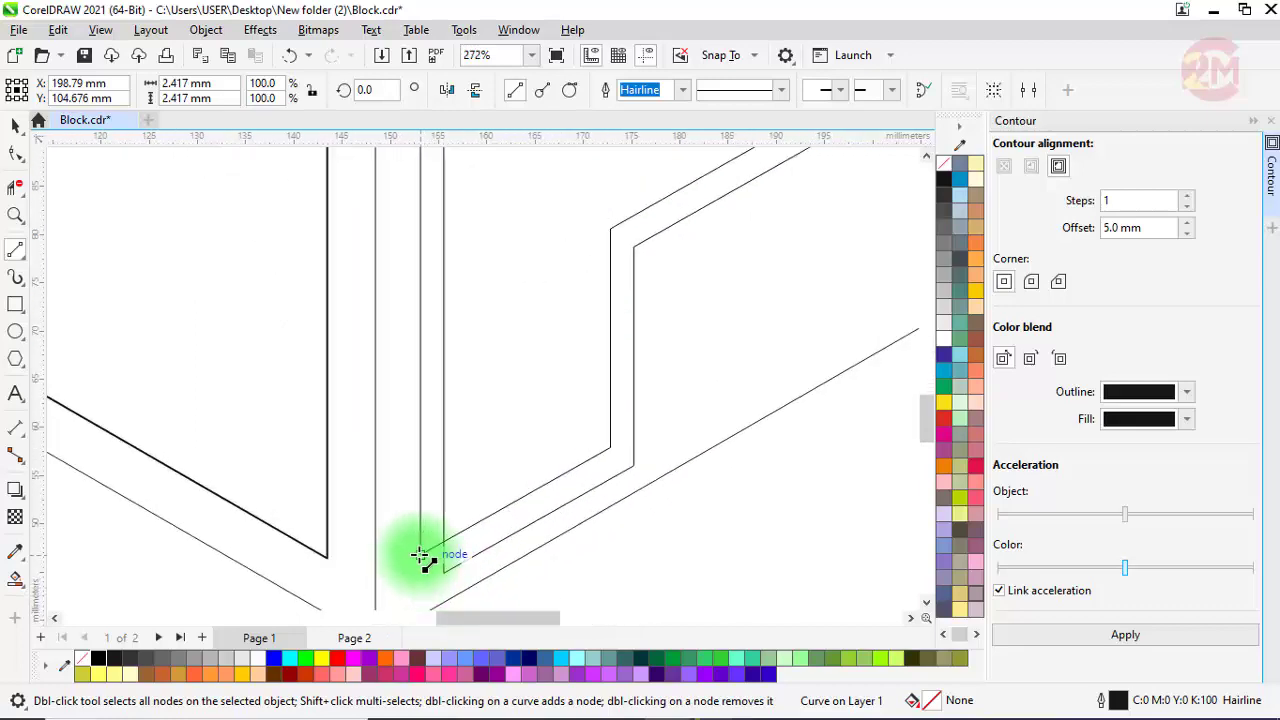
left_click_drag(420, 556, 445, 573)
Remove the rear F outline's segments that should be hidden behind the front F with Virtual Segment Delete
scroll(445, 573, "down", 3)
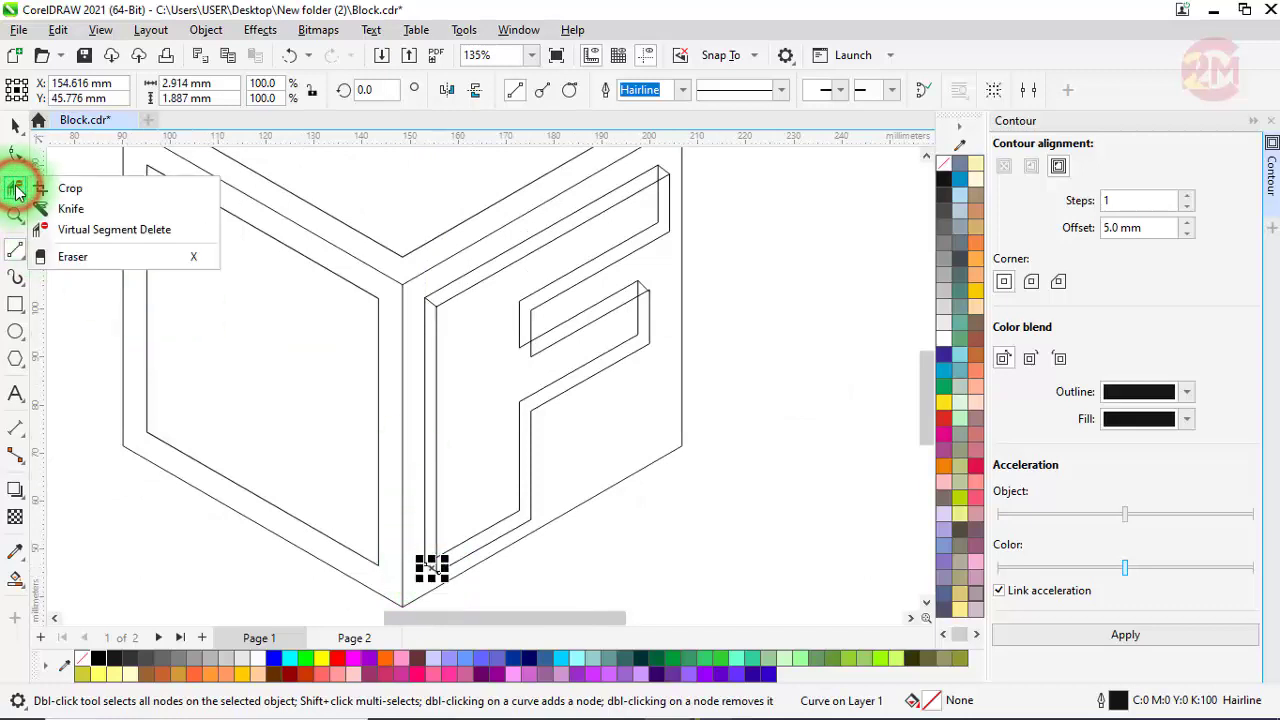
left_click(75, 230)
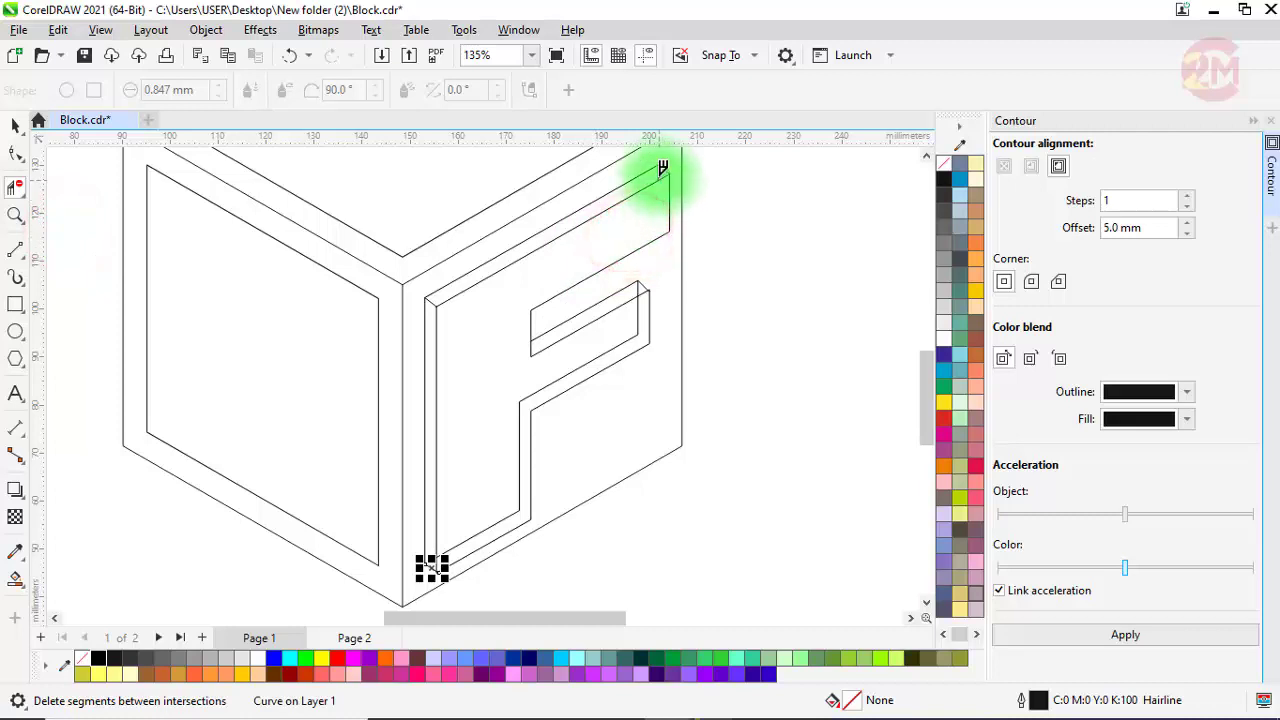
left_click(667, 170)
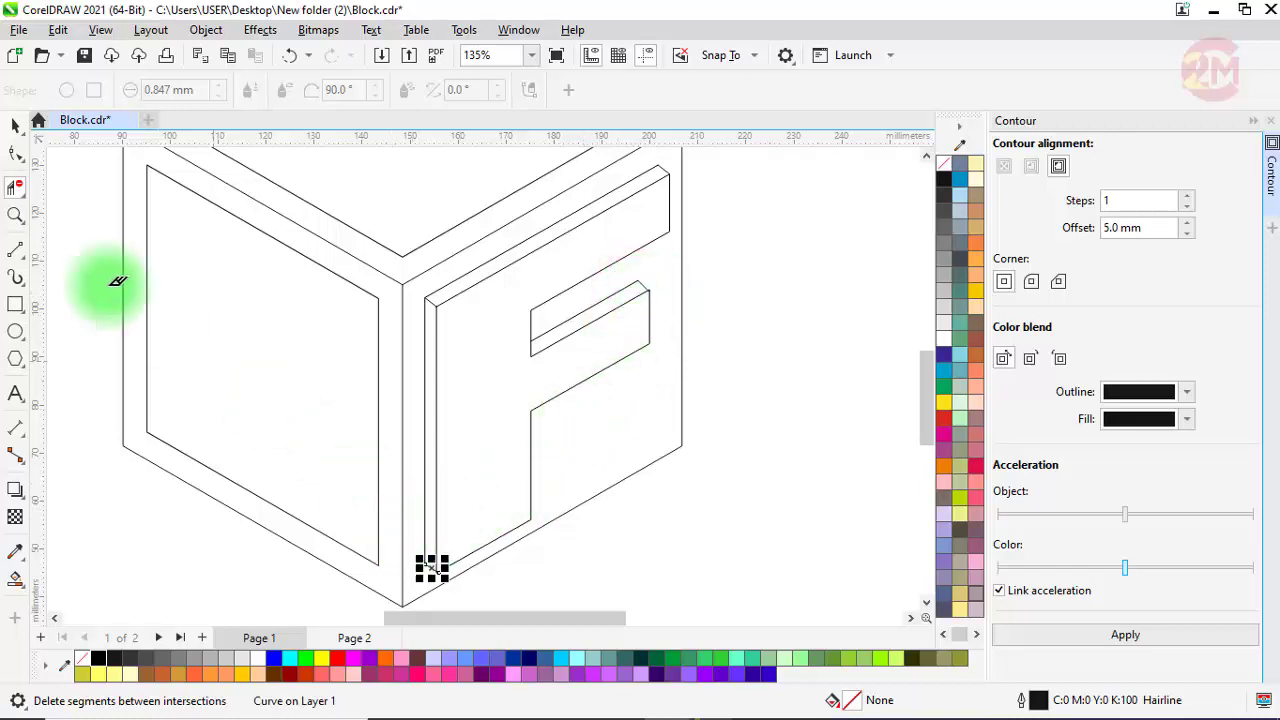
Use Smart Fill to fill the F's stem side, both arm tops and front face with blue #336699
left_click(15, 125)
left_click(775, 349)
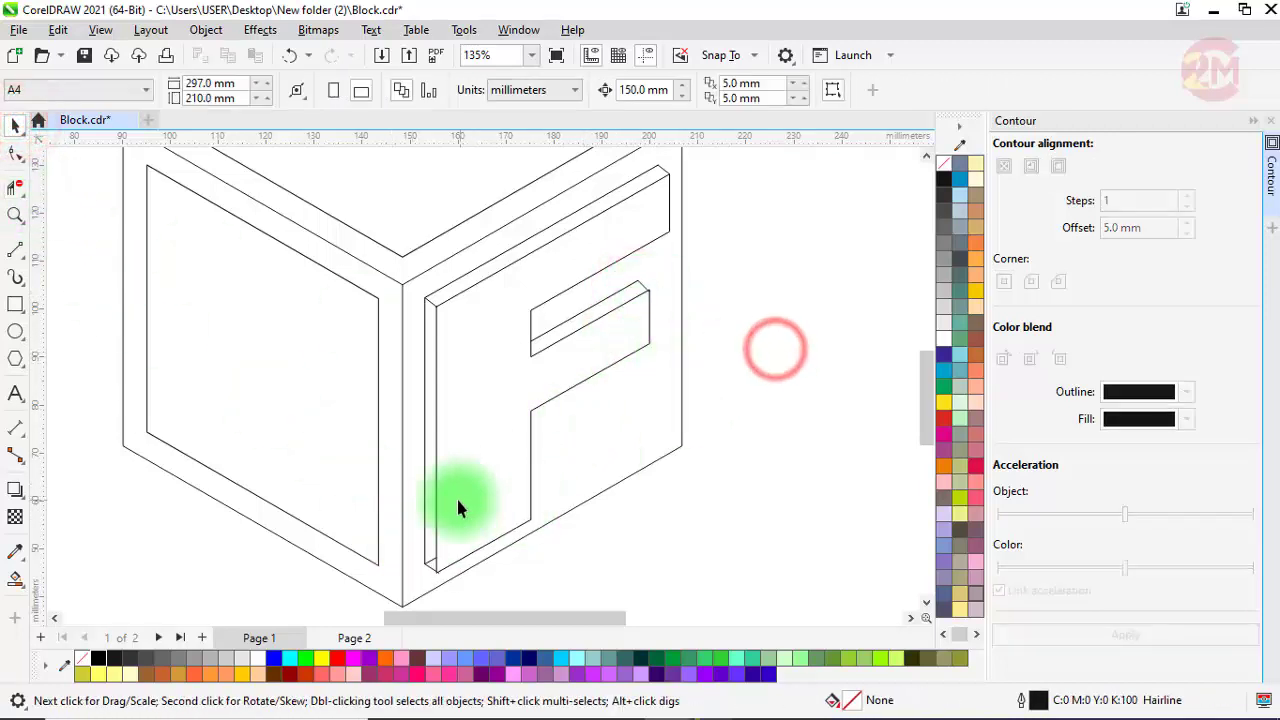
left_click(15, 578)
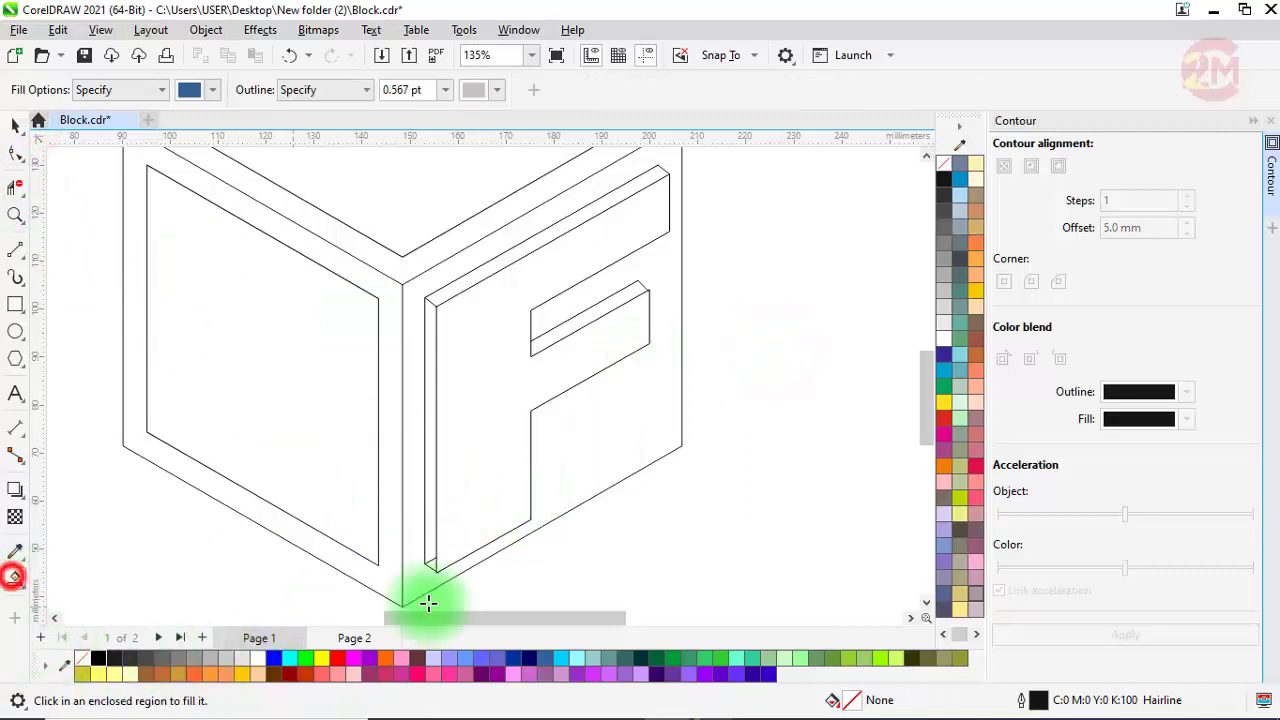
left_click(428, 434)
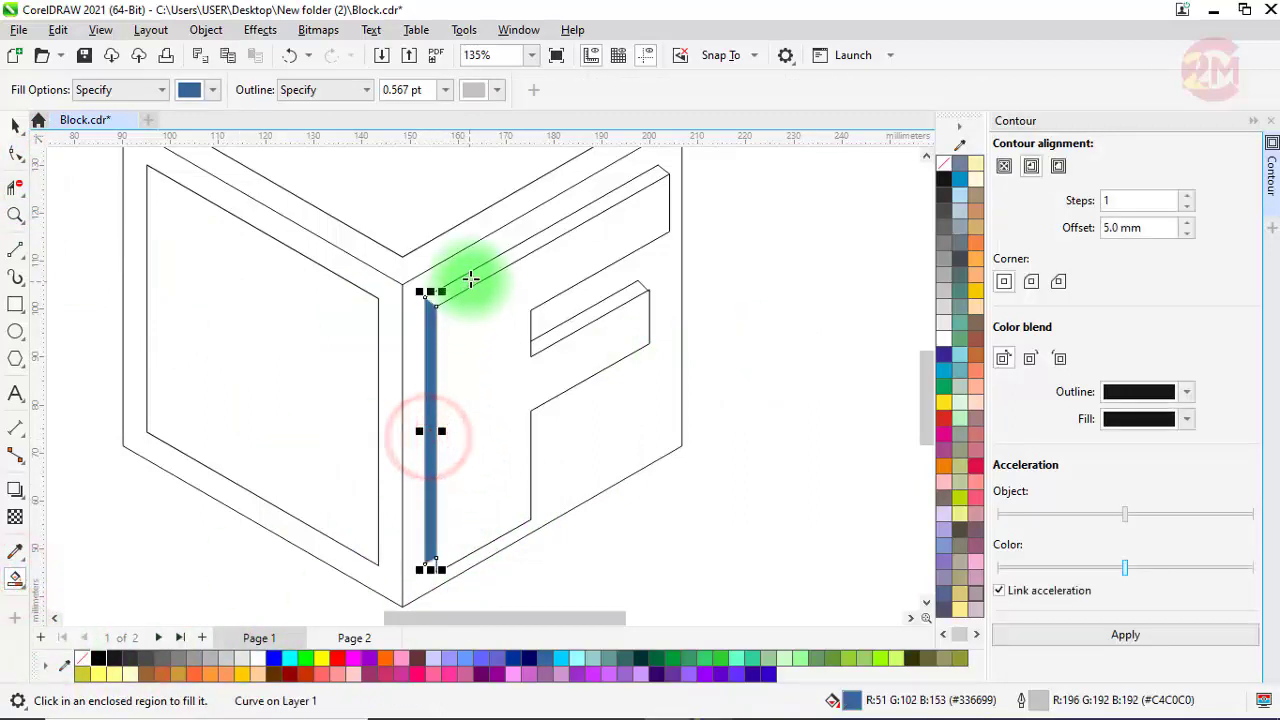
left_click(470, 278)
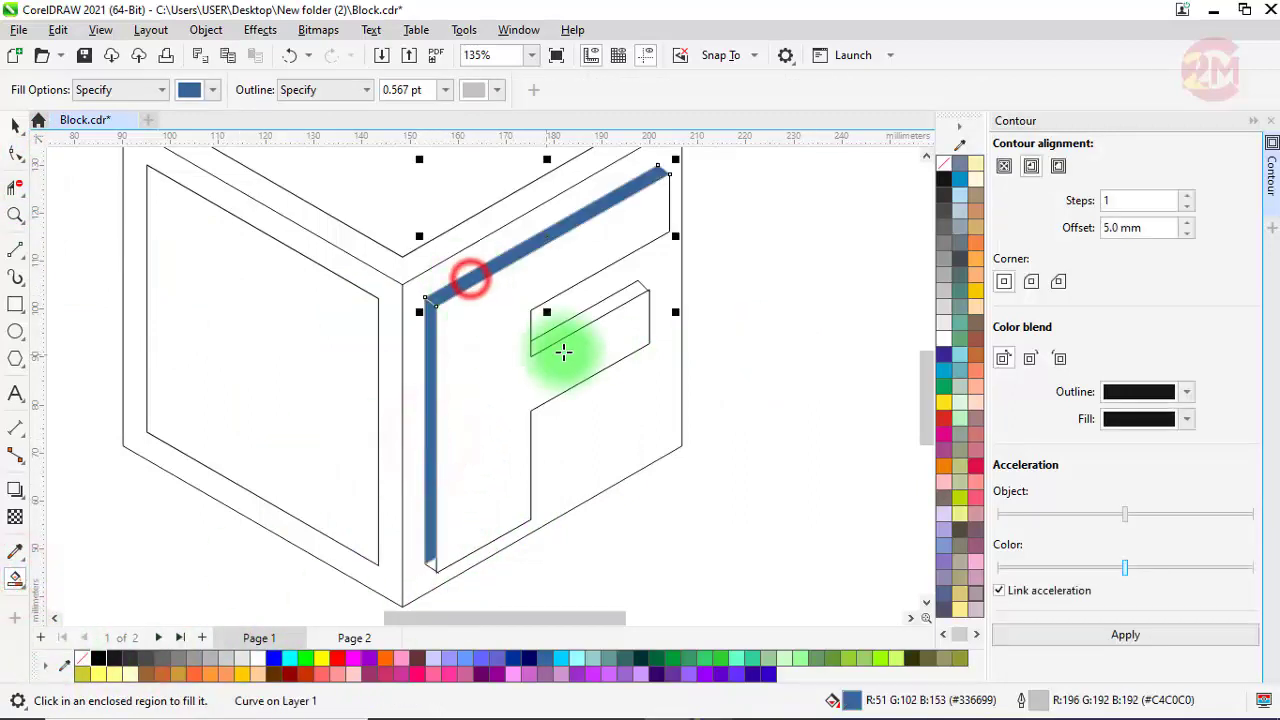
left_click(491, 394)
Recolour the F's front face pure blue (#0000FF) to match the reference block
scroll(470, 425, "down", 3)
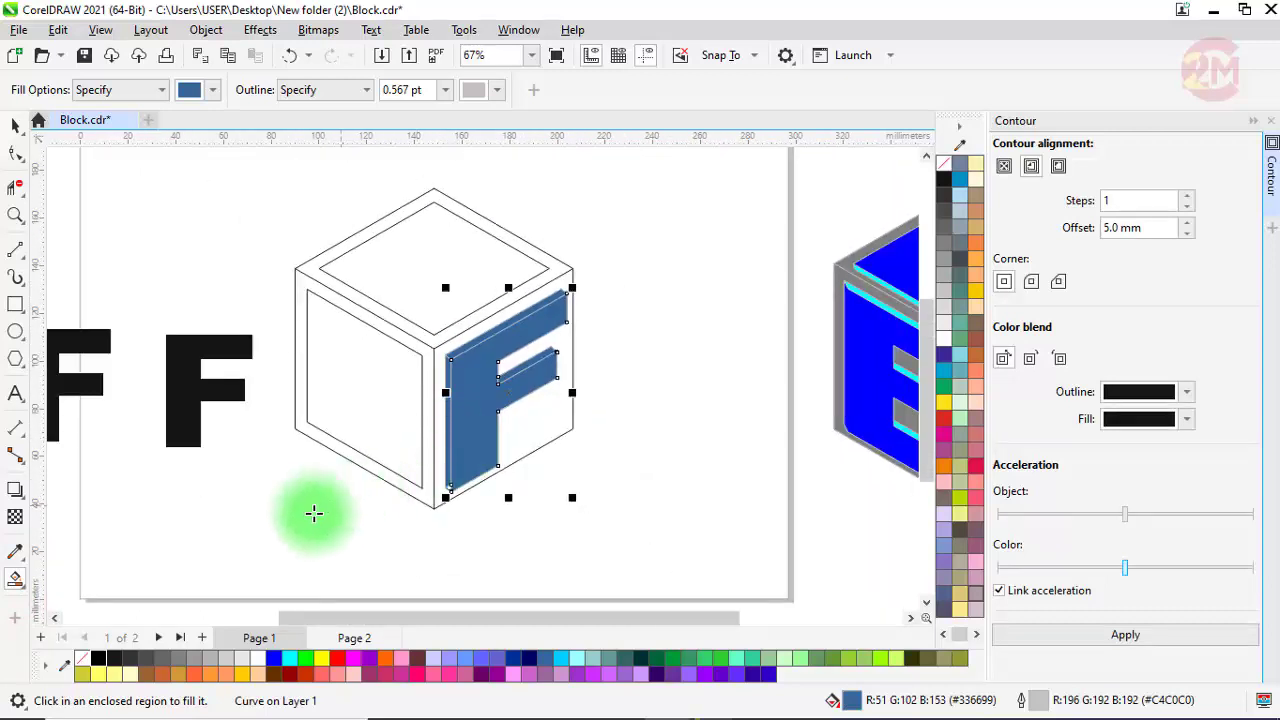
scroll(206, 445, "down", 1)
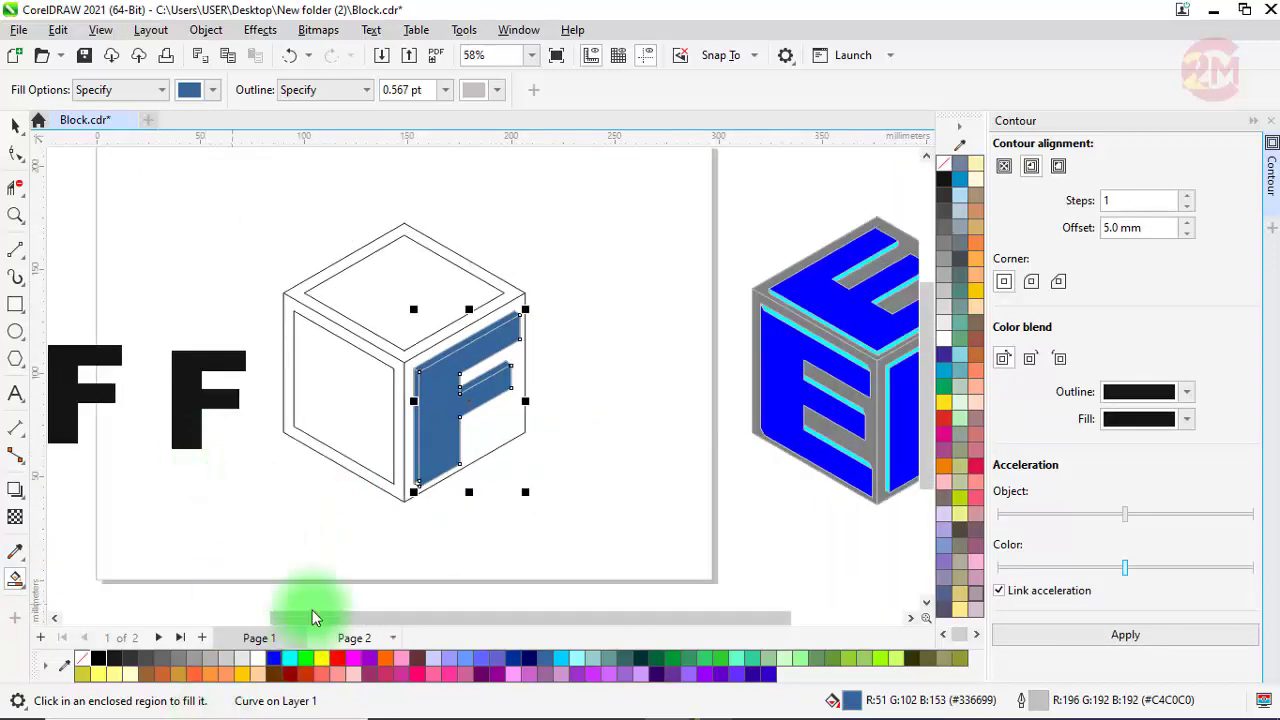
left_click(275, 658)
left_click(15, 125)
left_click(351, 545)
left_click(417, 470)
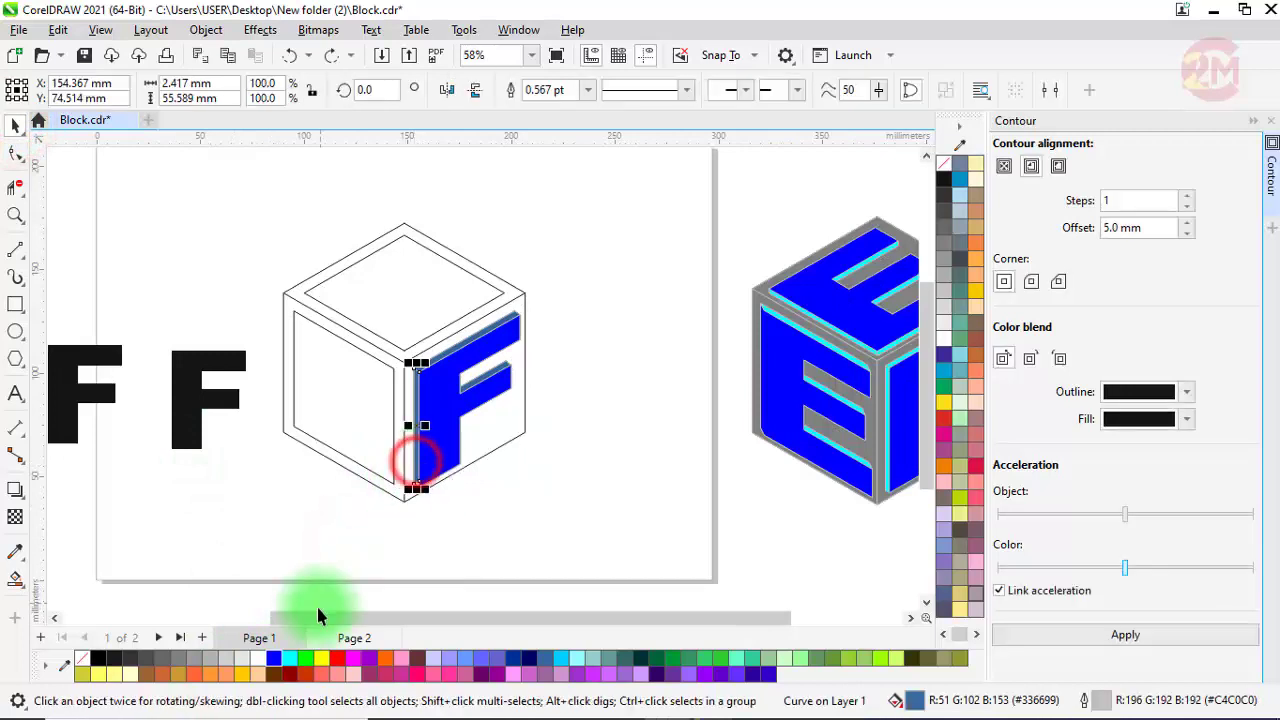
left_click(289, 658)
left_click(455, 357)
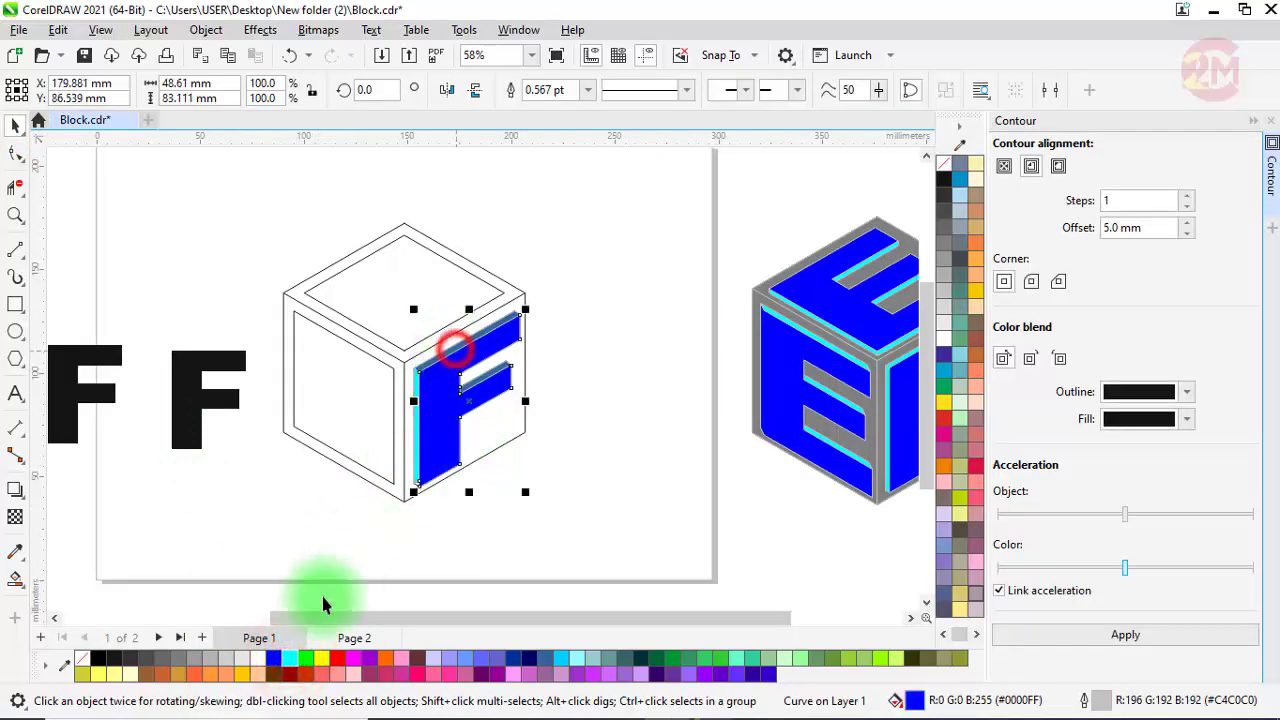
left_click(289, 657)
key("ctrl+z")
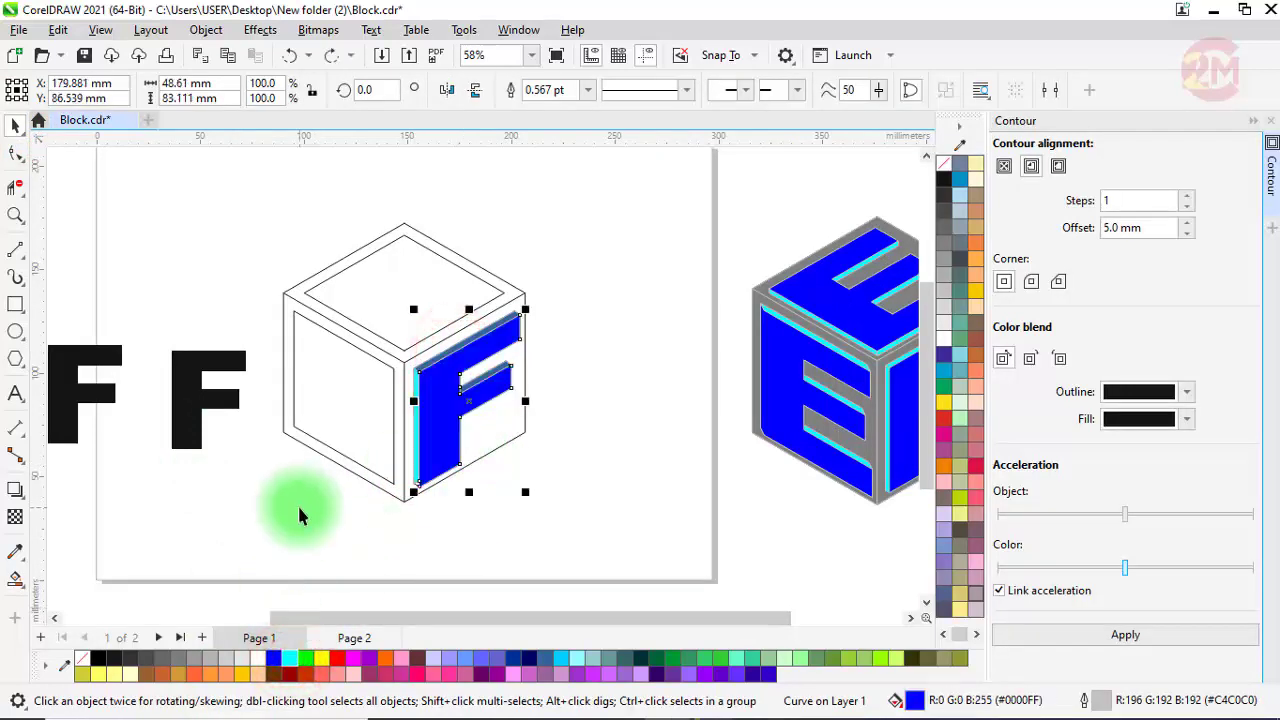
left_click(450, 355)
left_click(225, 615)
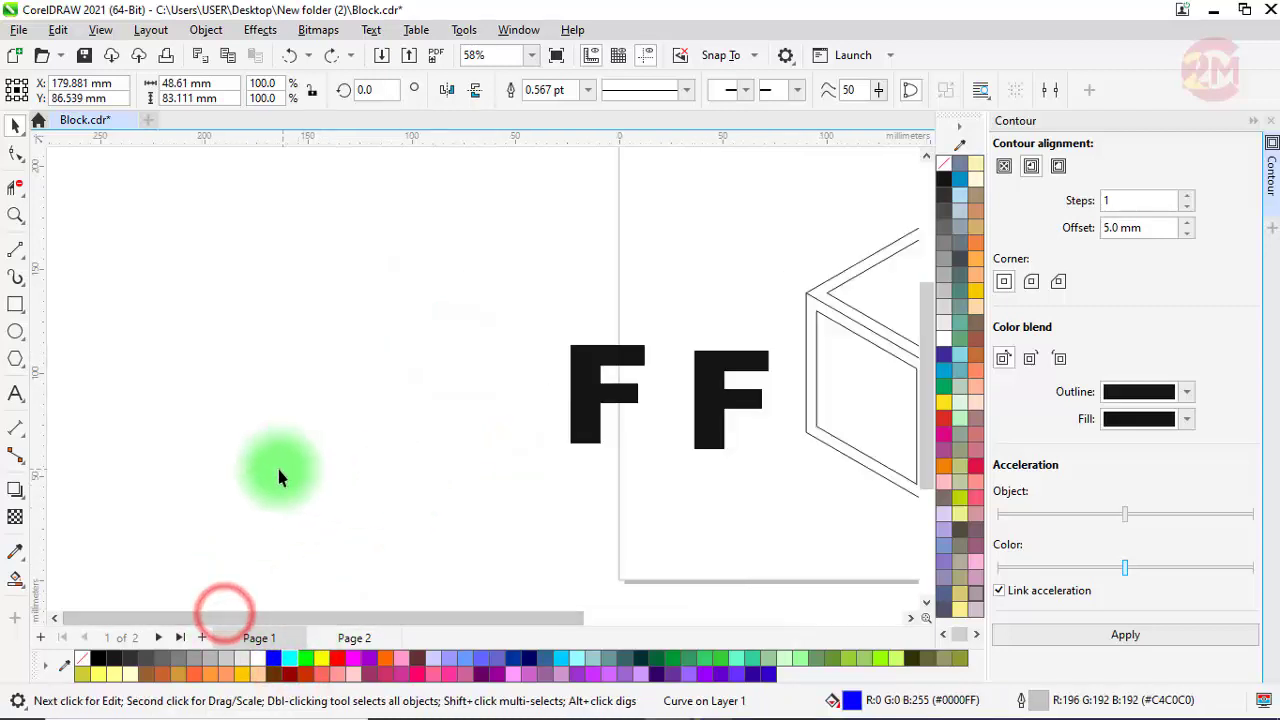
scroll(191, 473, "down", 2)
scroll(530, 490, "up", 1)
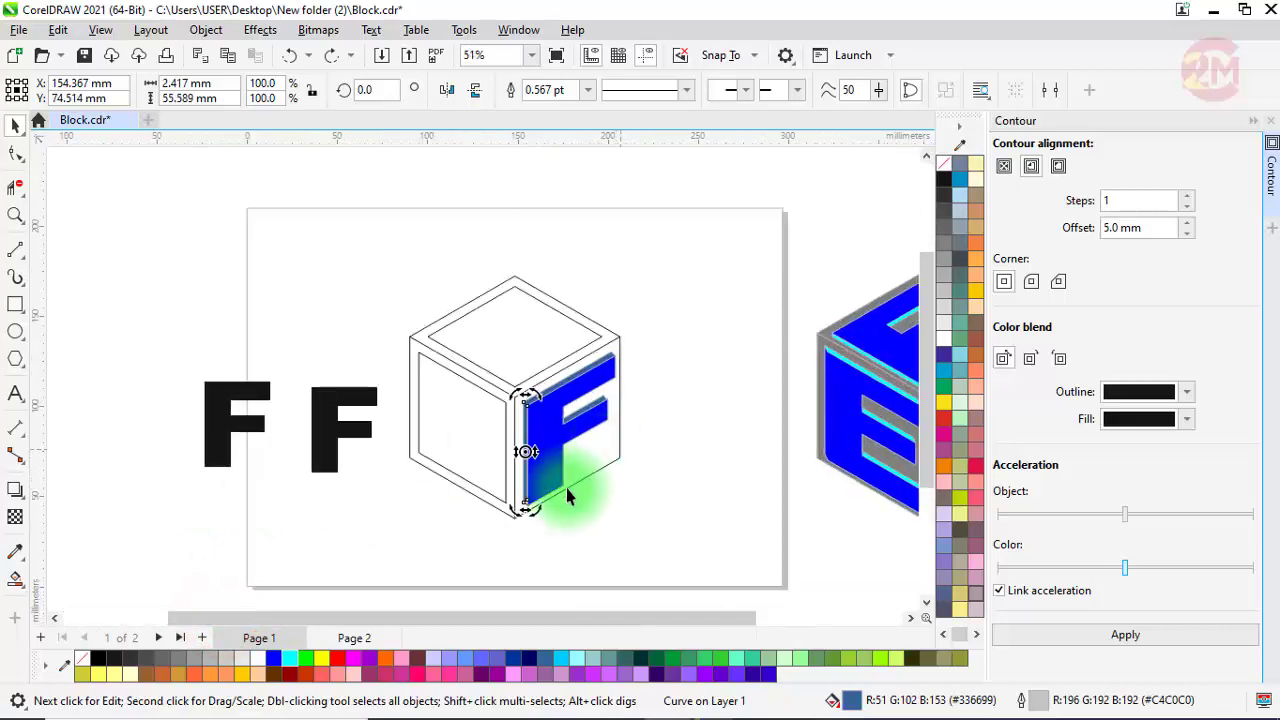
Colour the F's stem side, middle-arm top and upper-arm top cyan (#00FFFF)
scroll(590, 497, "up", 2)
left_click(757, 523)
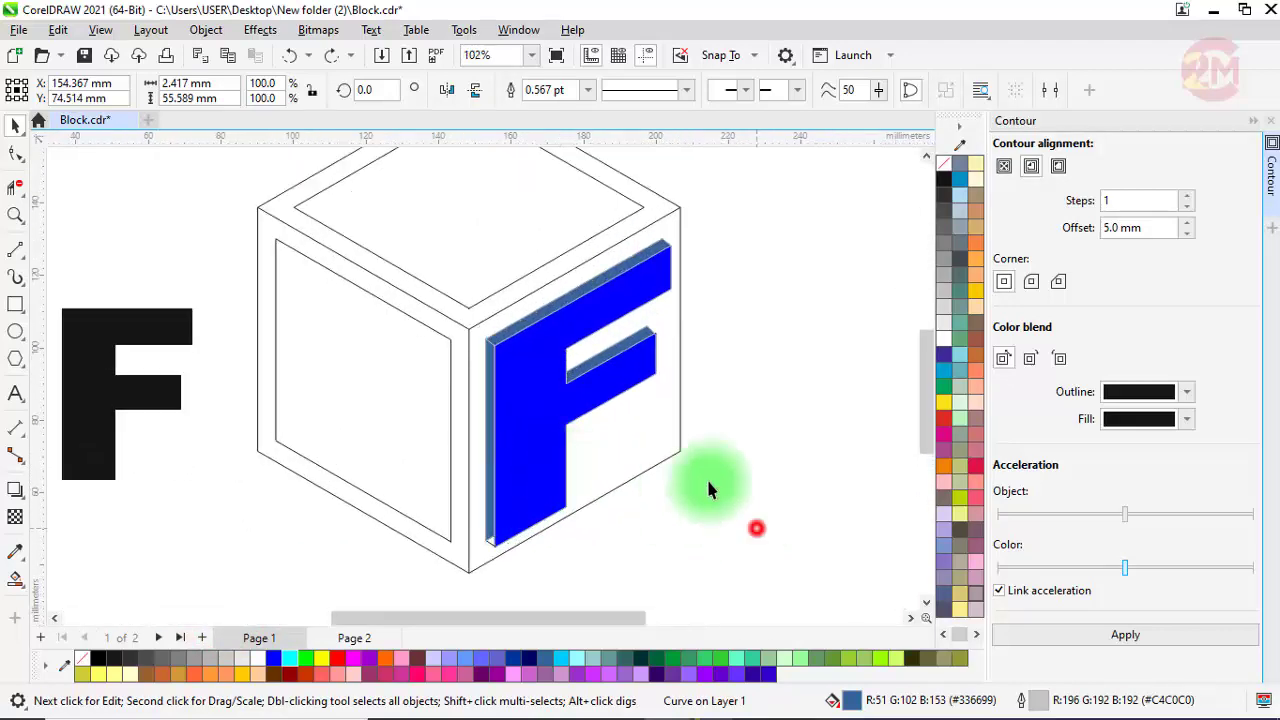
left_click(491, 370)
left_click(291, 660)
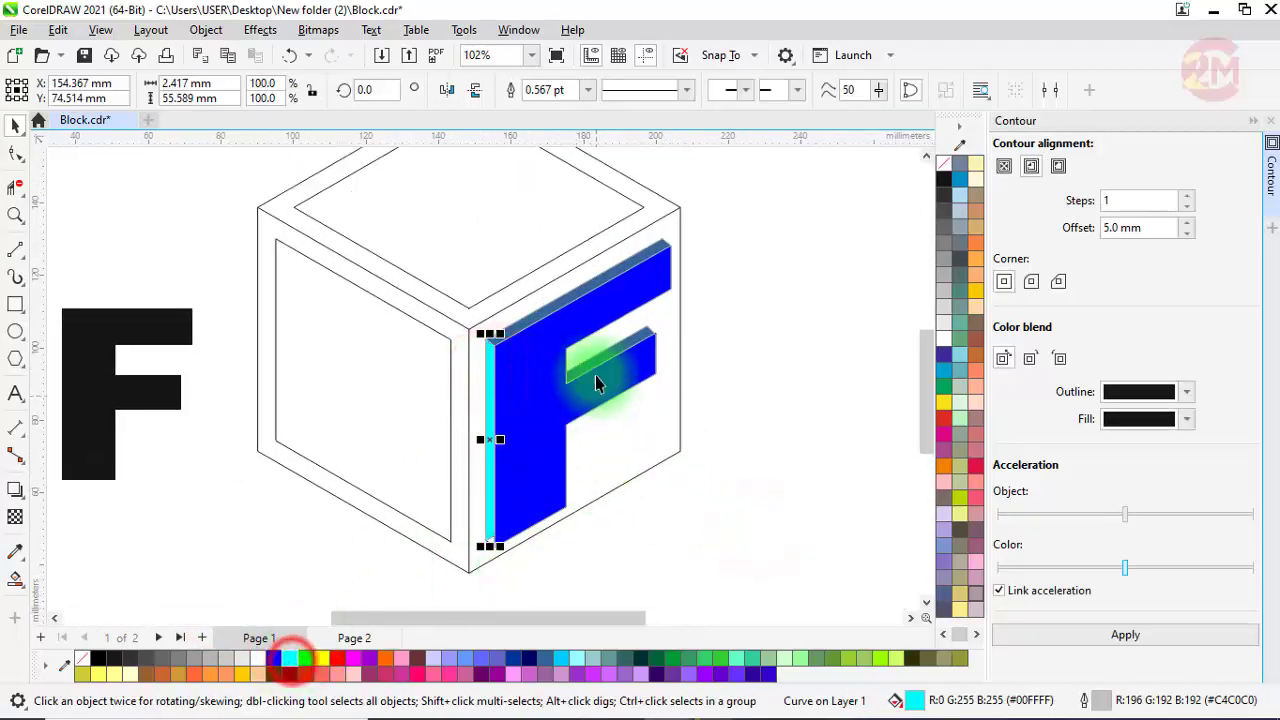
left_click(594, 370)
left_click(291, 658)
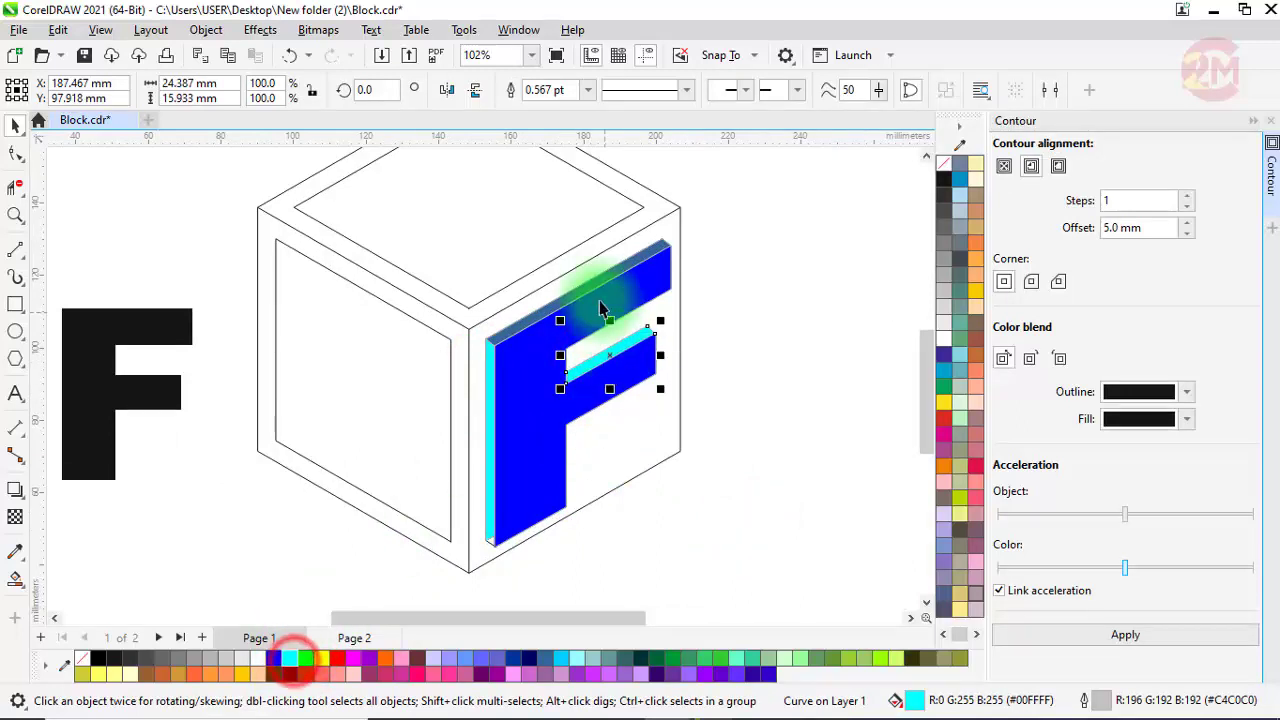
left_click(291, 658)
scroll(366, 448, "down", 5)
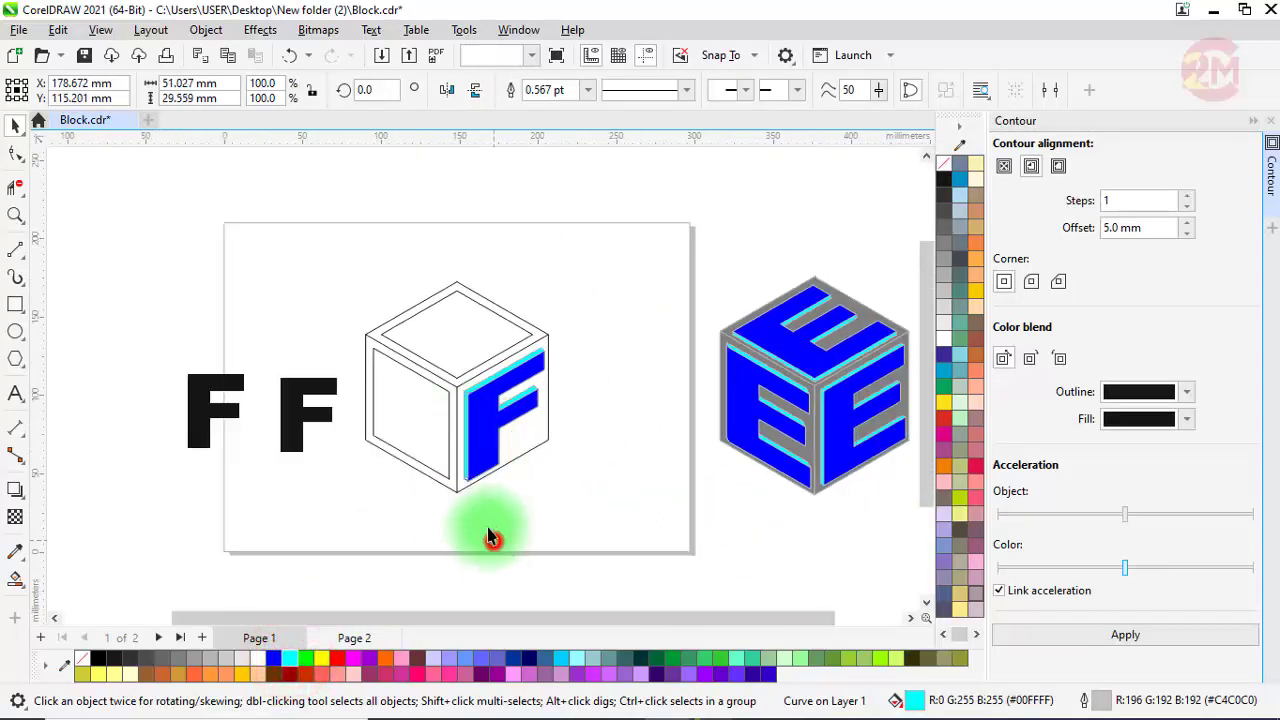
left_click(490, 537)
Move one of the flat black F letters onto the top face of the cube
scroll(420, 463, "up", 1)
scroll(309, 366, "down", 1)
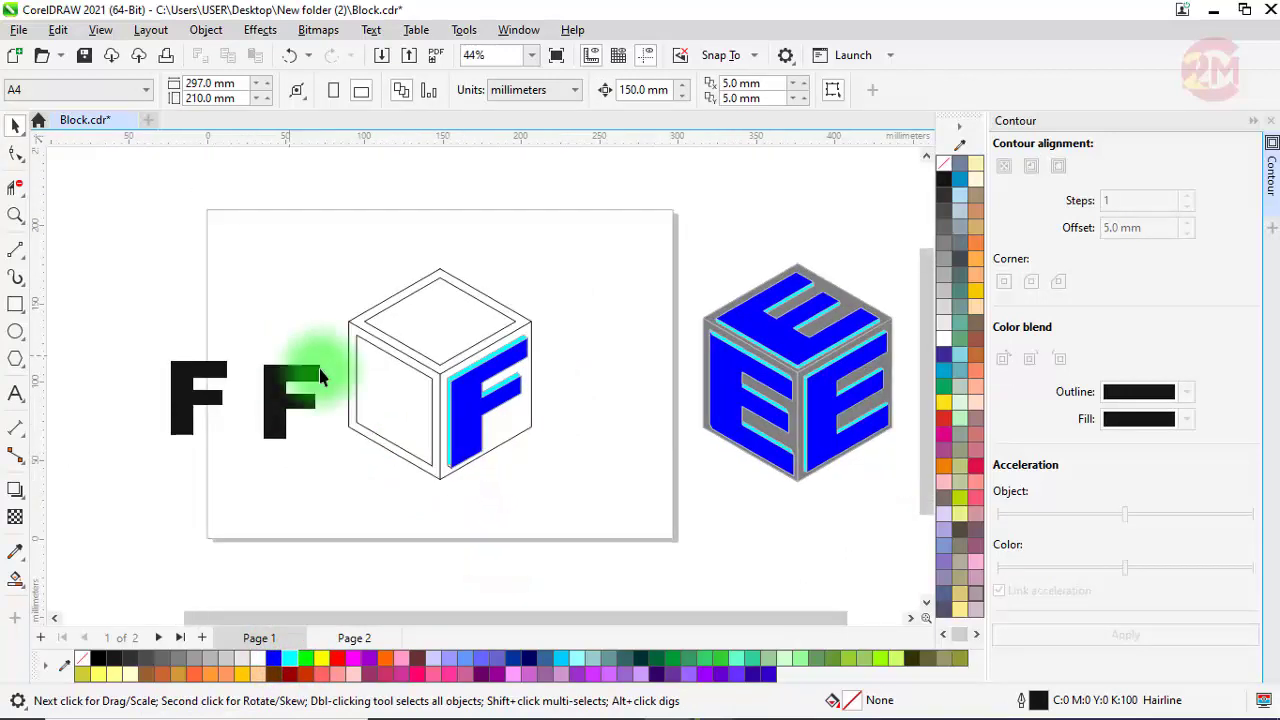
scroll(371, 371, "up", 1)
left_click(266, 408)
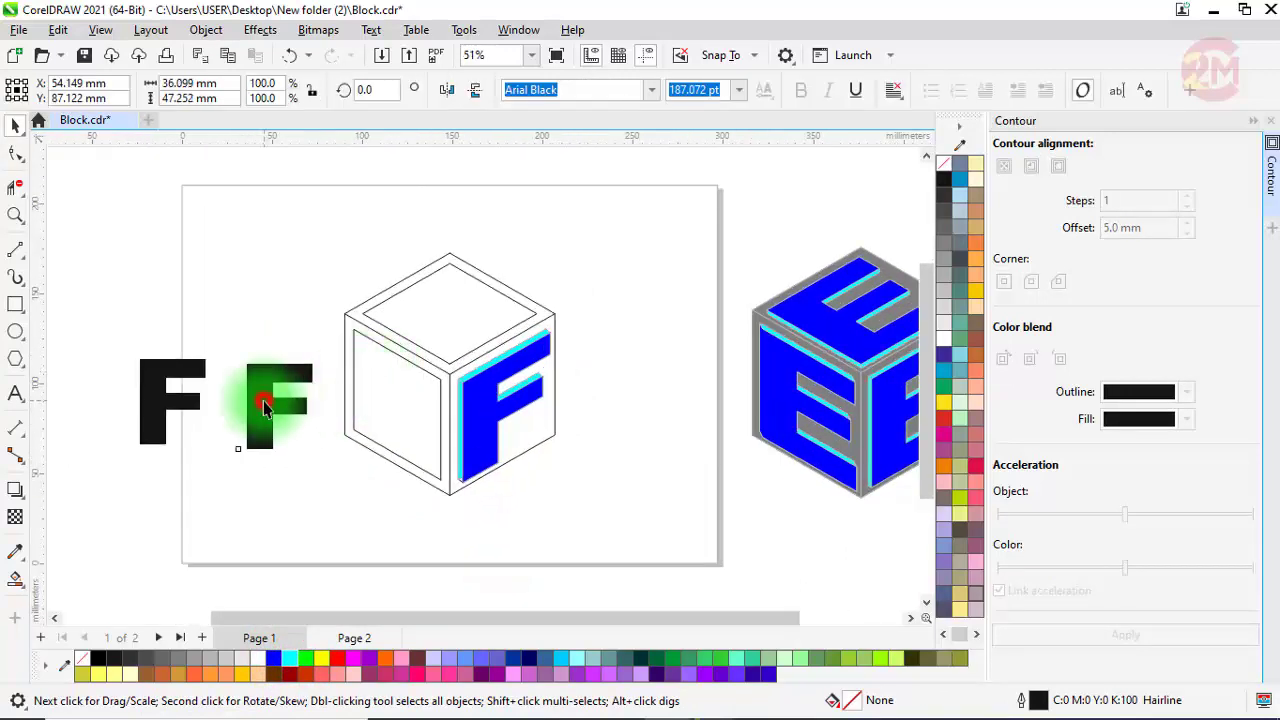
left_click(16, 126)
left_click_drag(270, 410, 446, 324)
scroll(460, 270, "up", 4)
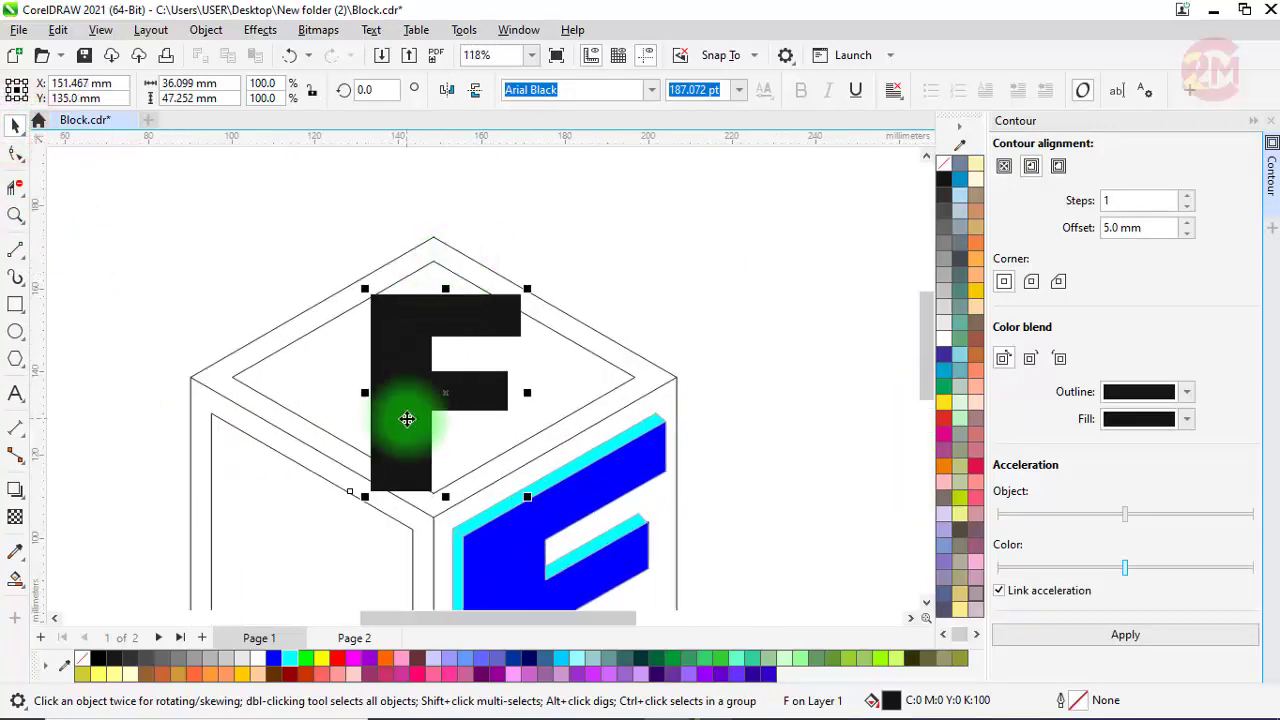
left_click_drag(403, 416, 437, 400)
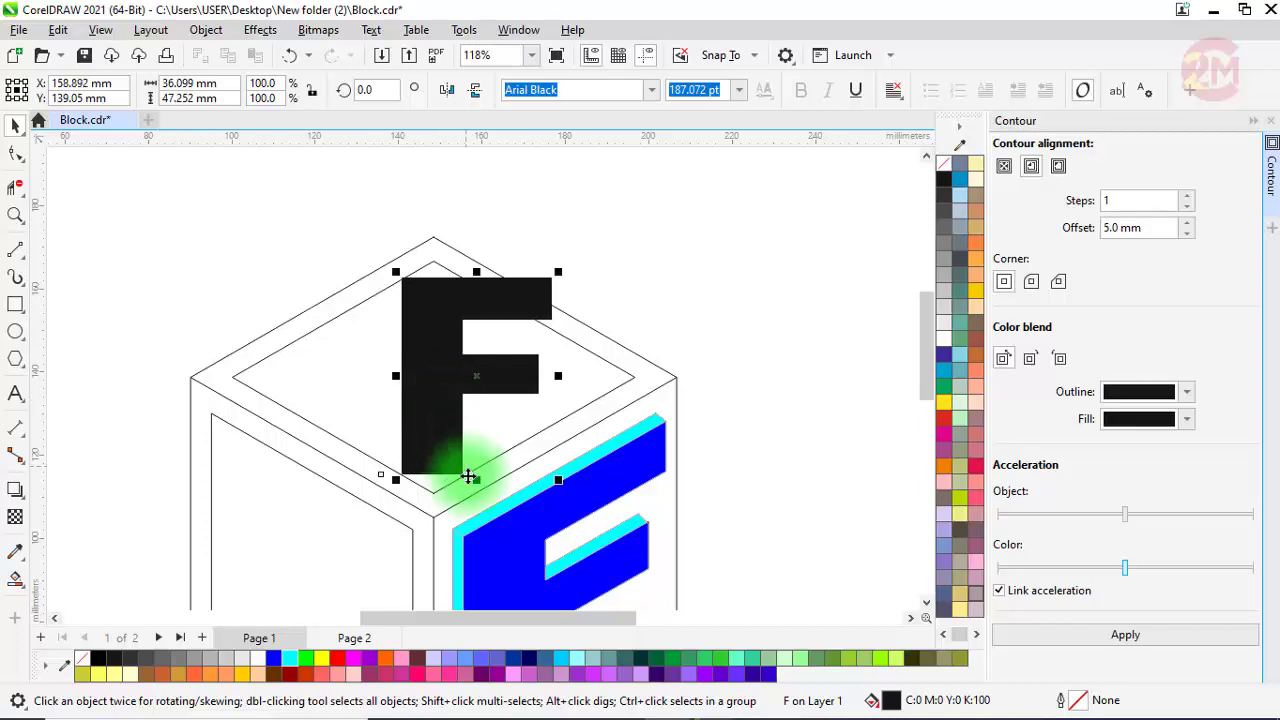
scroll(469, 471, "down", 2)
scroll(258, 350, "down", 1)
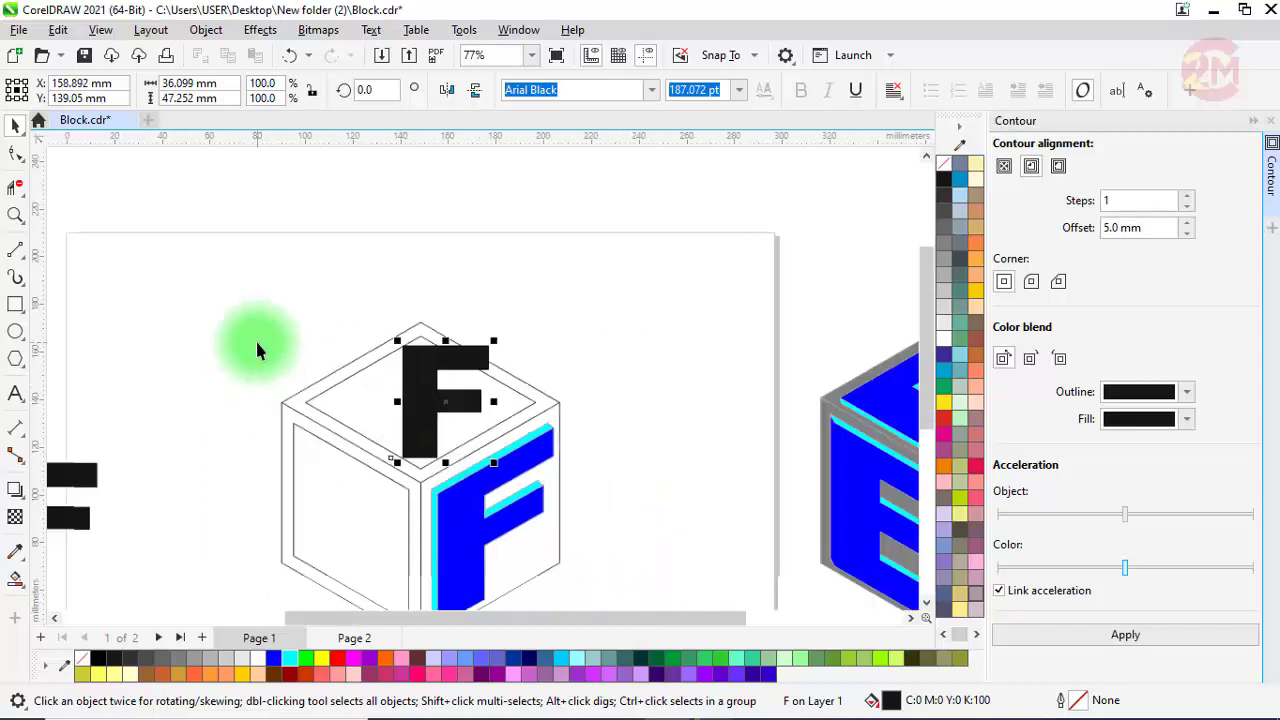
Add perspective to the black F and fit its four corners to the inner diamond of the top face
left_click(206, 29)
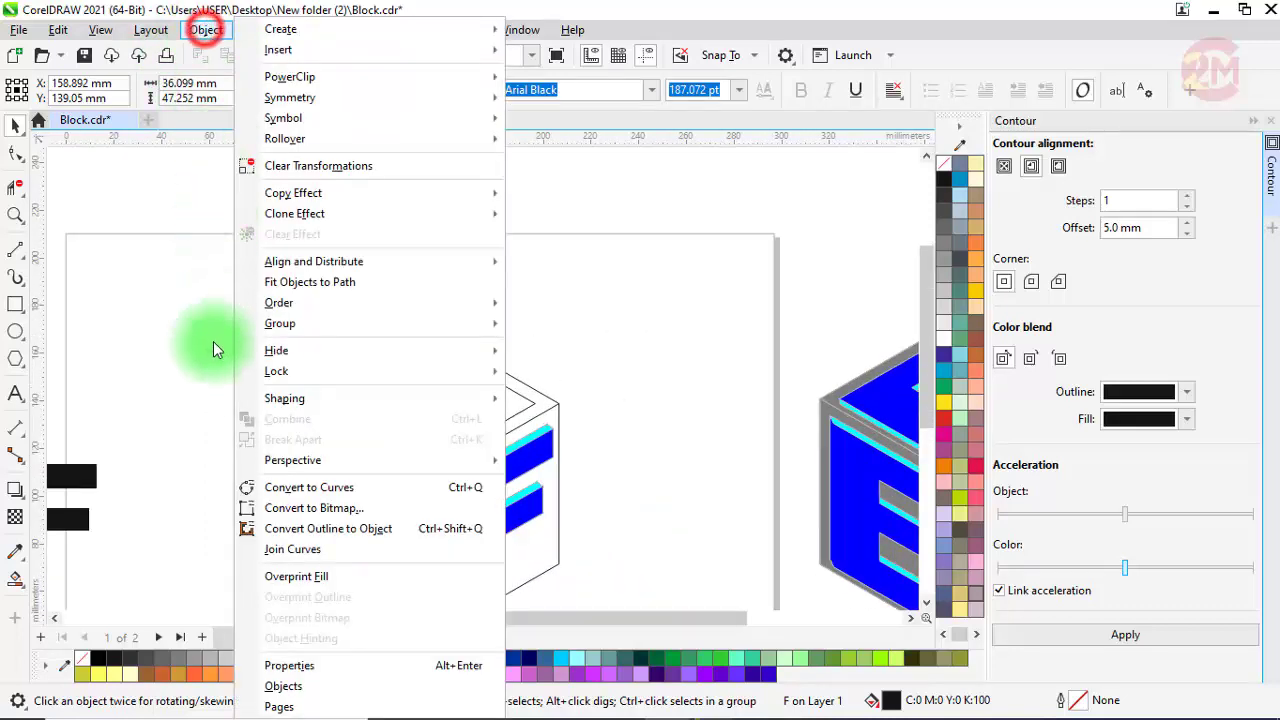
left_click(290, 460)
left_click(557, 463)
scroll(380, 375, "up", 3)
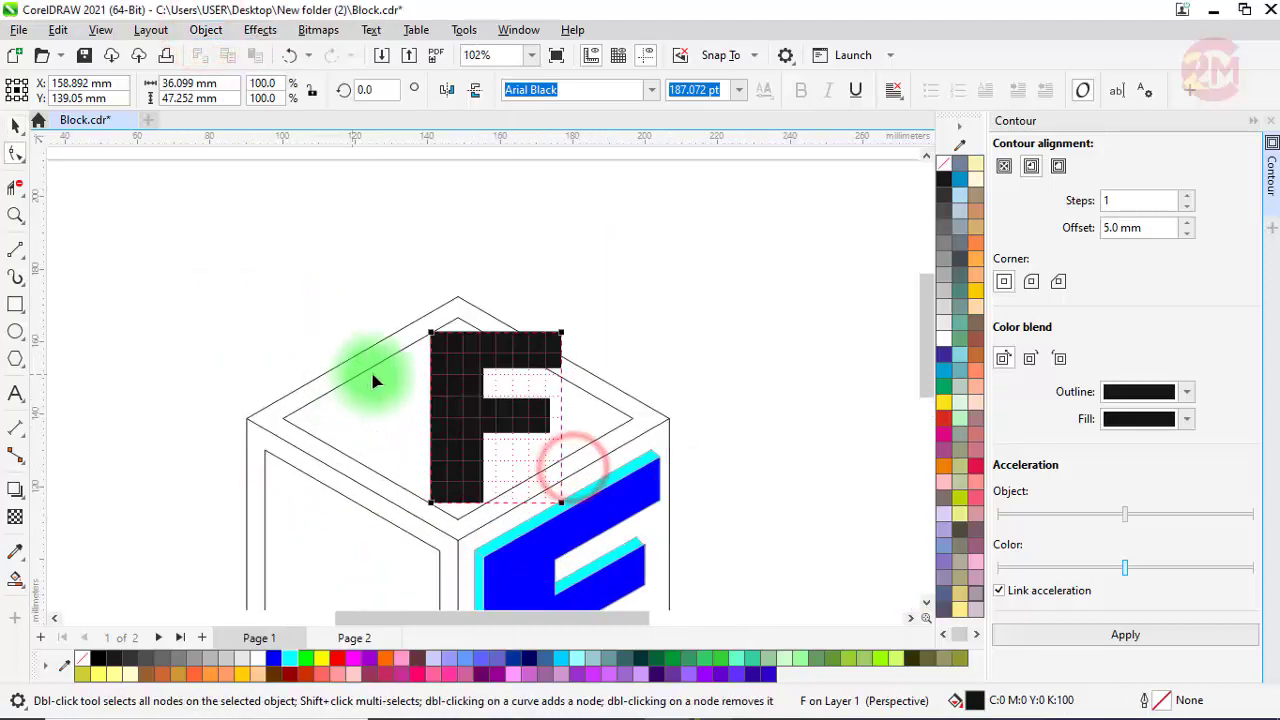
left_click_drag(424, 344, 284, 420)
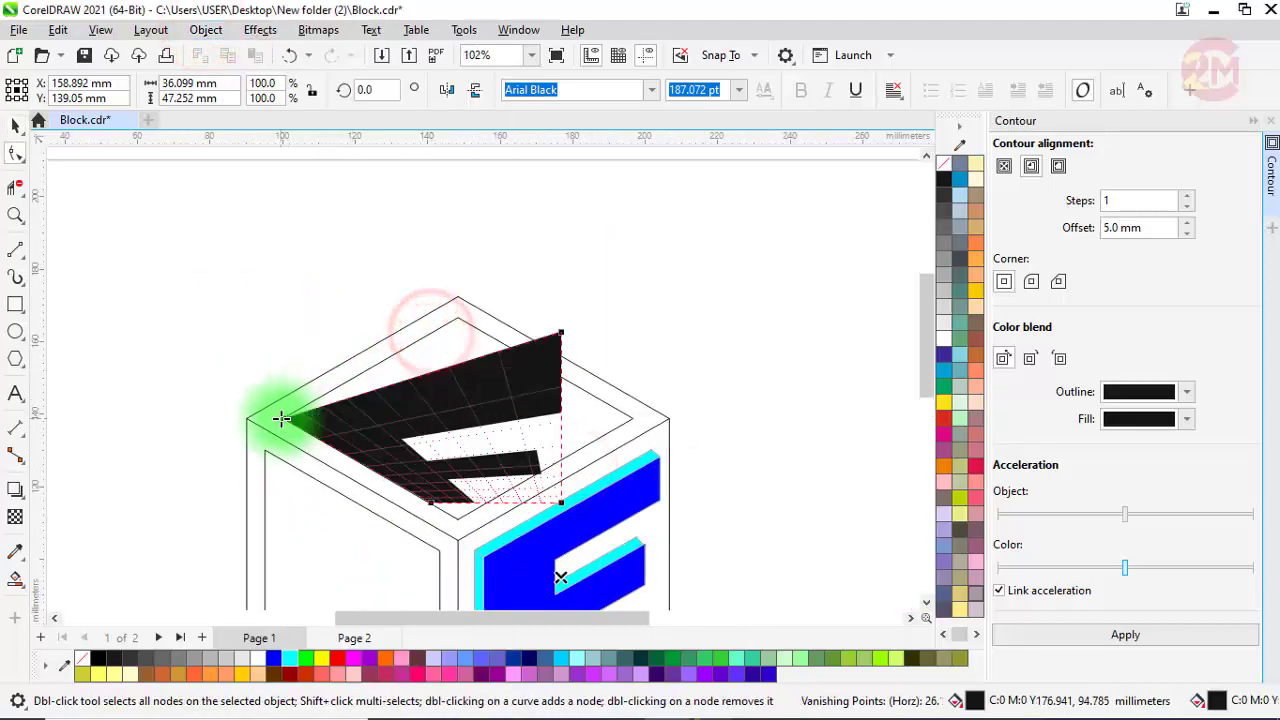
left_click_drag(560, 337, 458, 319)
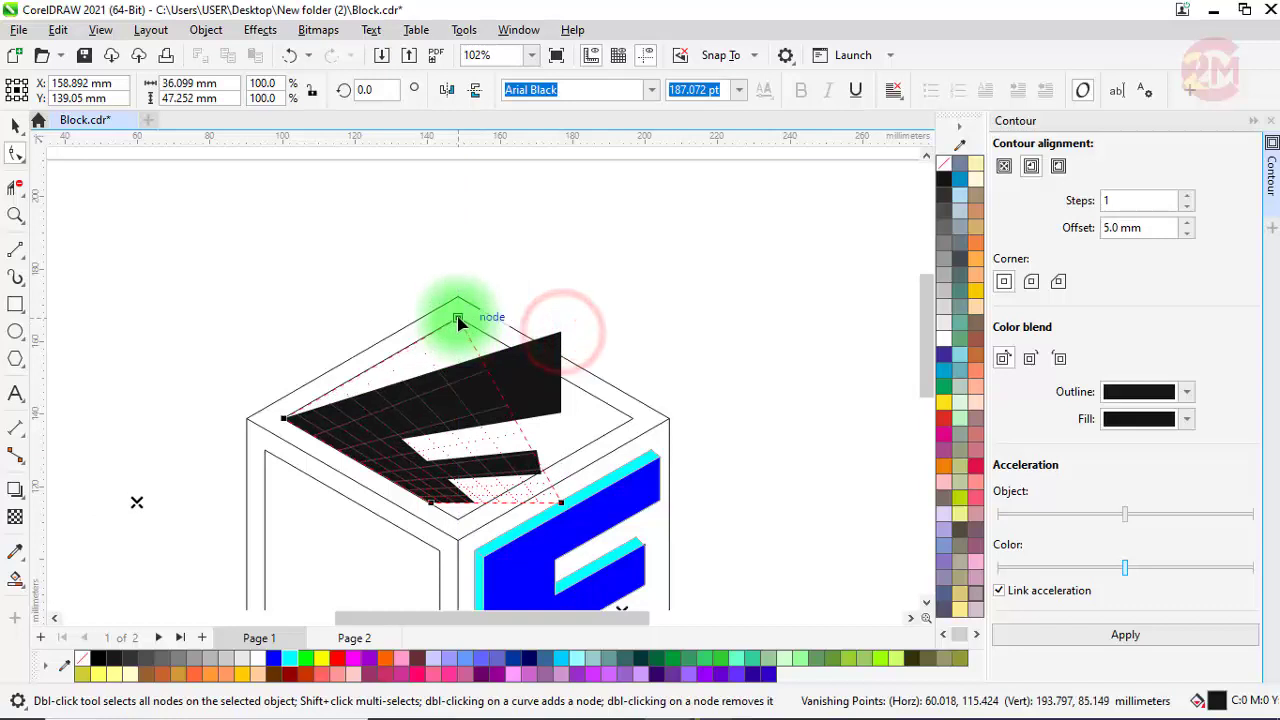
left_click_drag(561, 503, 633, 418)
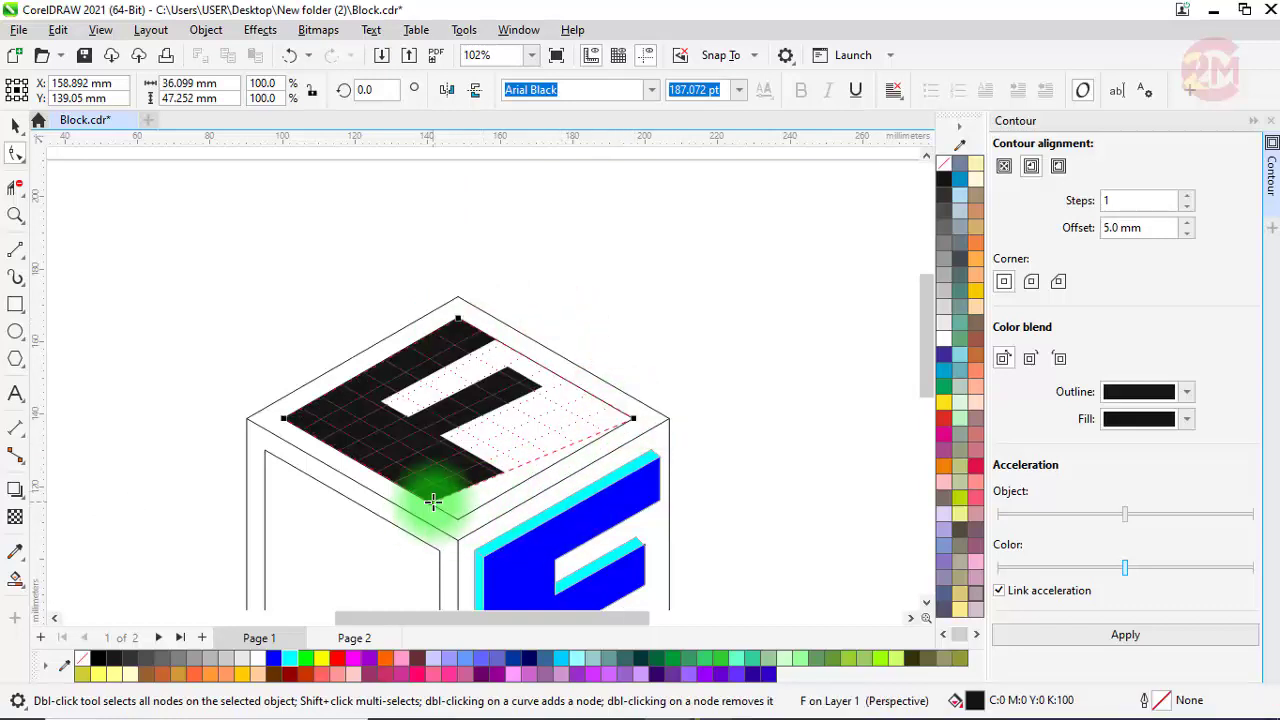
left_click_drag(430, 503, 445, 515)
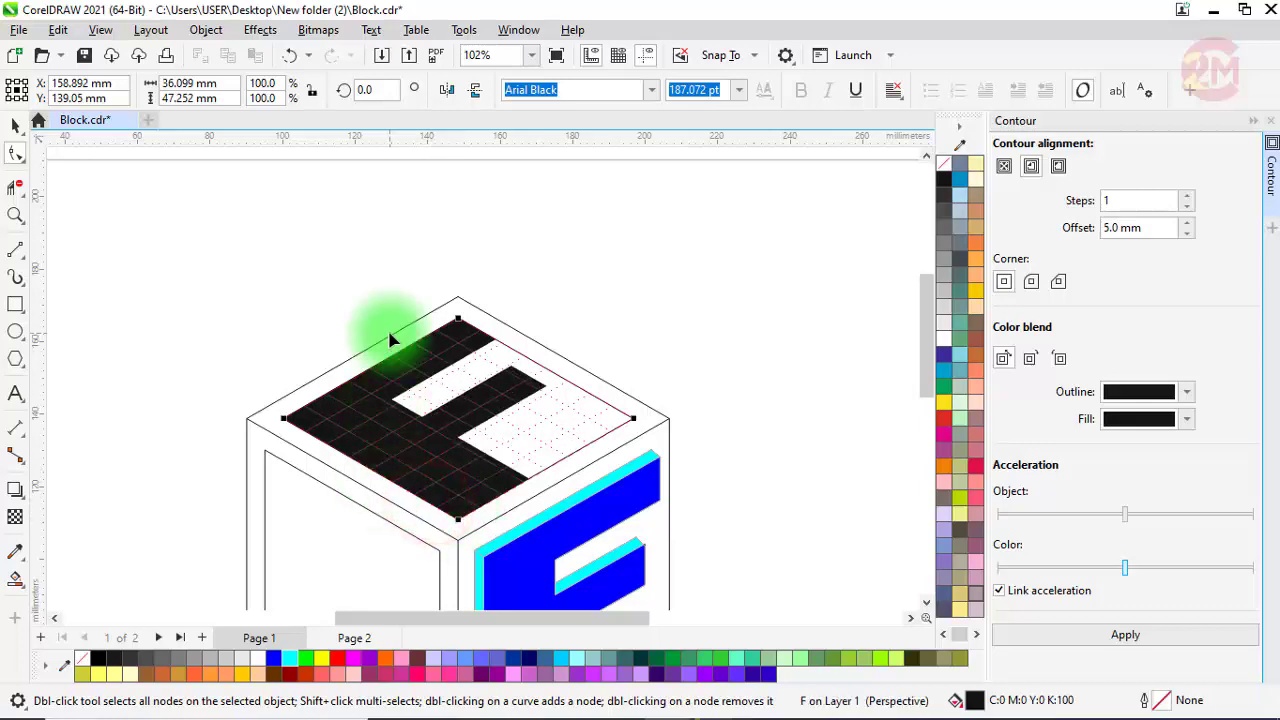
scroll(386, 337, "down", 2)
left_click(15, 125)
left_click(163, 297)
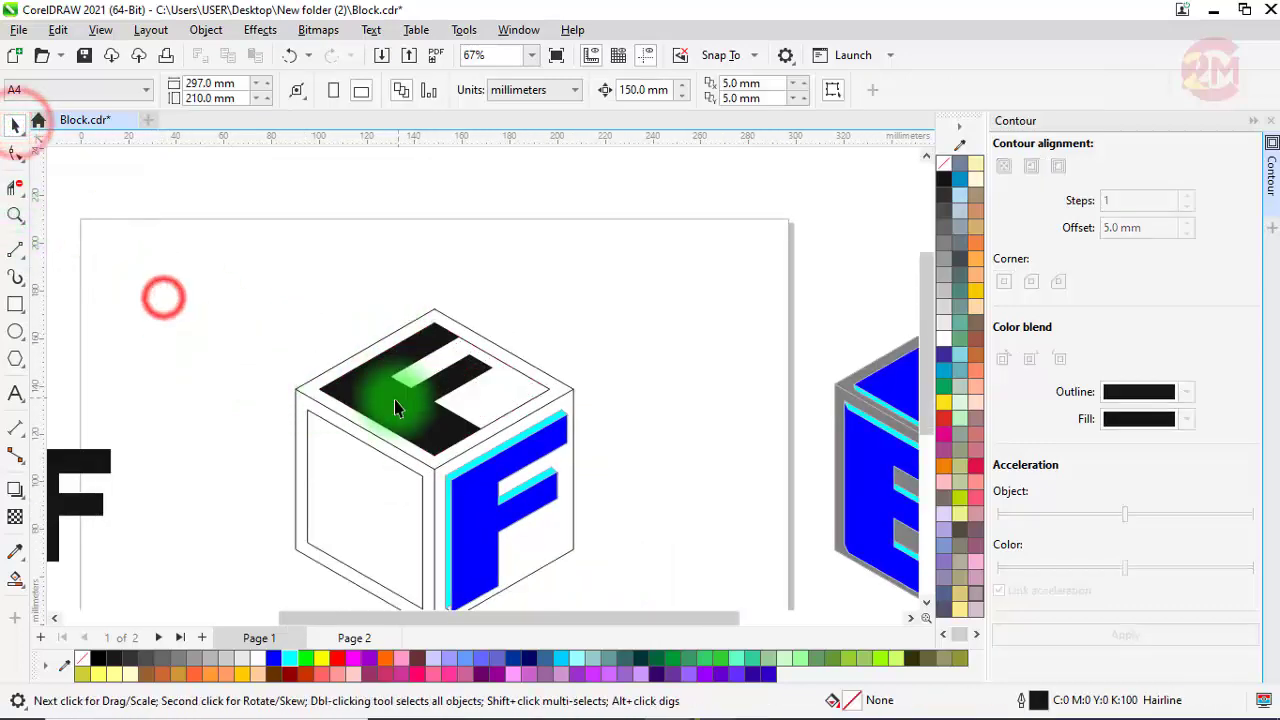
Move the perspective F aside, delete the top face's inner diamond outline, and return the F to the top face
left_click(390, 403)
scroll(596, 320, "down", 1)
key("ctrl+z")
left_click(344, 275)
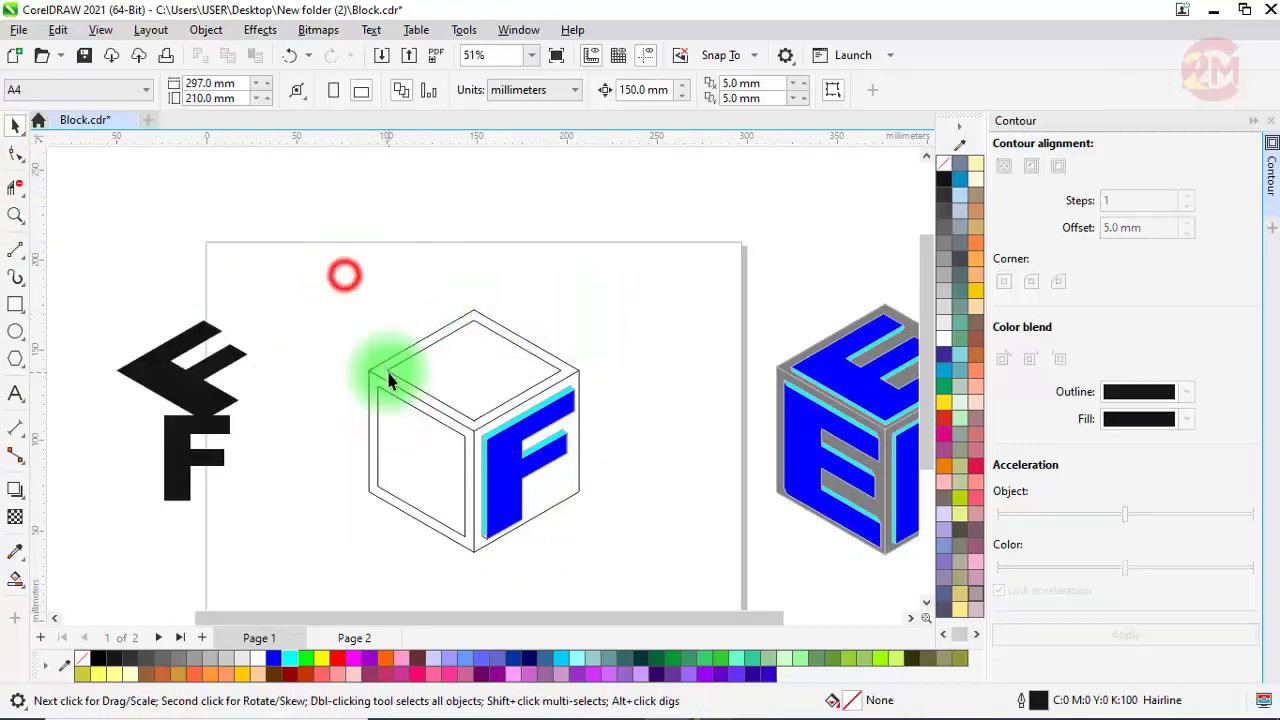
right_click(390, 374)
left_click(447, 288)
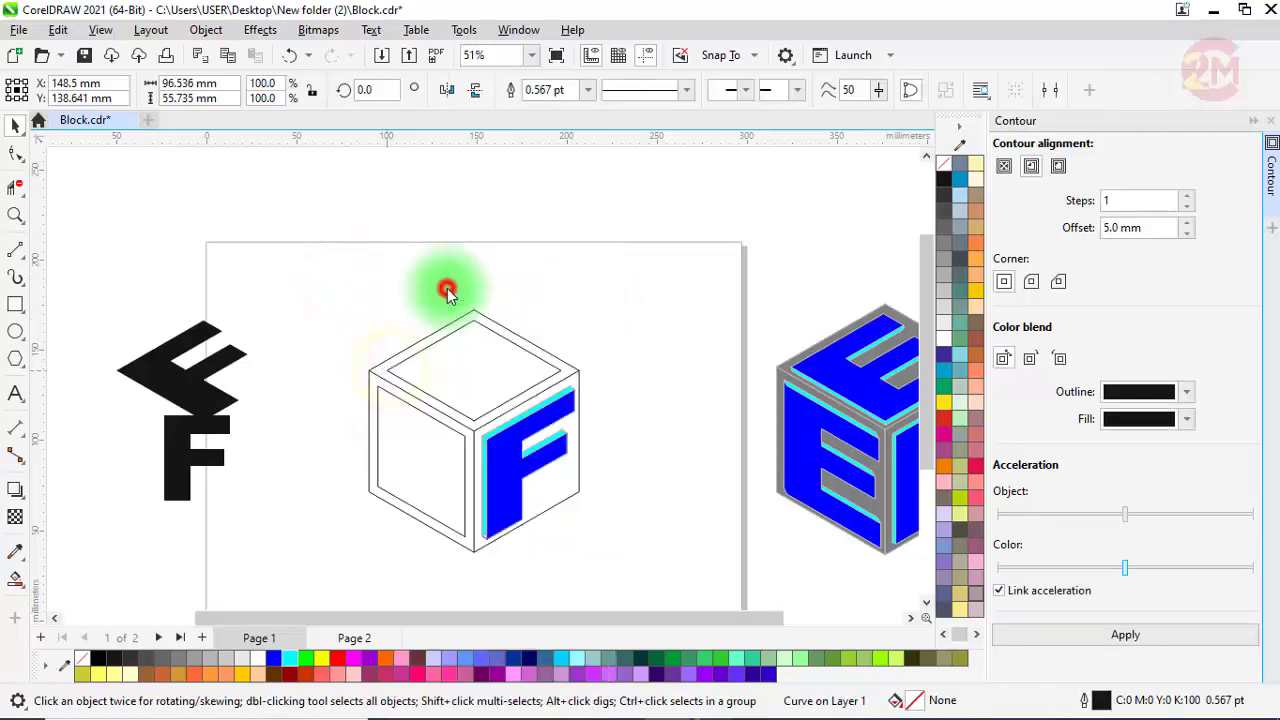
left_click(163, 376)
key("Right")
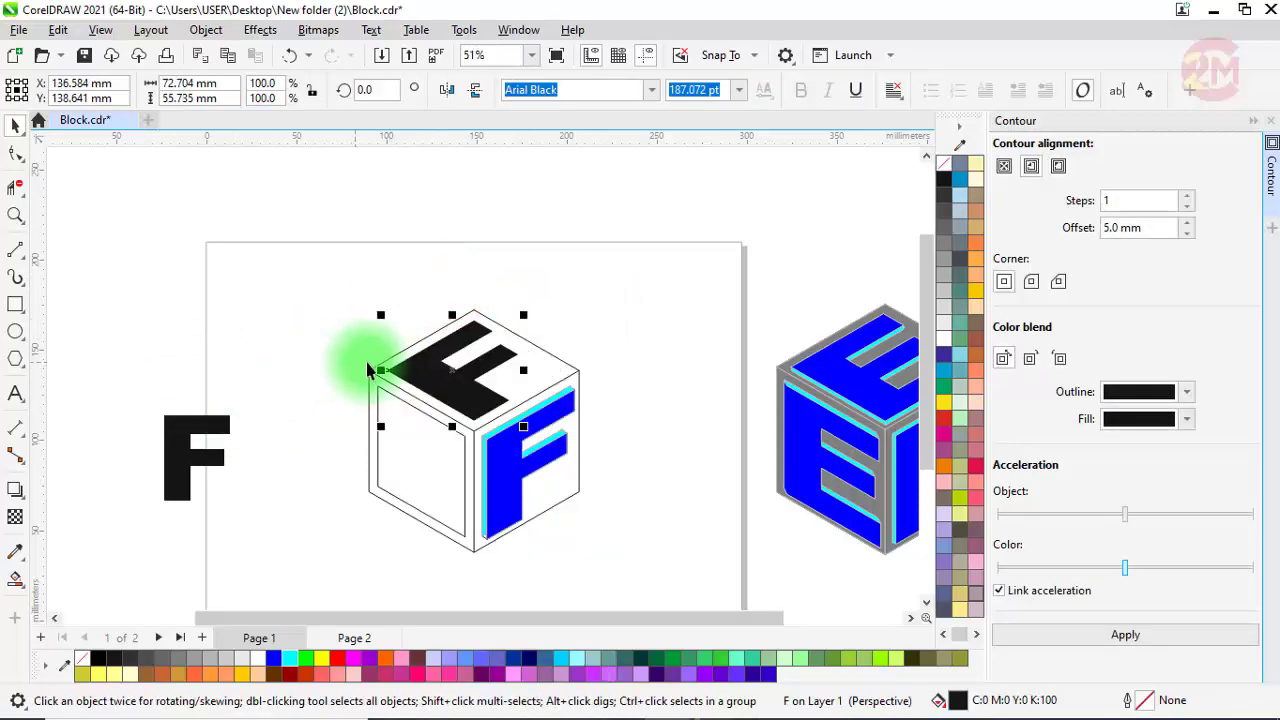
Convert the top-face F to curves and replace its fill with a black outline
left_click(205, 29)
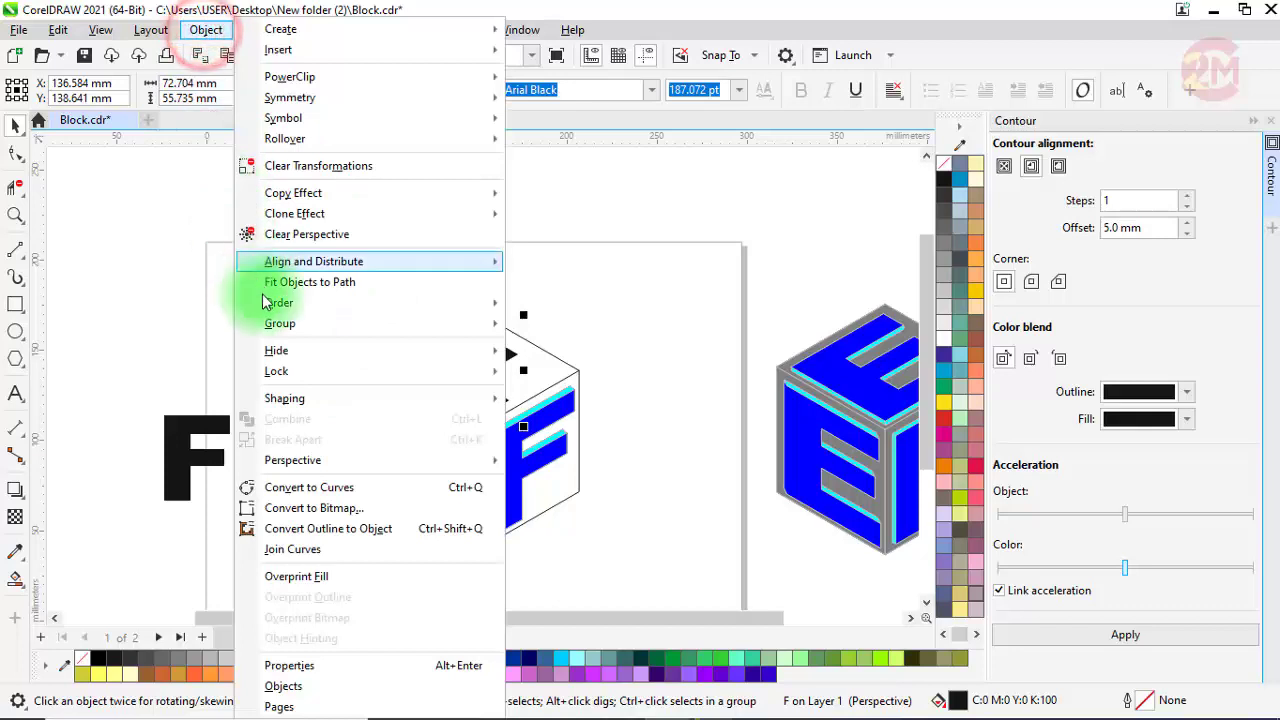
left_click(314, 487)
scroll(455, 365, "up", 3)
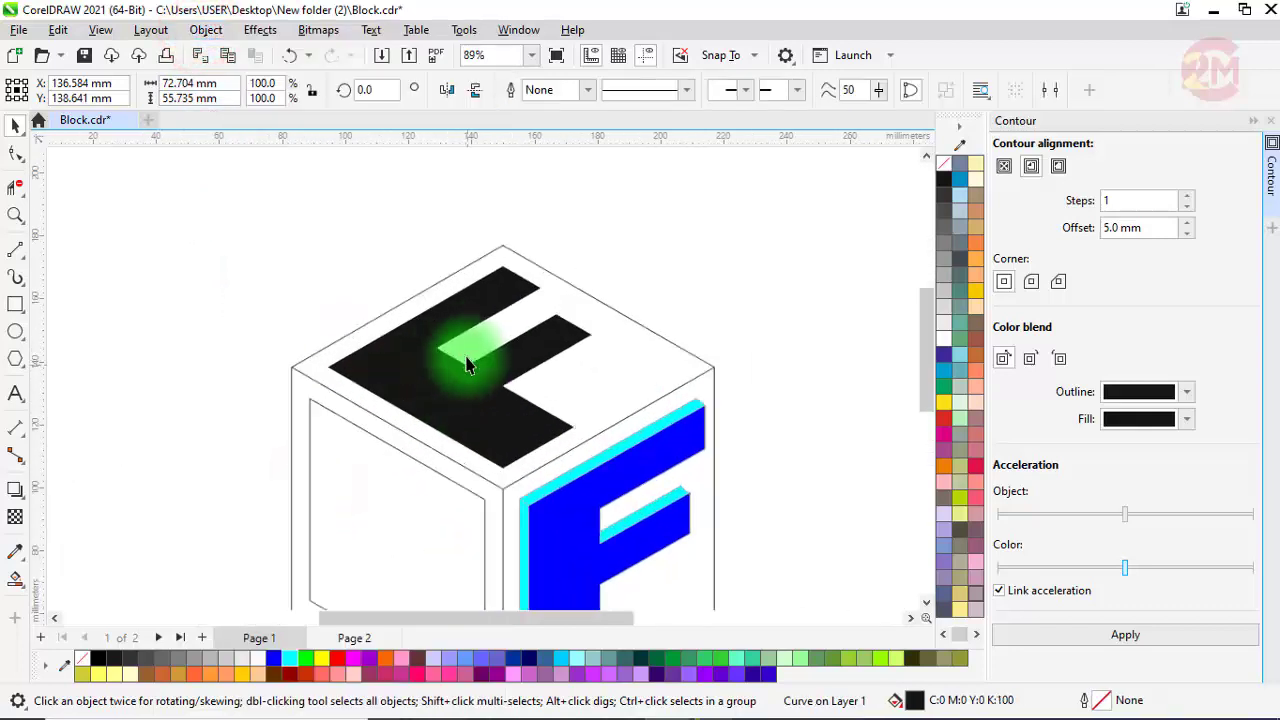
left_click(84, 664)
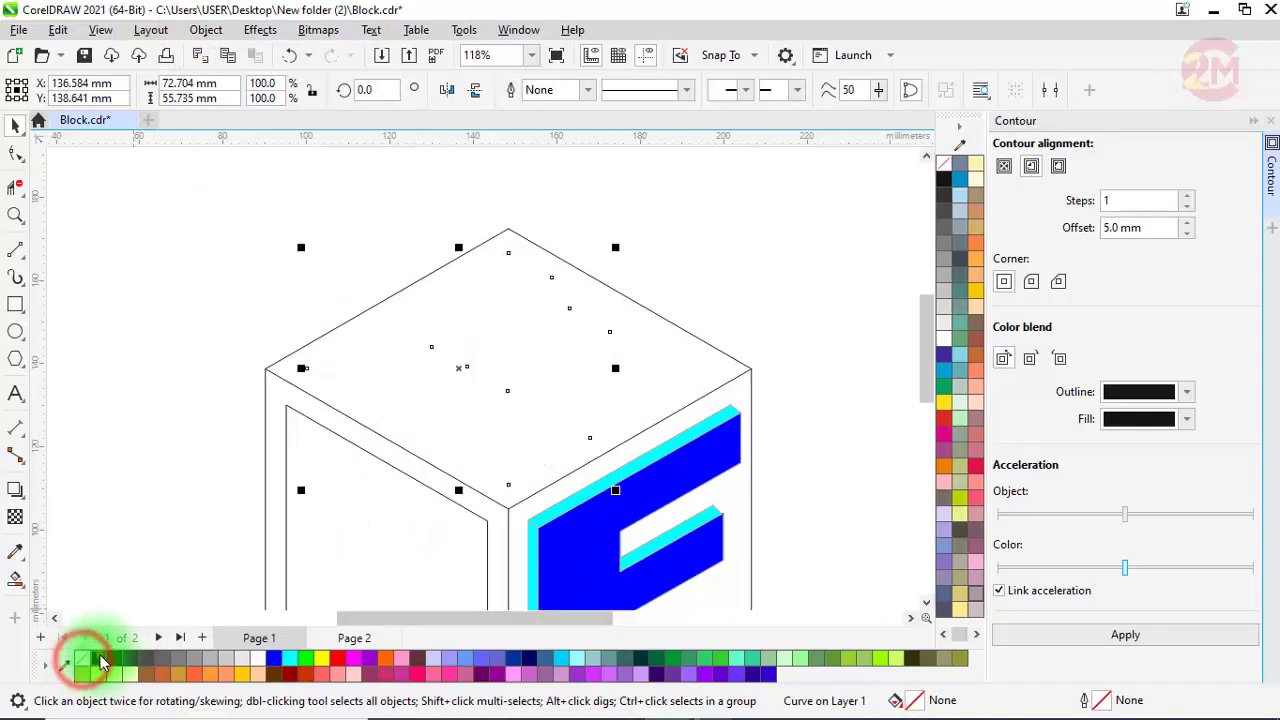
right_click(100, 662)
Duplicate the top-face F outline with an offset of about 0.2 mm left and 2 mm down
scroll(380, 386, "up", 3)
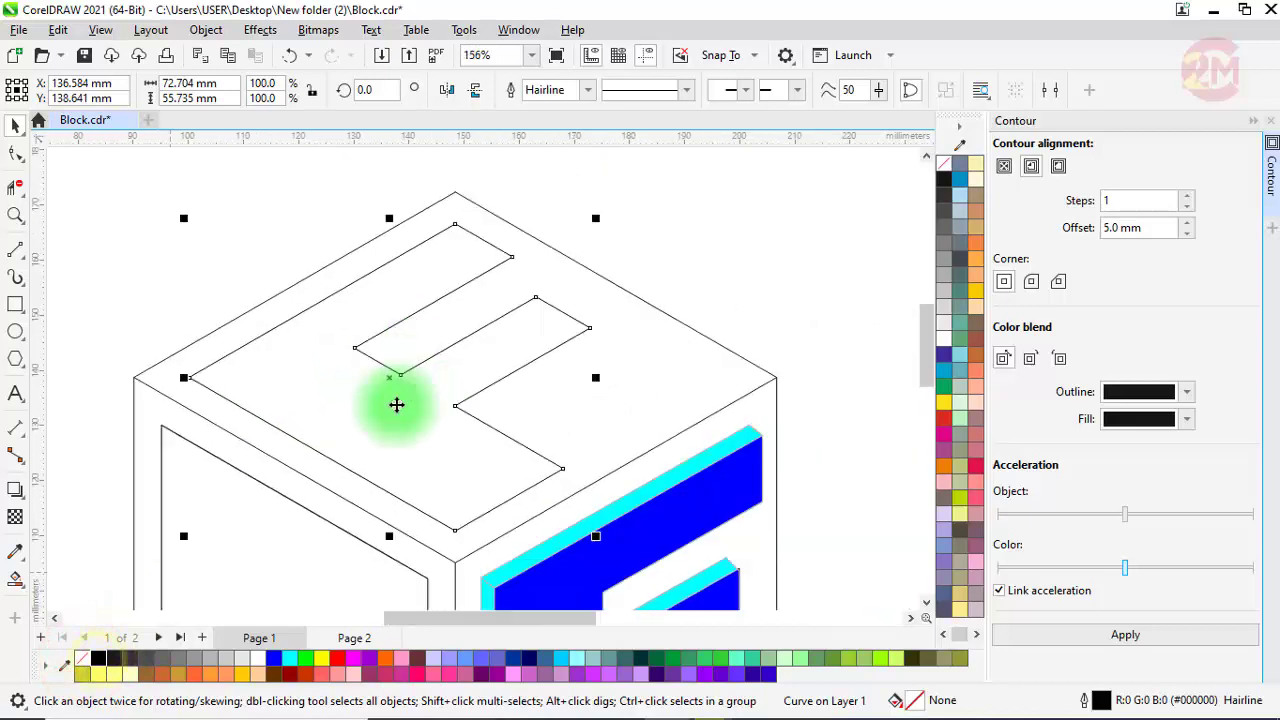
scroll(381, 393, "up", 1)
left_click_drag(395, 376, 392, 394)
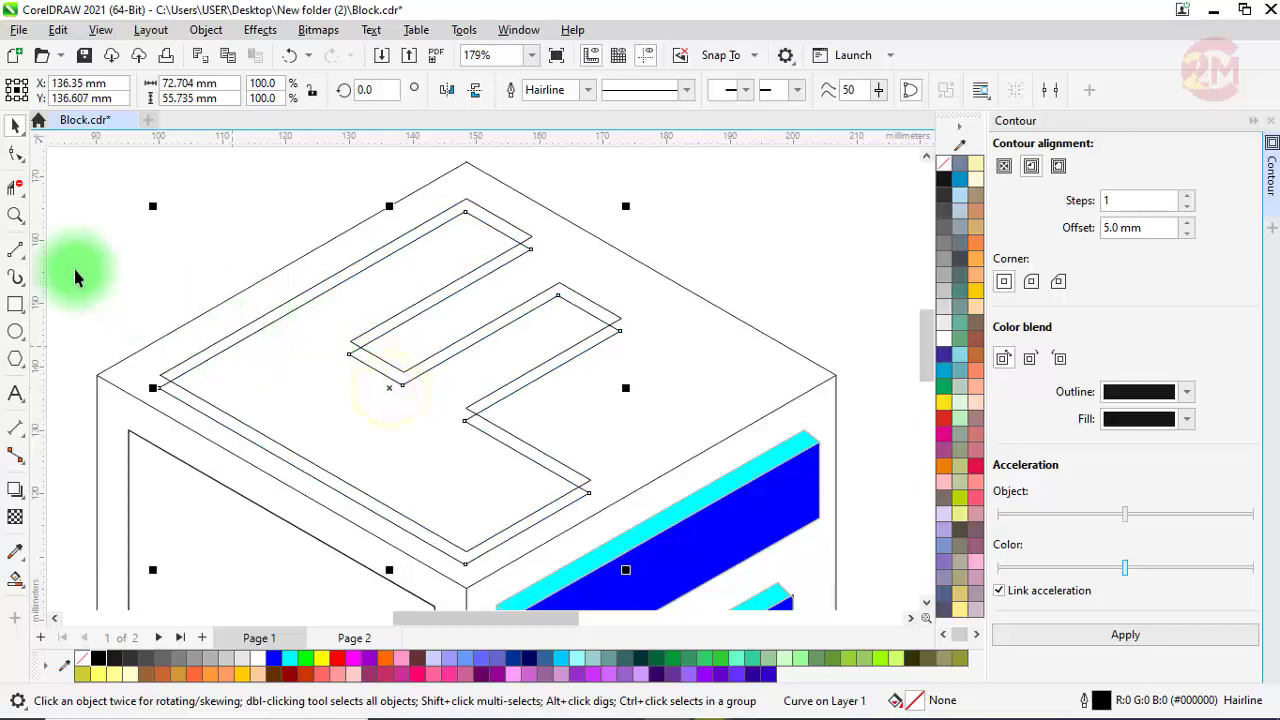
Draw a line about 2 mm long joining the two top-face F outlines at their leftmost corner, and close the Contour settings
left_click(16, 250)
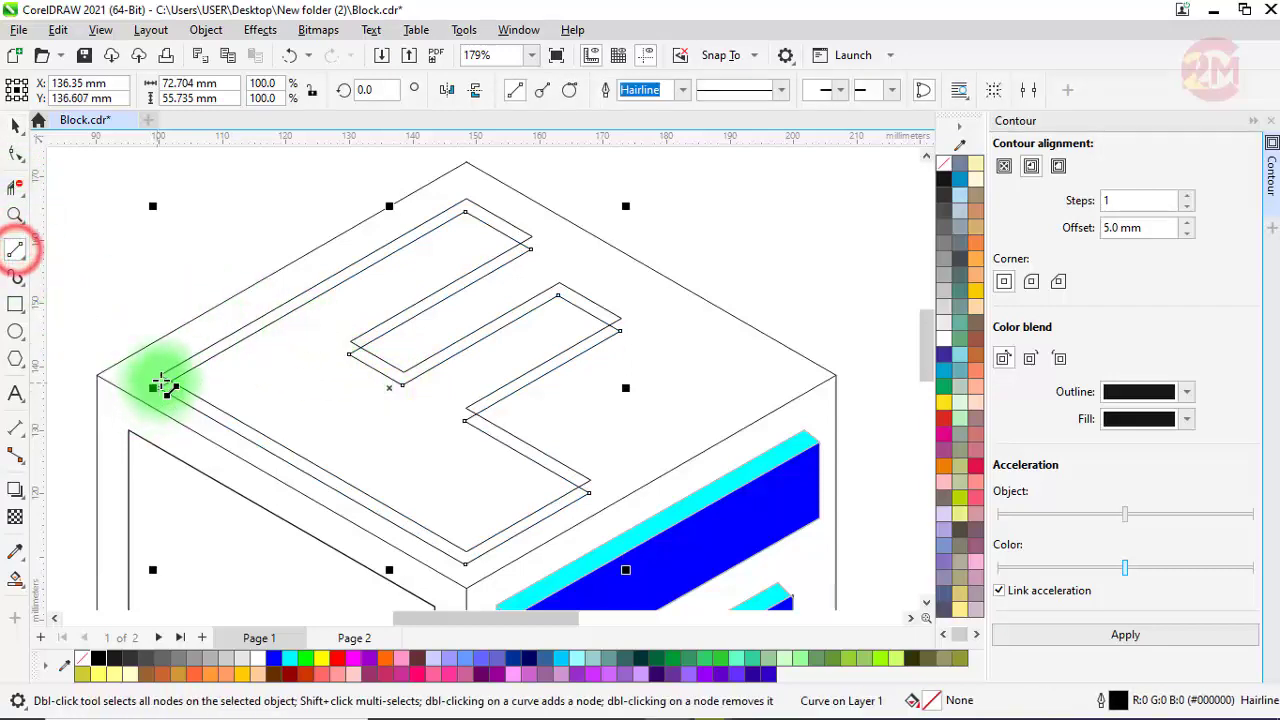
scroll(160, 384, "up", 3)
left_click_drag(177, 346, 163, 466)
scroll(115, 352, "down", 4)
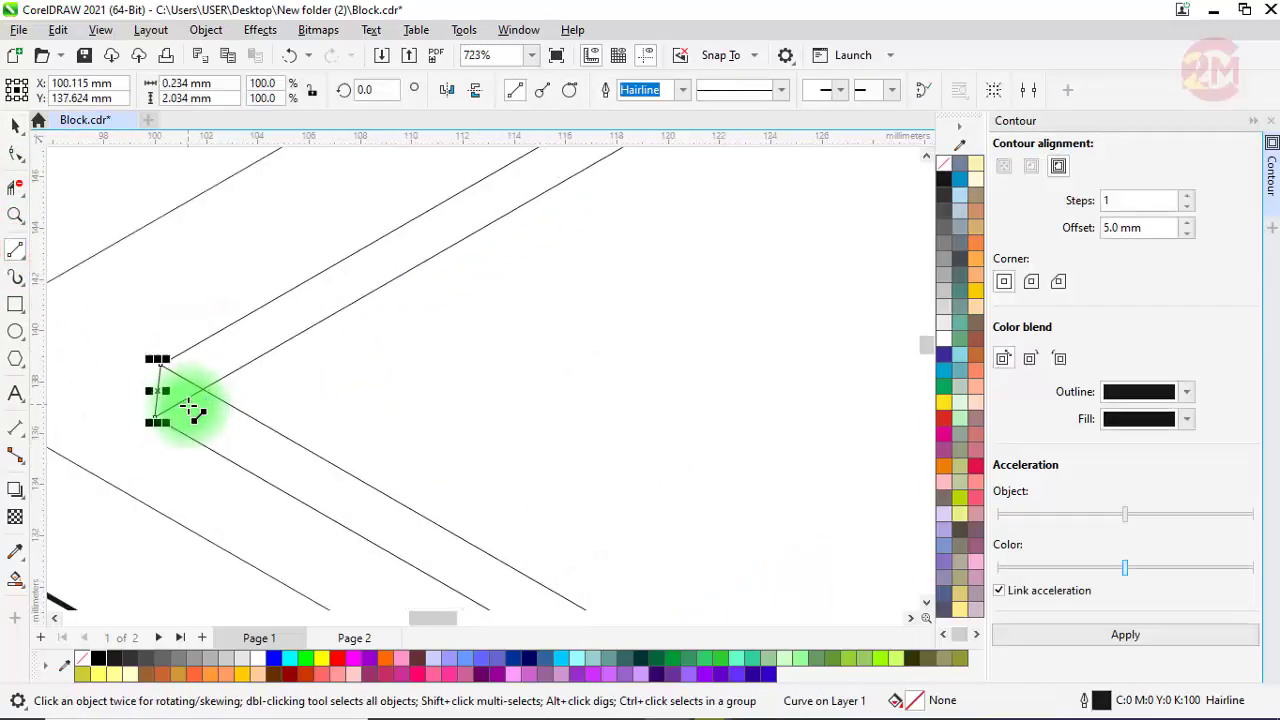
scroll(232, 373, "down", 1)
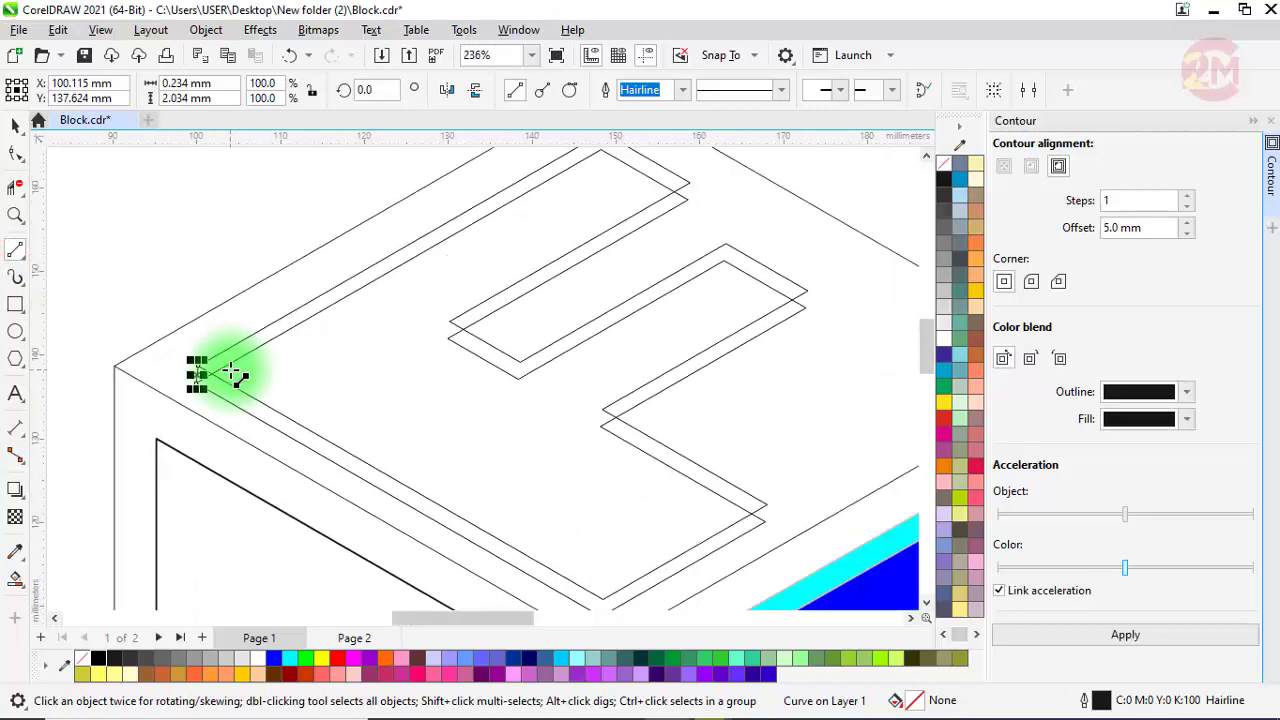
scroll(258, 372, "down", 1)
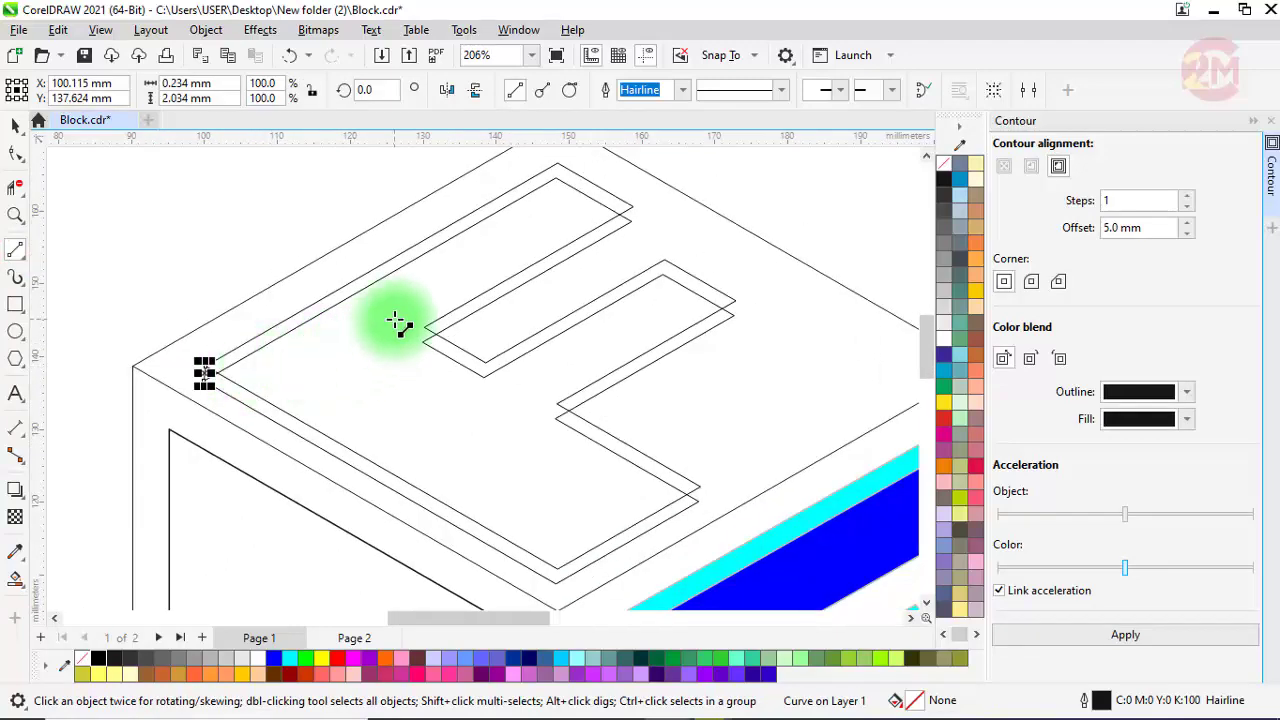
left_click(1270, 120)
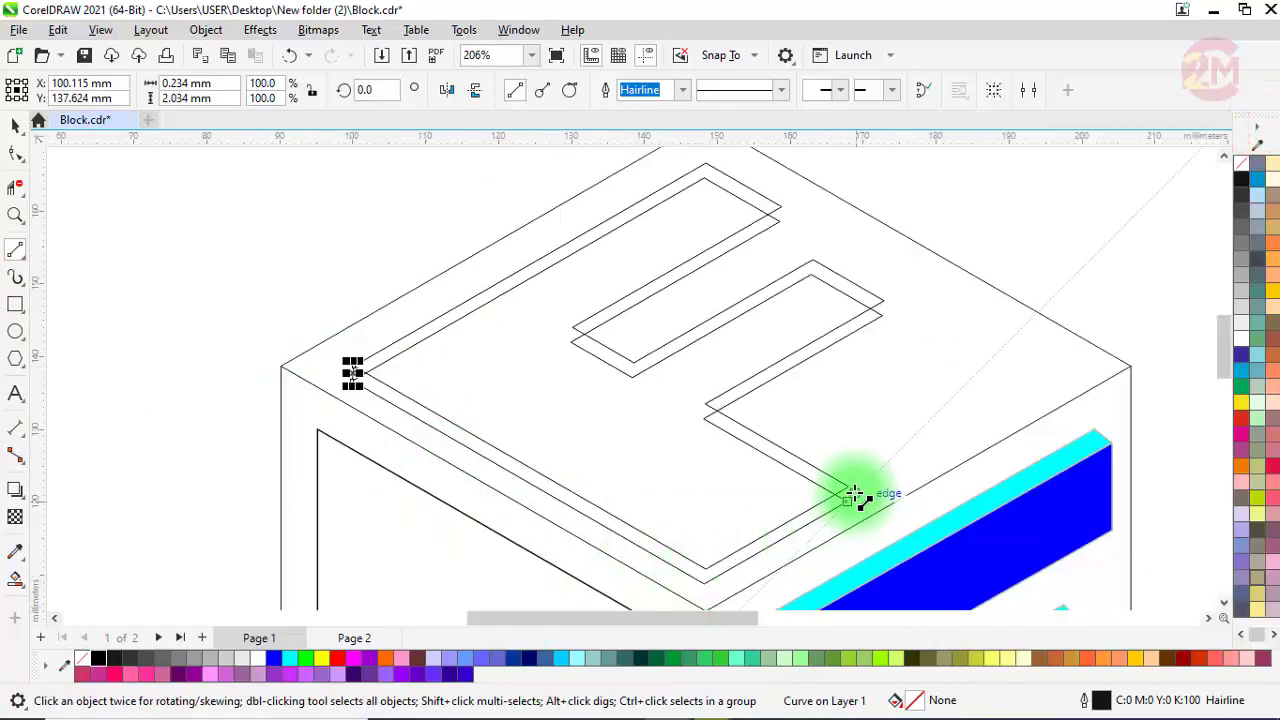
scroll(852, 510, "up", 4)
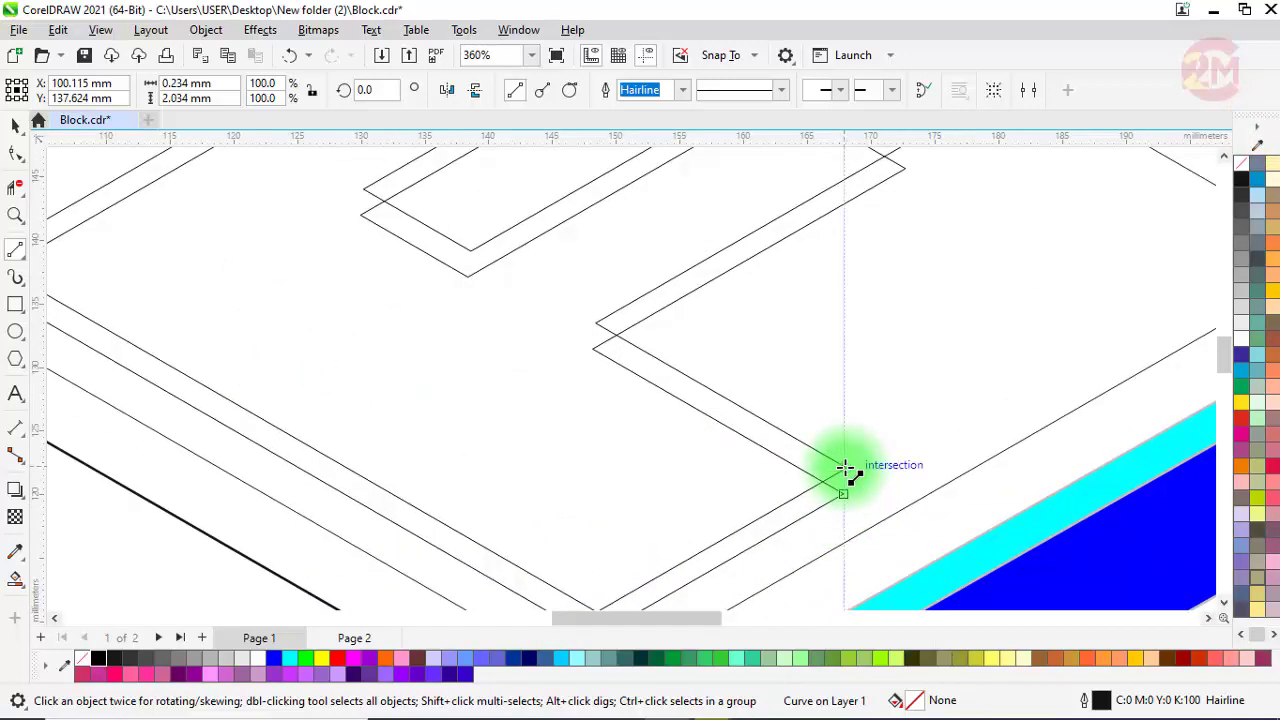
left_click_drag(847, 467, 847, 496)
scroll(672, 543, "down", 1)
scroll(842, 248, "up", 3)
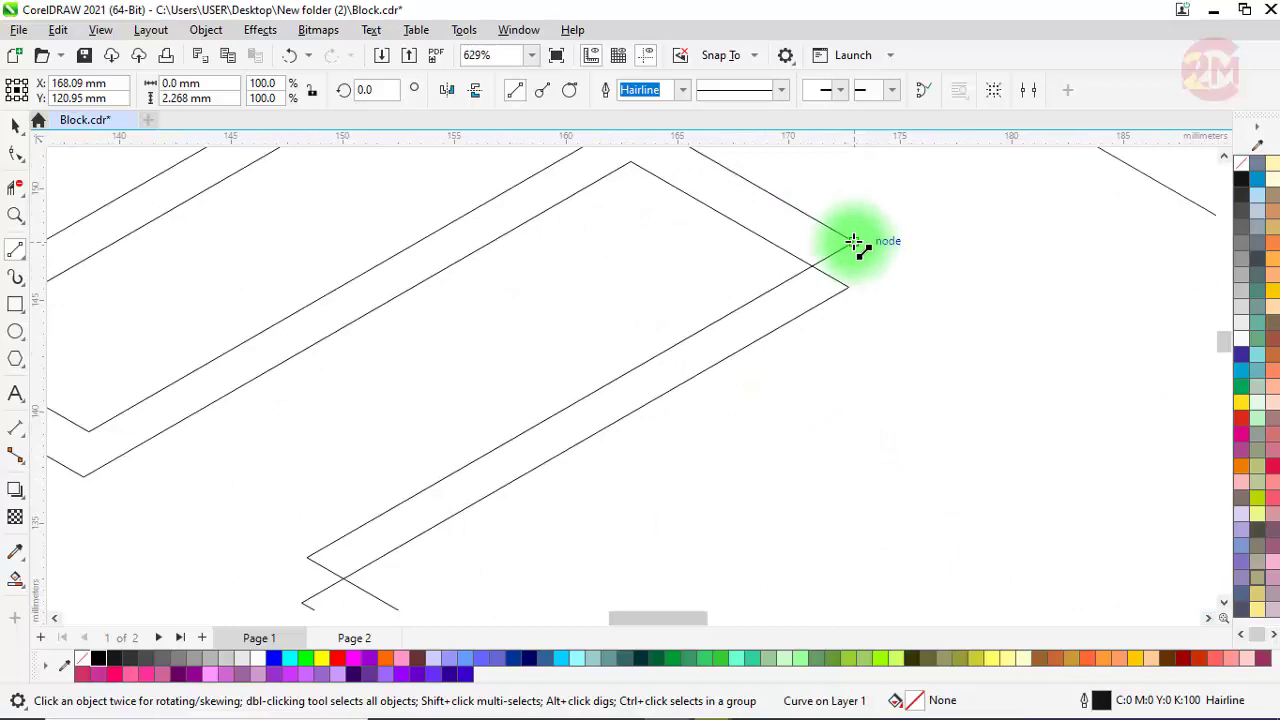
left_click_drag(853, 242, 850, 291)
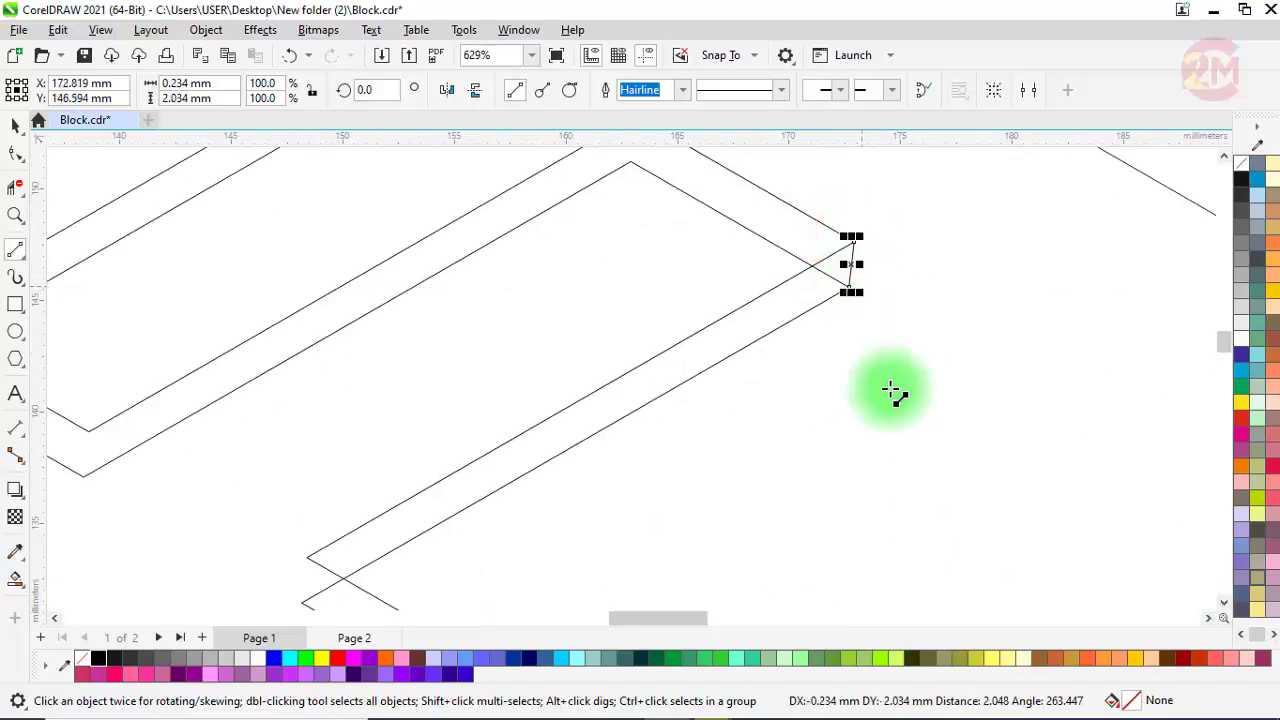
scroll(820, 410, "down", 3)
scroll(694, 363, "up", 4)
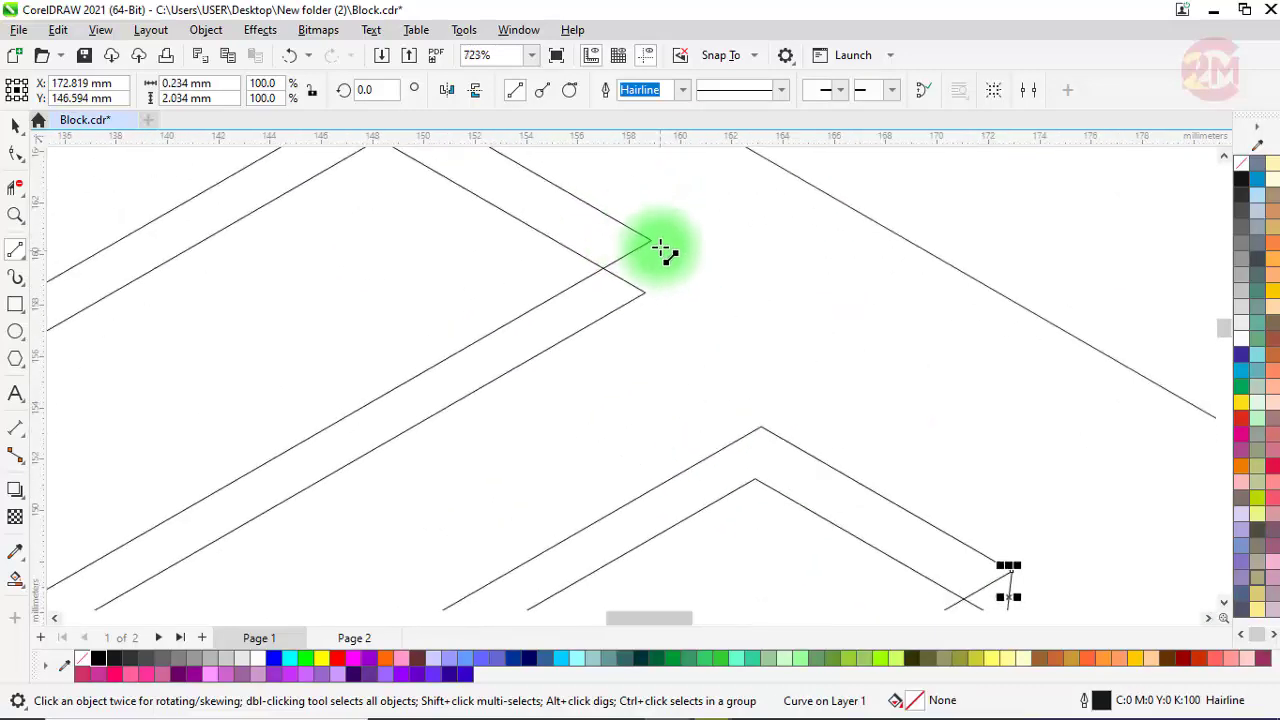
left_click_drag(650, 241, 646, 300)
scroll(640, 270, "down", 4)
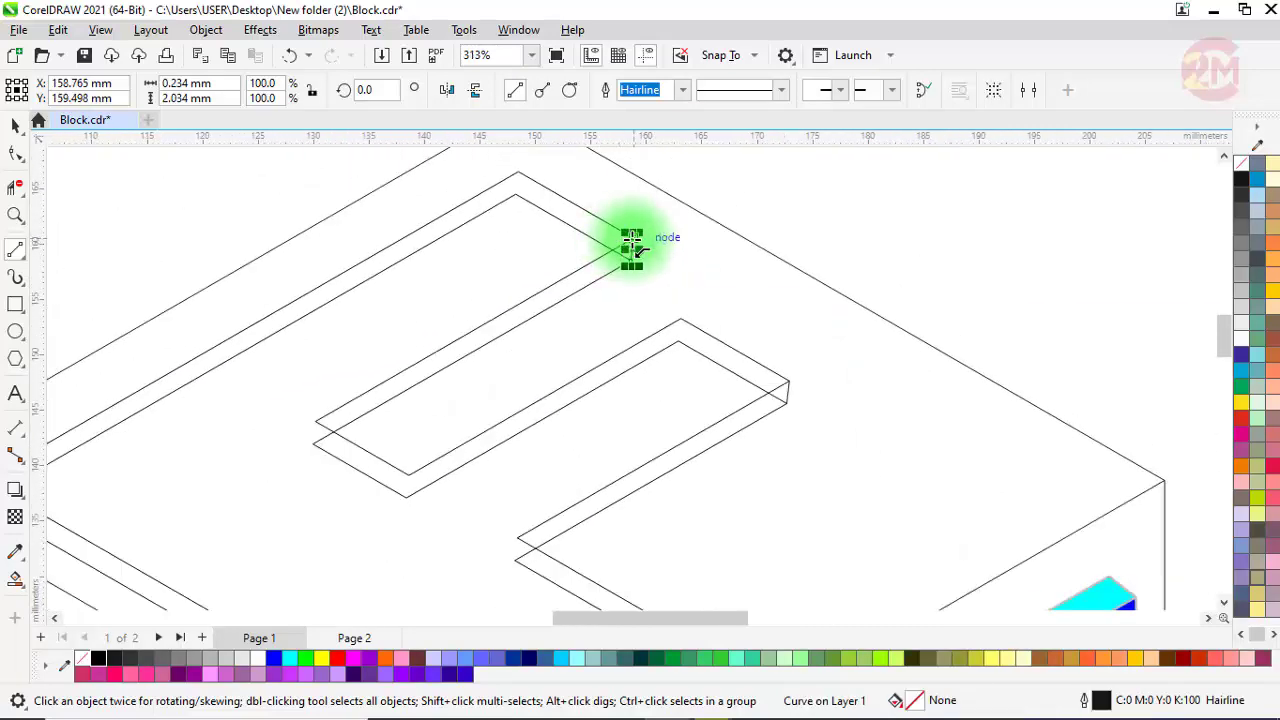
scroll(632, 240, "down", 1)
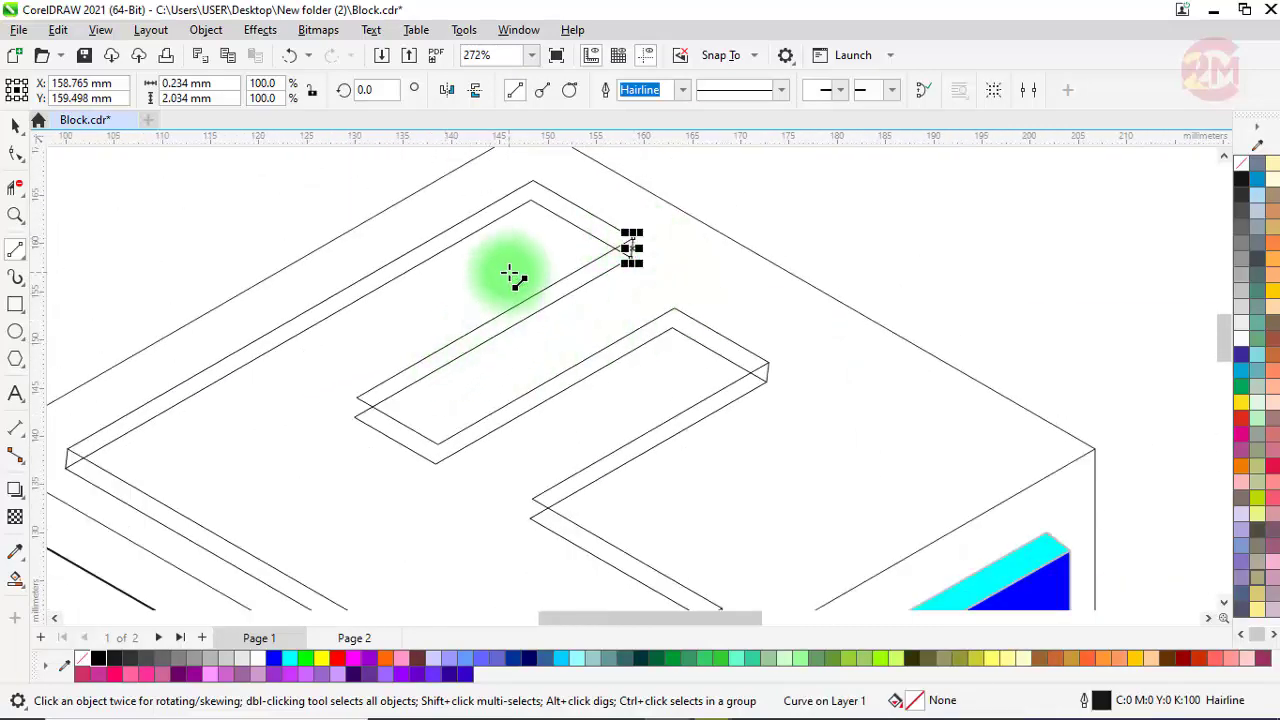
scroll(519, 270, "down", 2)
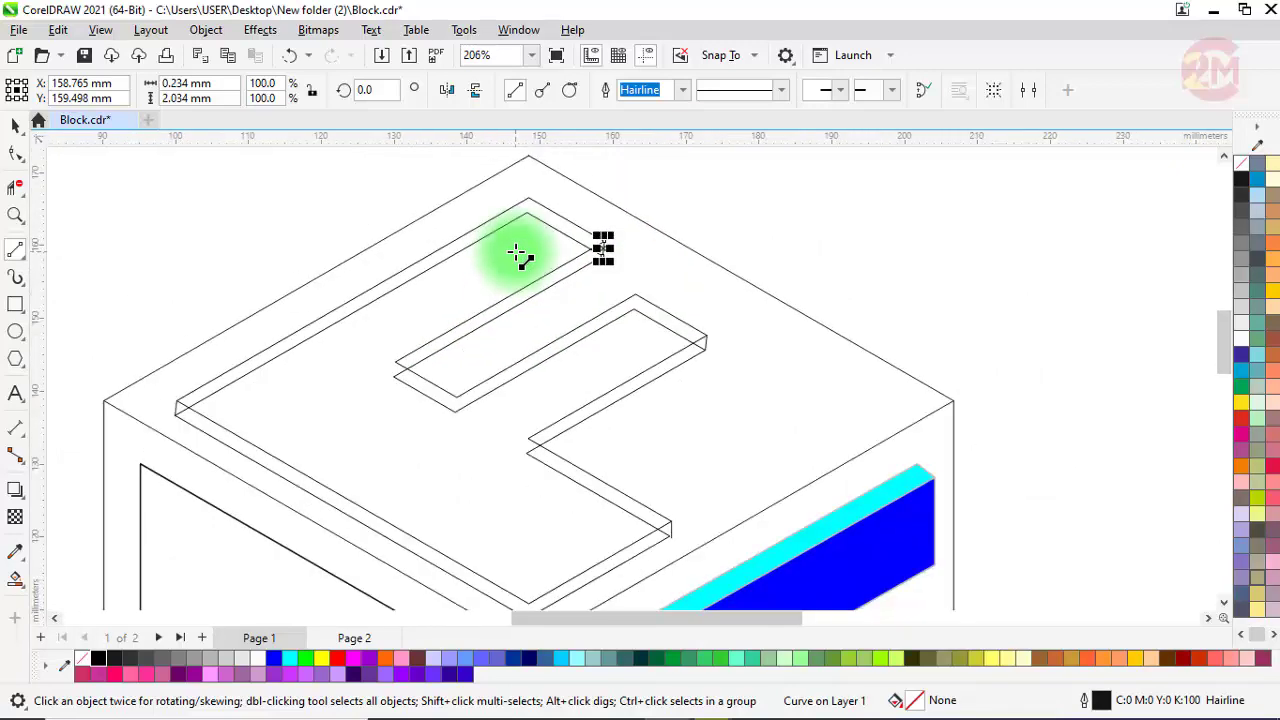
scroll(516, 252, "down", 1)
scroll(622, 502, "up", 8)
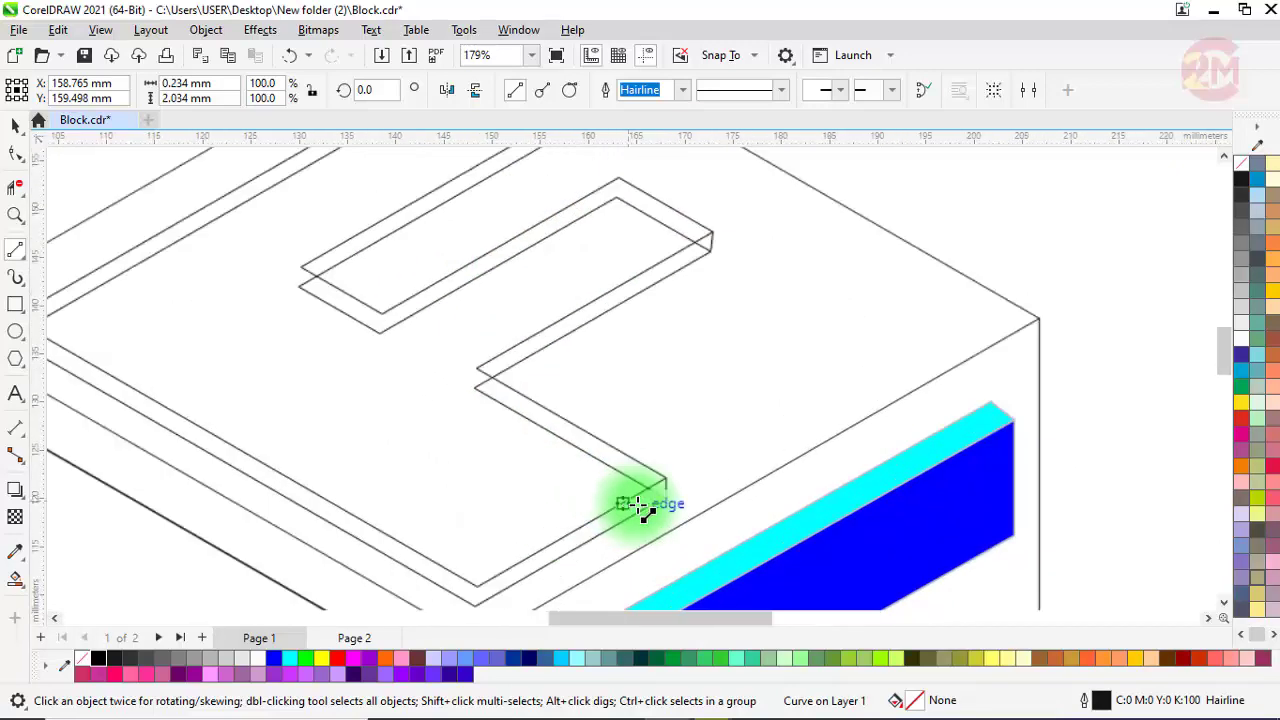
key("Escape")
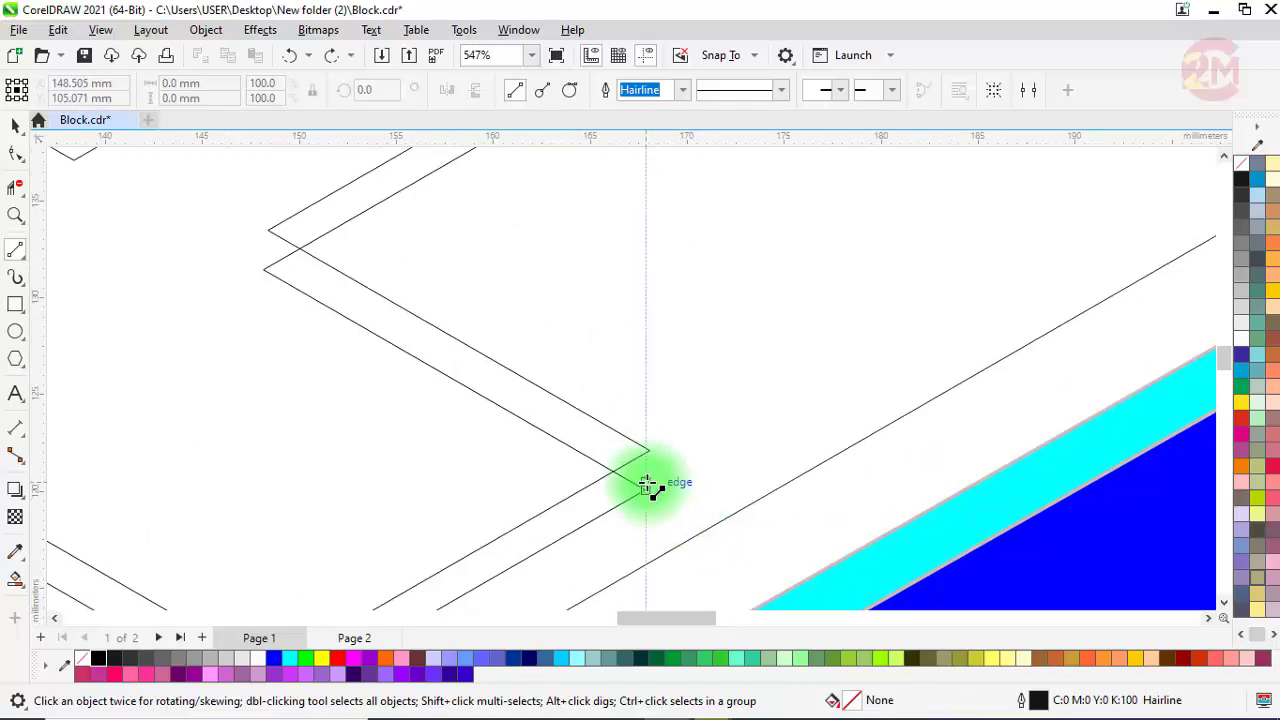
Draw lines about 2 mm long joining the two F outlines at the outer corners of the stem, middle arm and top arm
scroll(647, 485, "up", 5)
left_click_drag(652, 421, 651, 511)
scroll(645, 513, "down", 8)
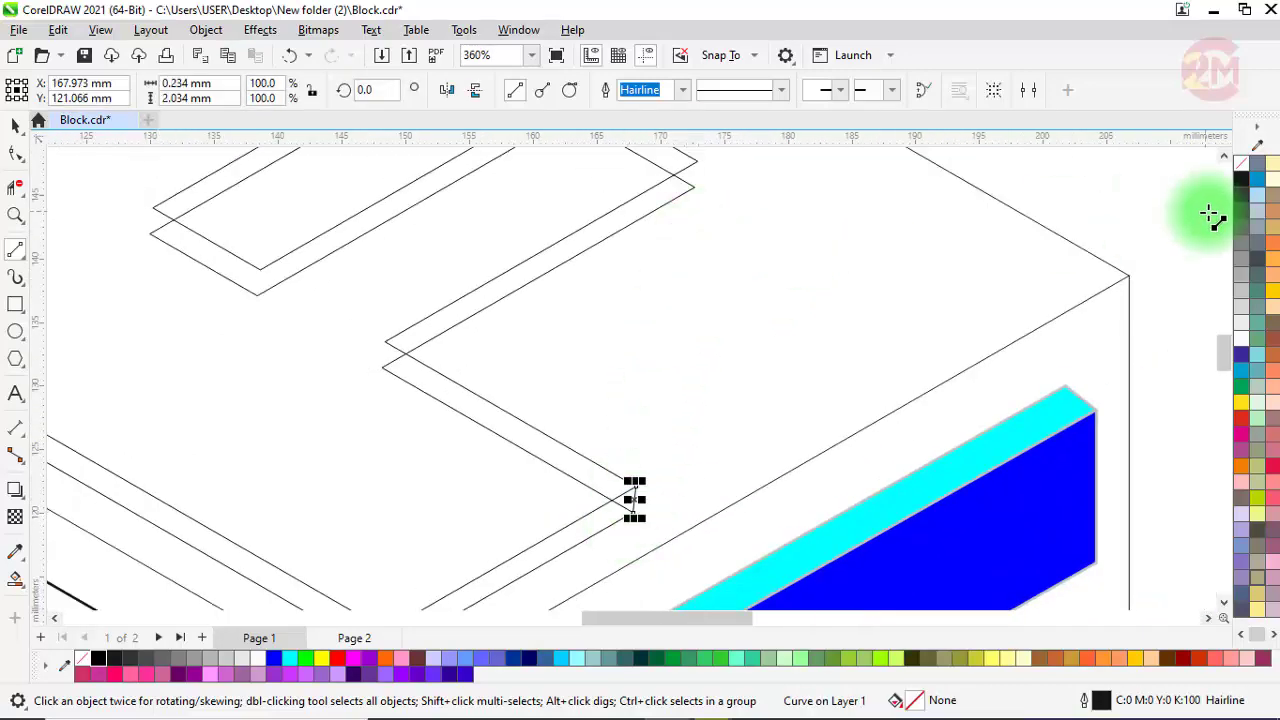
left_click(1222, 348)
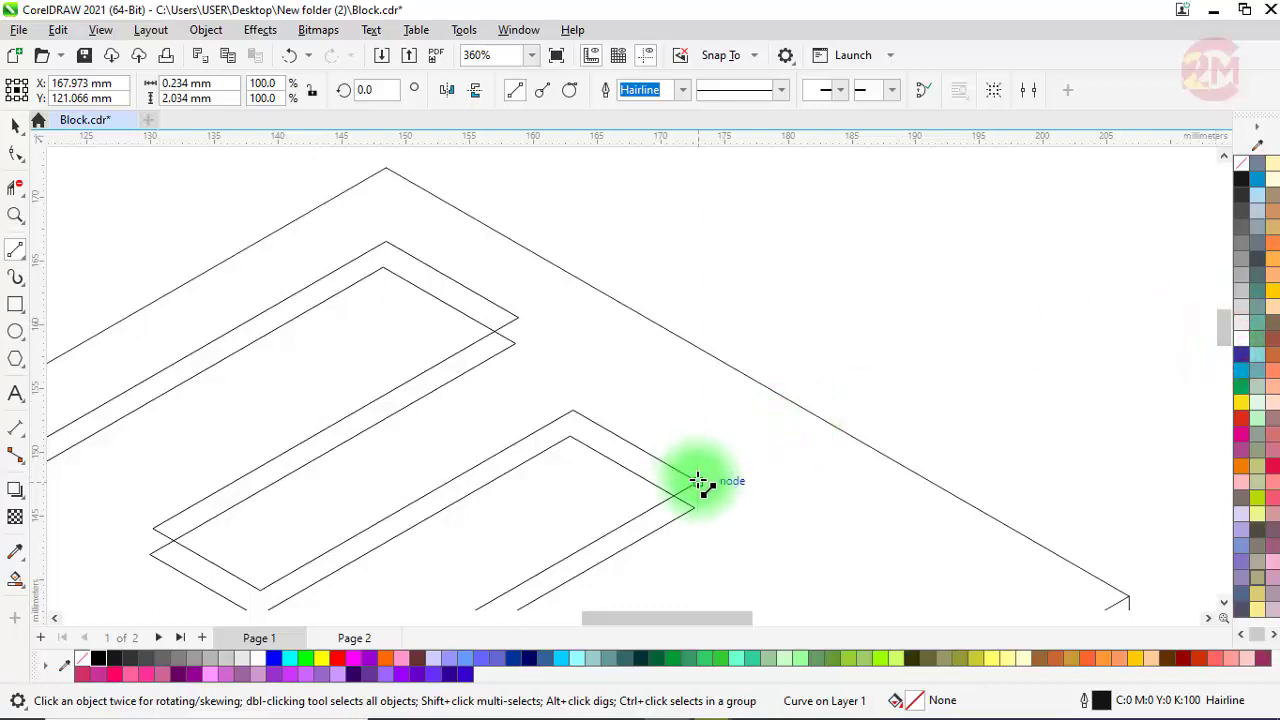
left_click_drag(699, 482, 697, 495)
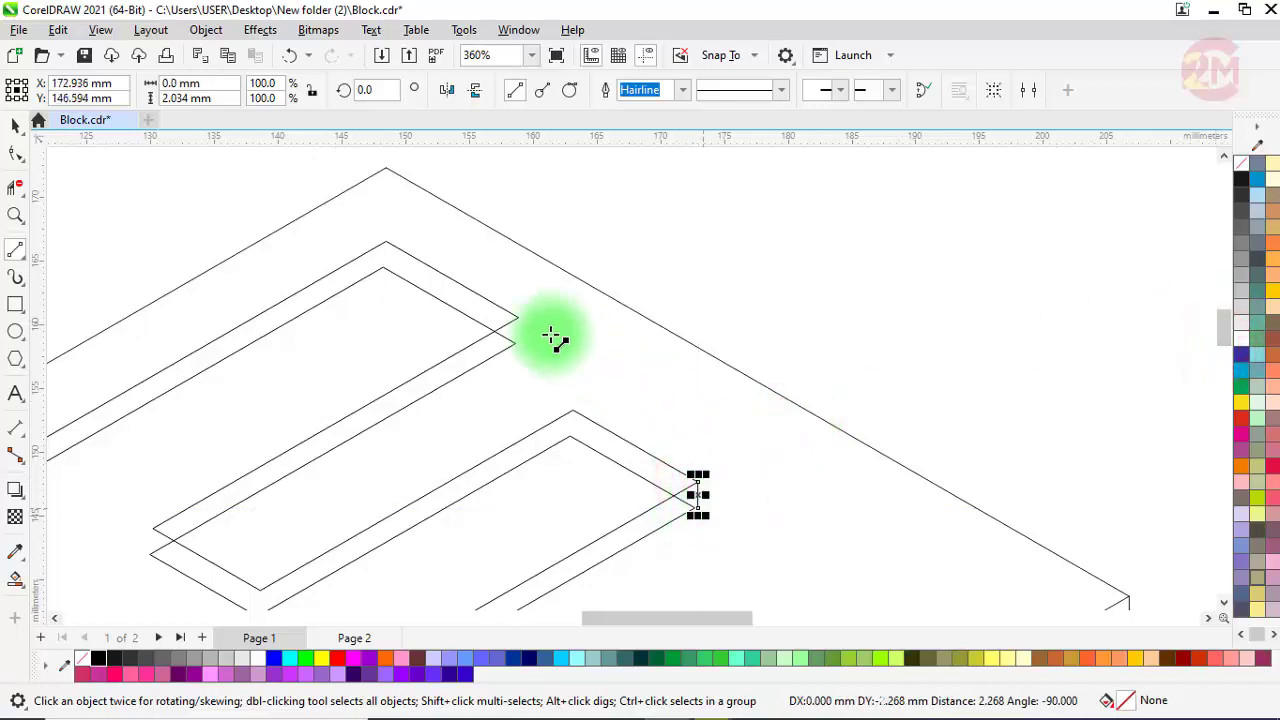
left_click(513, 320)
scroll(623, 266, "down", 3)
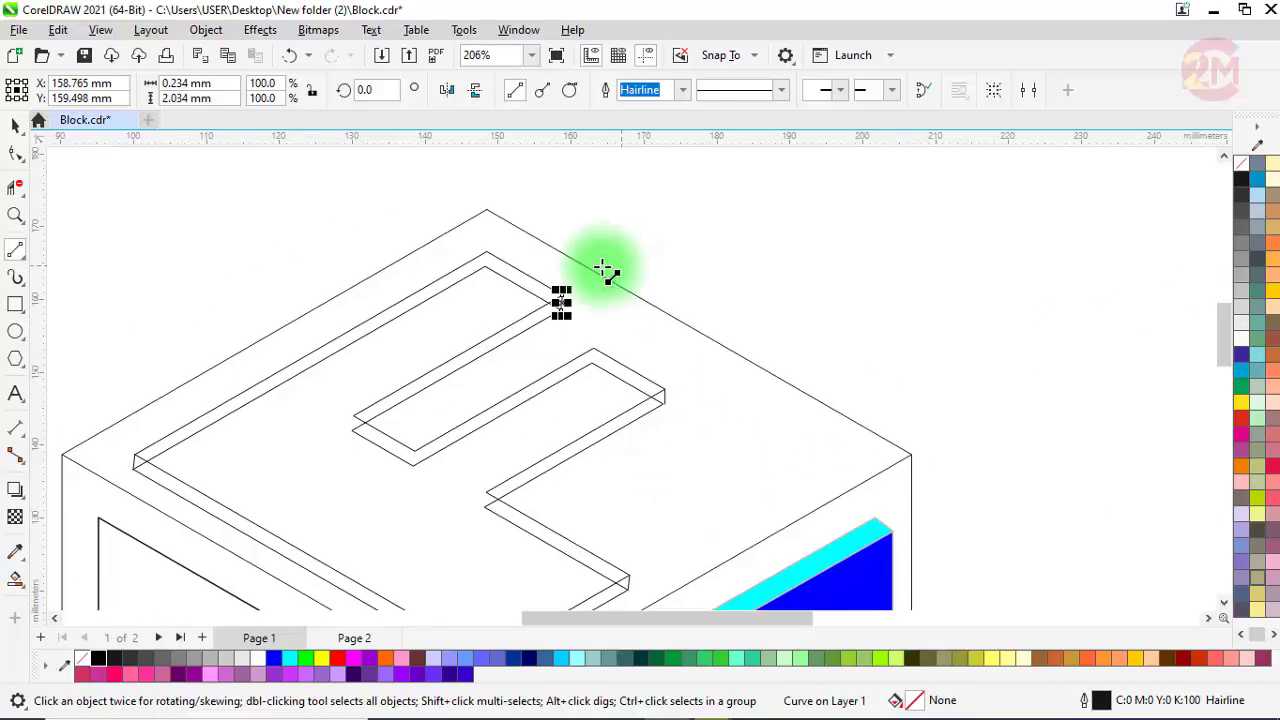
Remove the offset outline's overlapping segments inside the top-face F's long edge, notch, middle arm and stem with Virtual Segment Delete
left_click(13, 192)
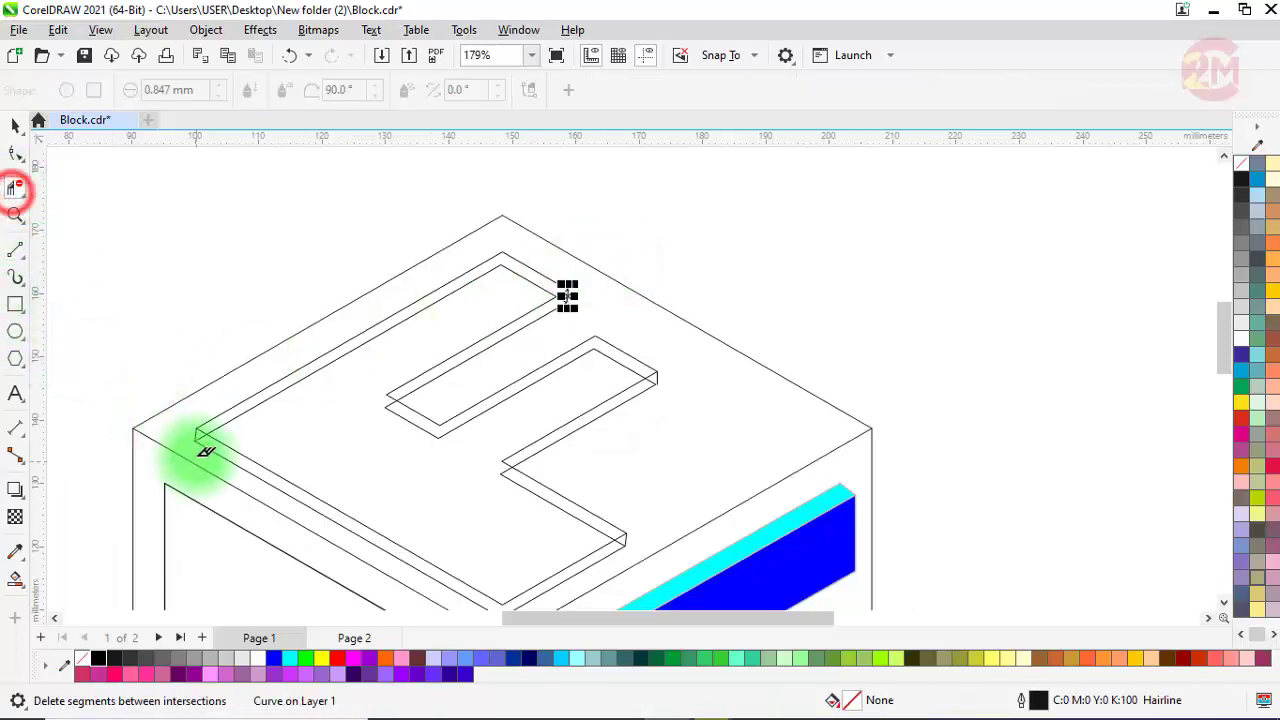
left_click(200, 435)
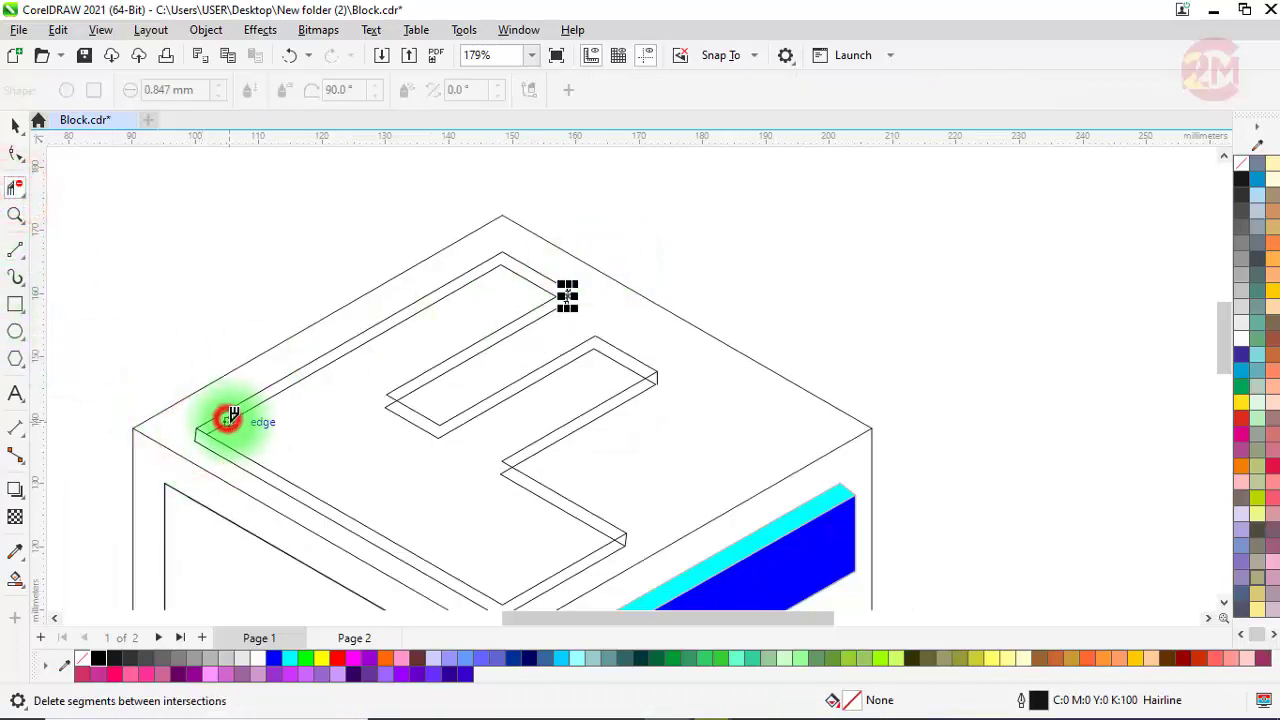
left_click(229, 418)
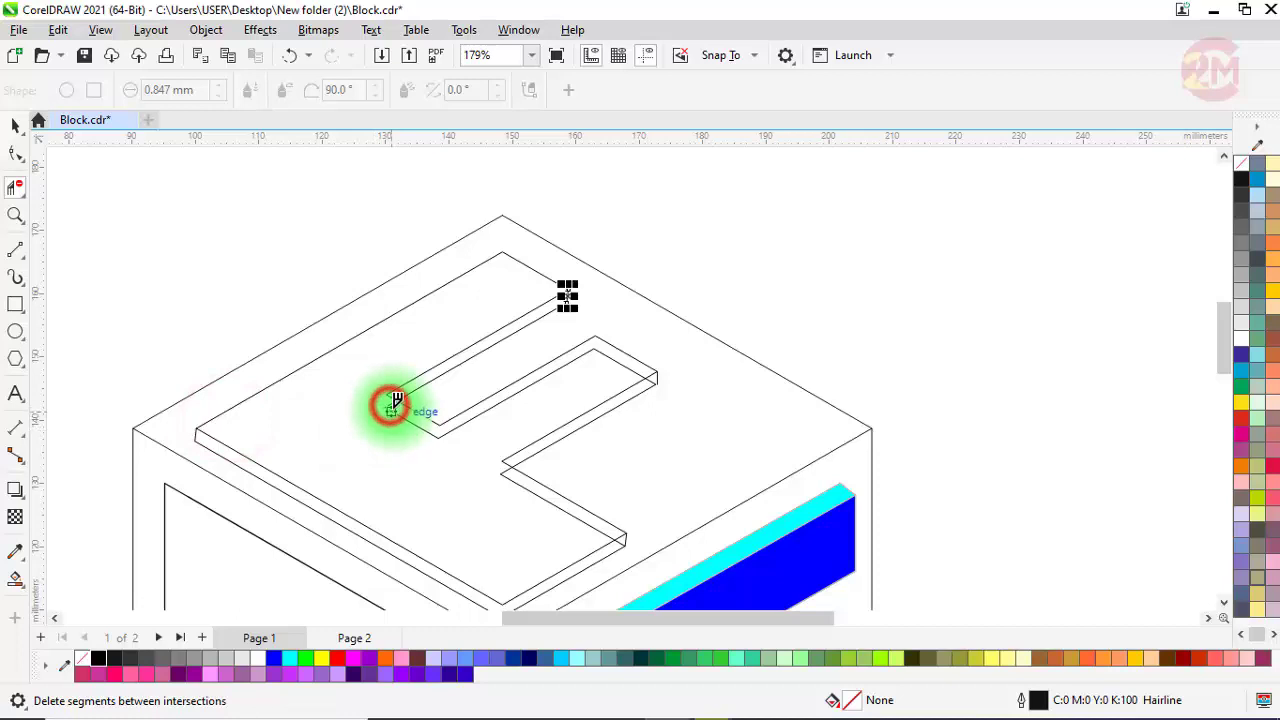
scroll(545, 500, "up", 2)
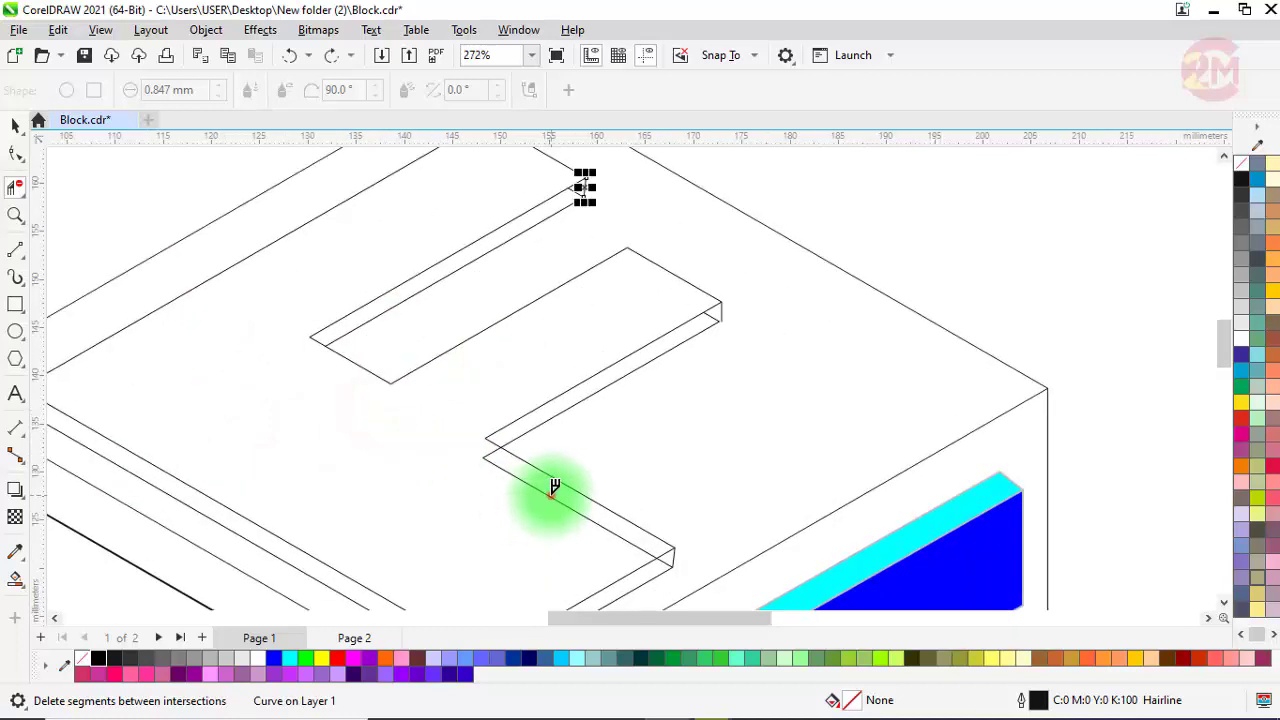
scroll(723, 300, "up", 3)
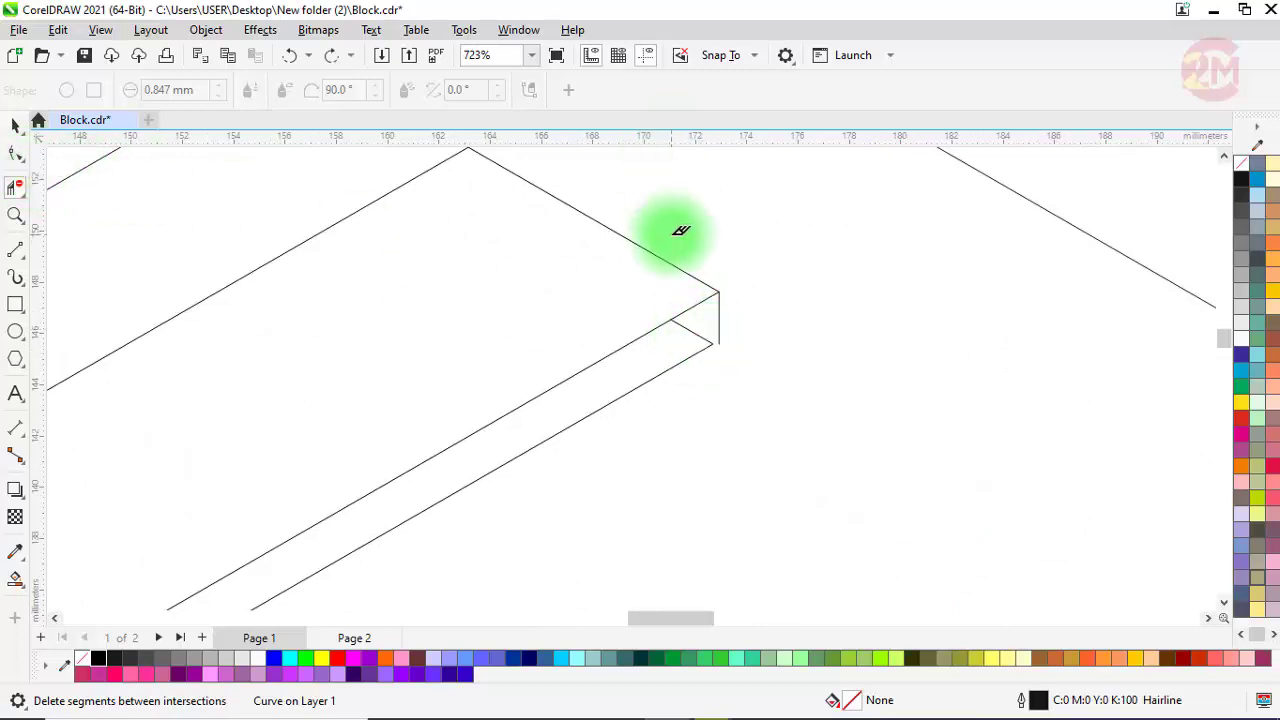
scroll(680, 230, "down", 4)
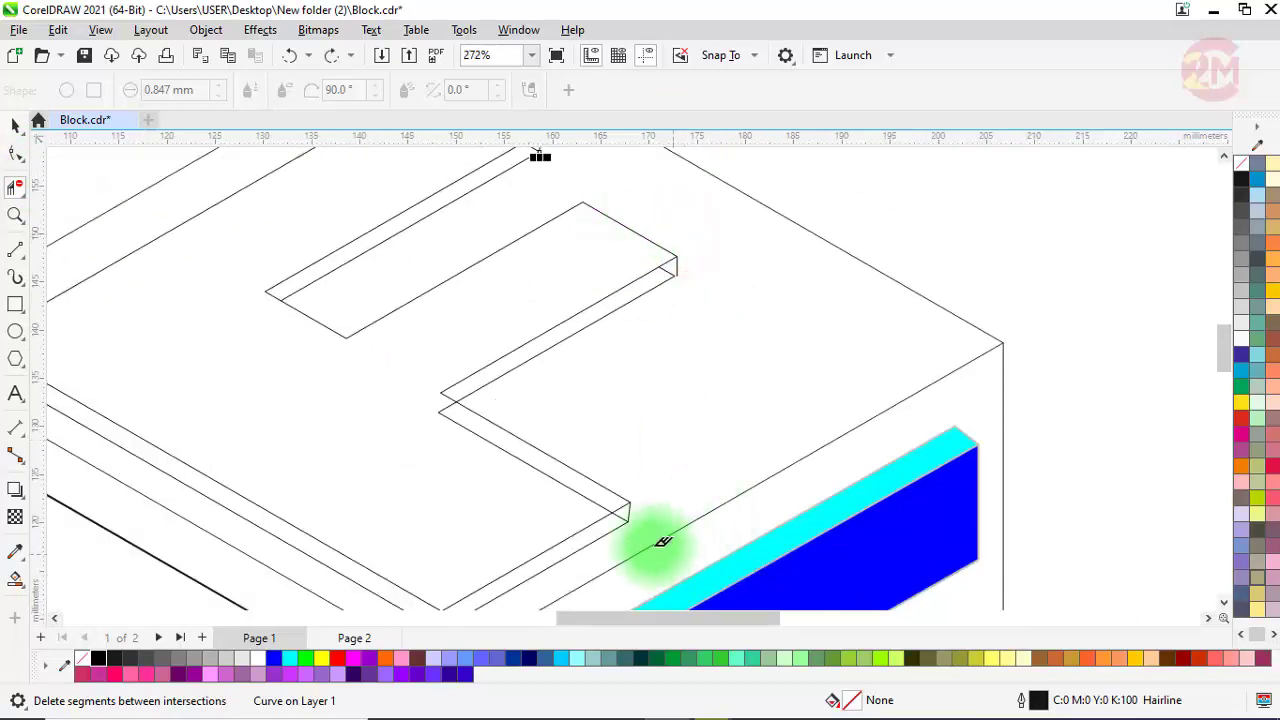
left_click(621, 512)
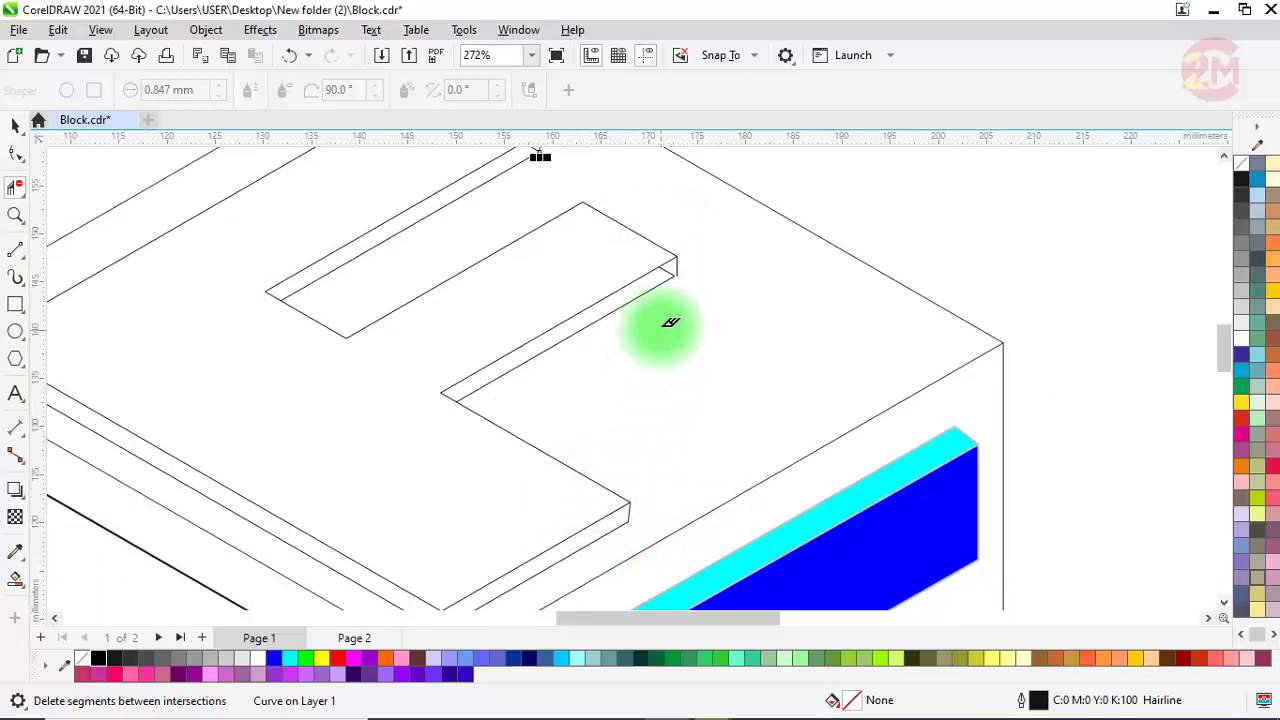
Replace the middle arm's connecting line with one that meets the offset corner, and delete the leftover segments at both arm tips
scroll(670, 285, "up", 3)
left_click(645, 291)
scroll(740, 260, "down", 4)
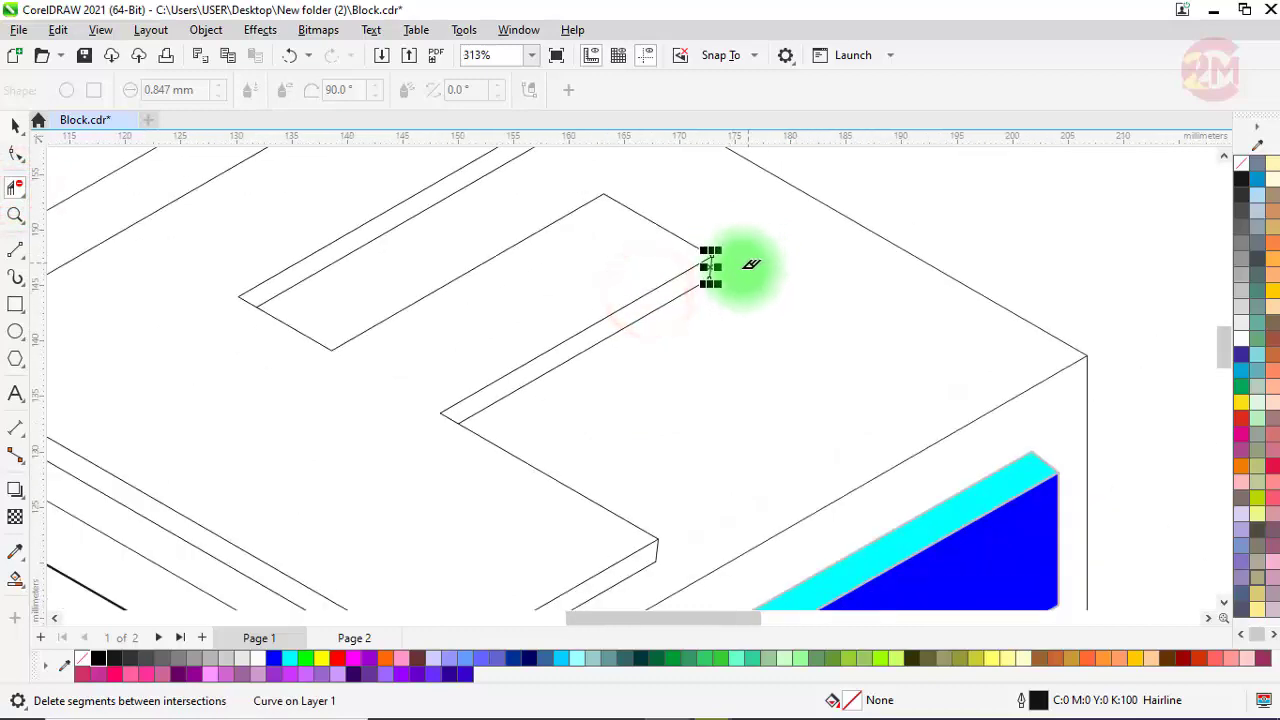
scroll(620, 181, "up", 1)
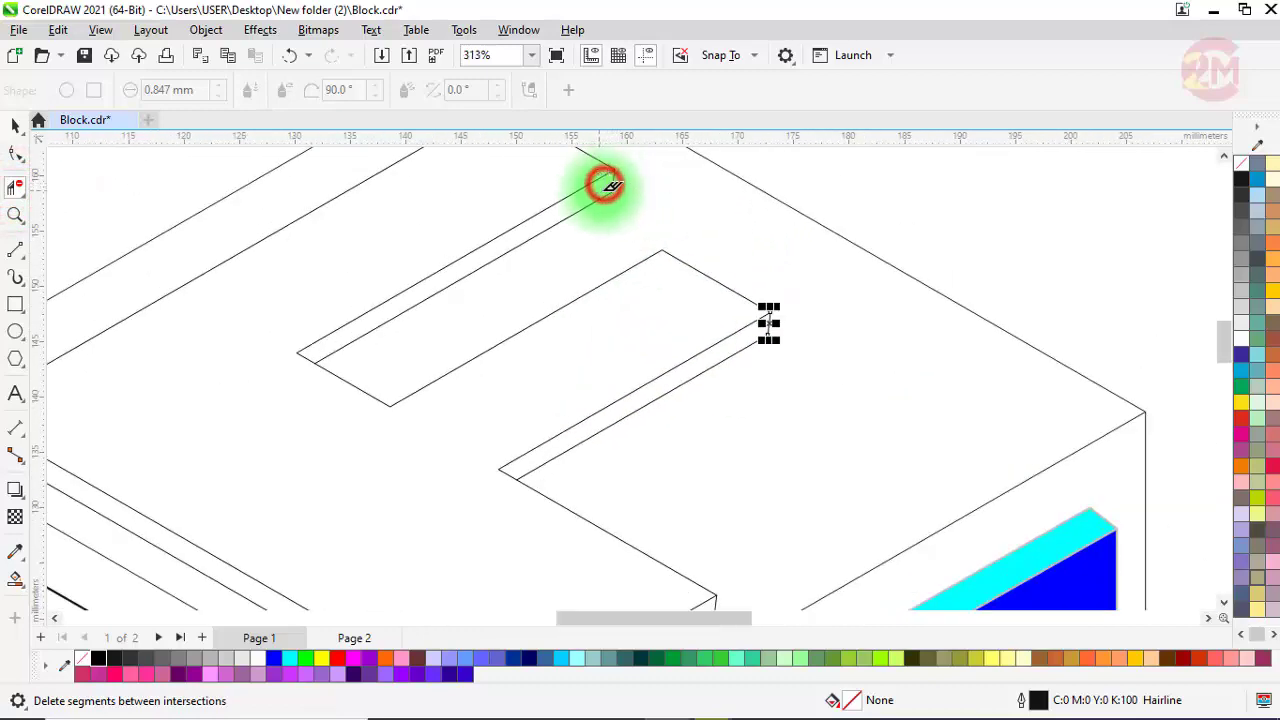
left_click(606, 185)
scroll(663, 286, "down", 2)
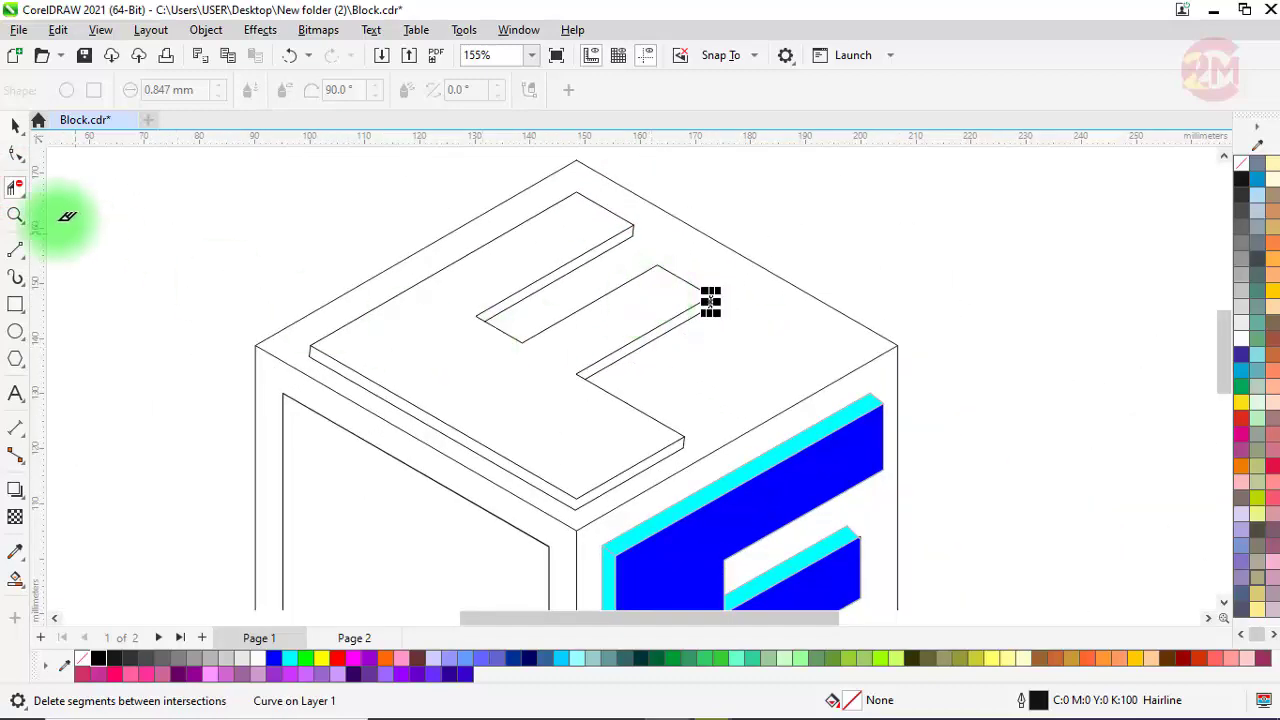
left_click(16, 124)
left_click(134, 293)
Apply Smart Fill to the top-face F and its three depth strips with the preset steel-blue fill and grey 0.567 pt outline
scroll(480, 266, "up", 3)
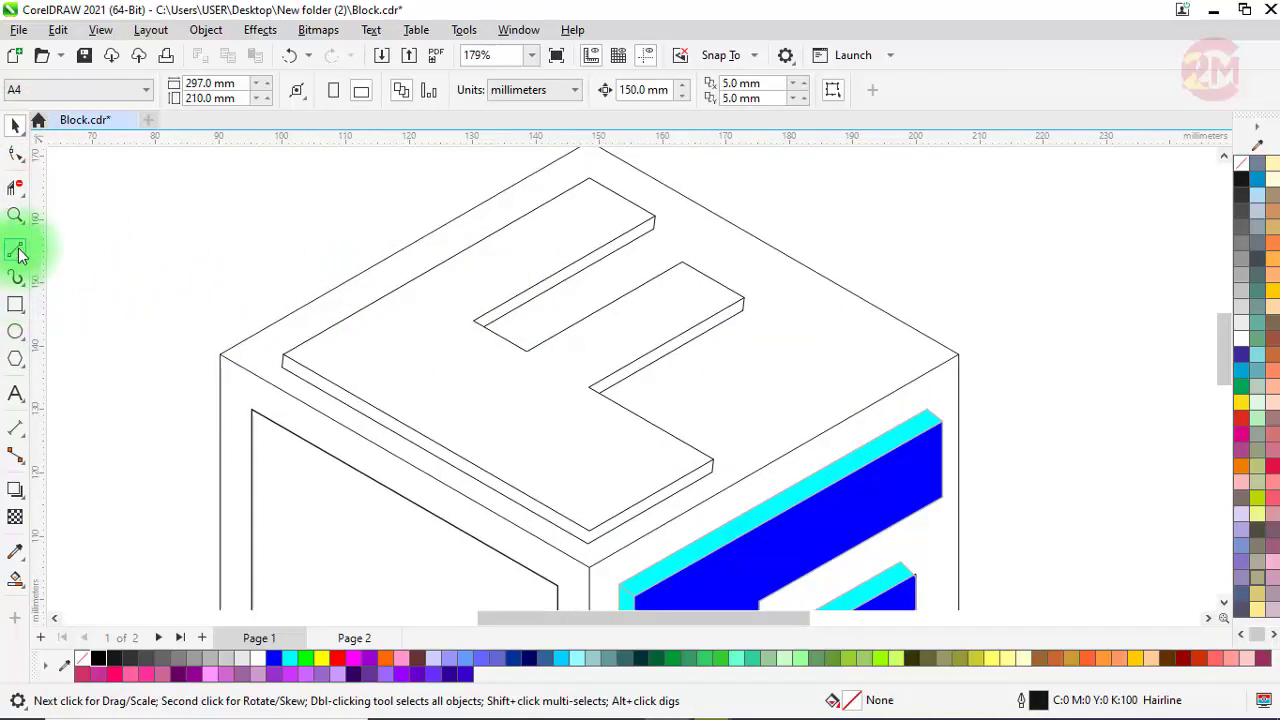
left_click(15, 579)
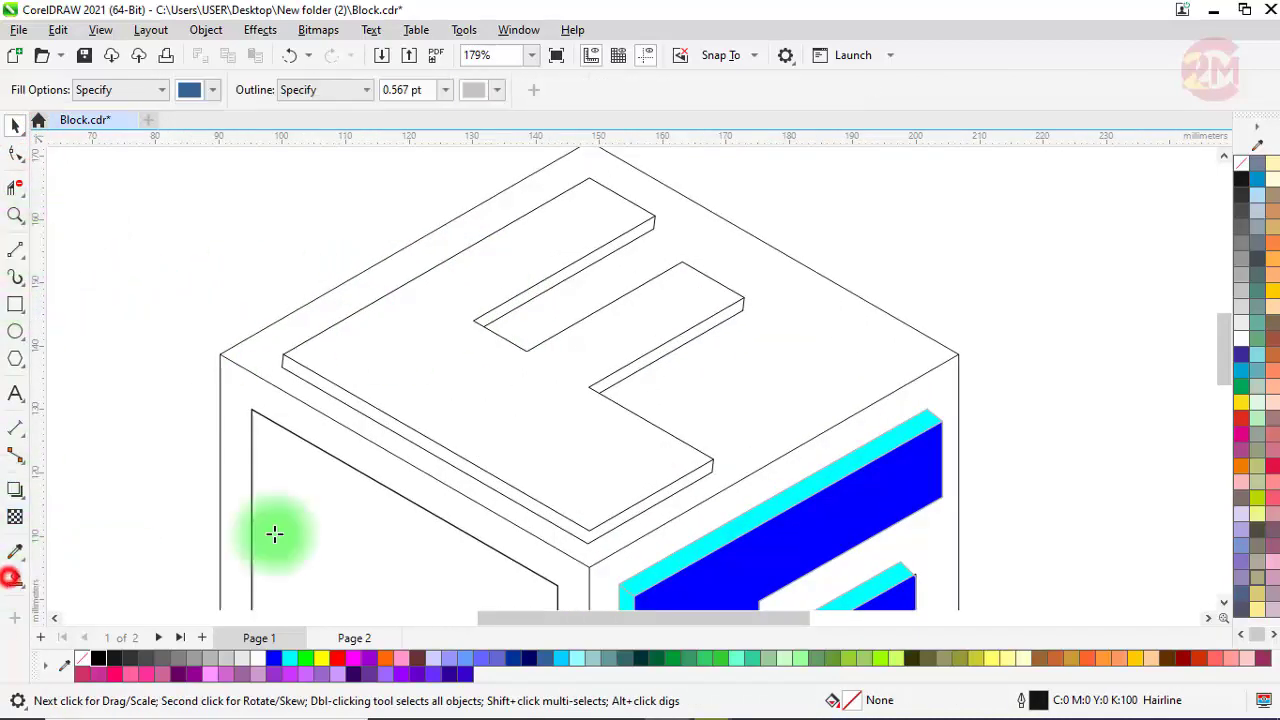
left_click(354, 401)
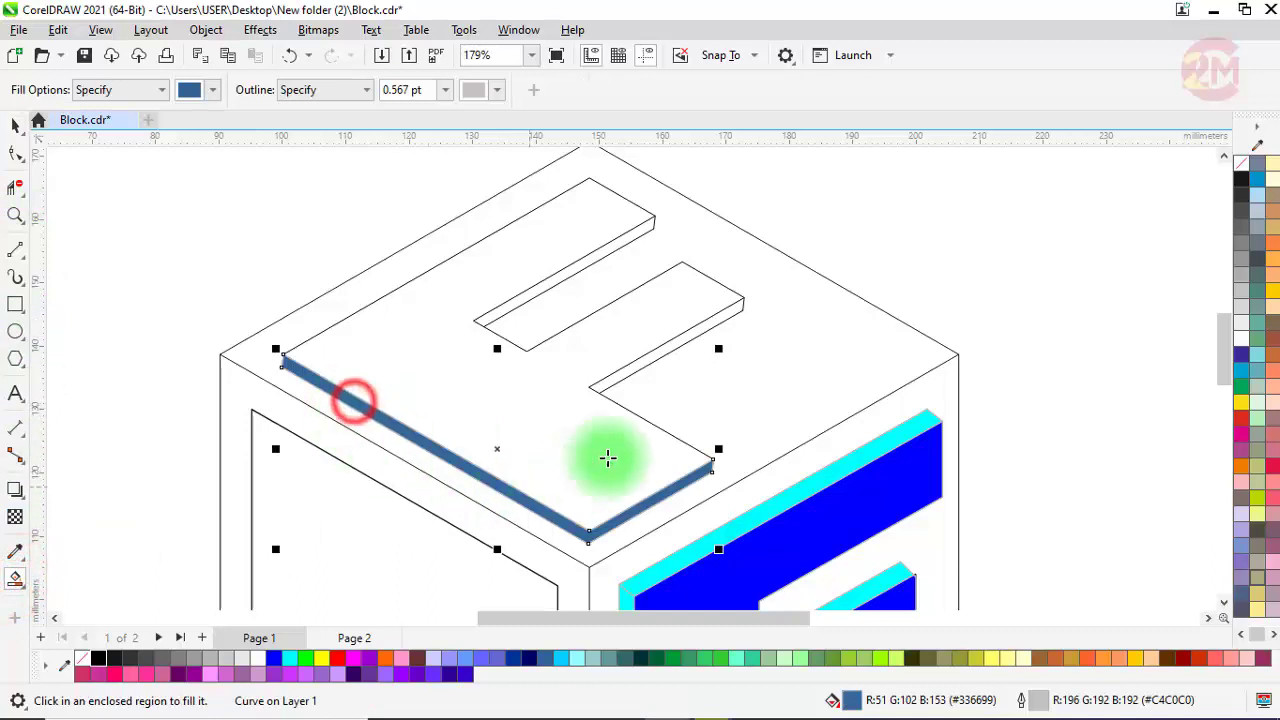
left_click(525, 297)
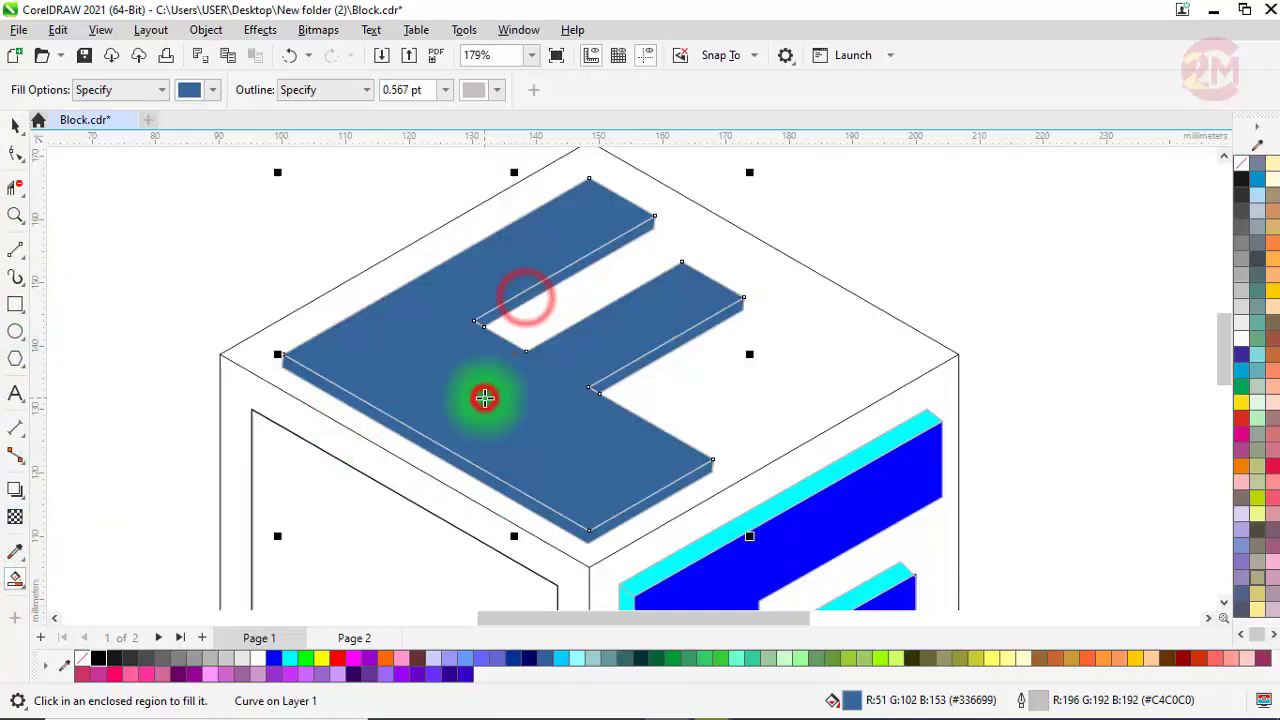
left_click(15, 123)
Recolor the top-face F blue and its three depth strips cyan
left_click(366, 360)
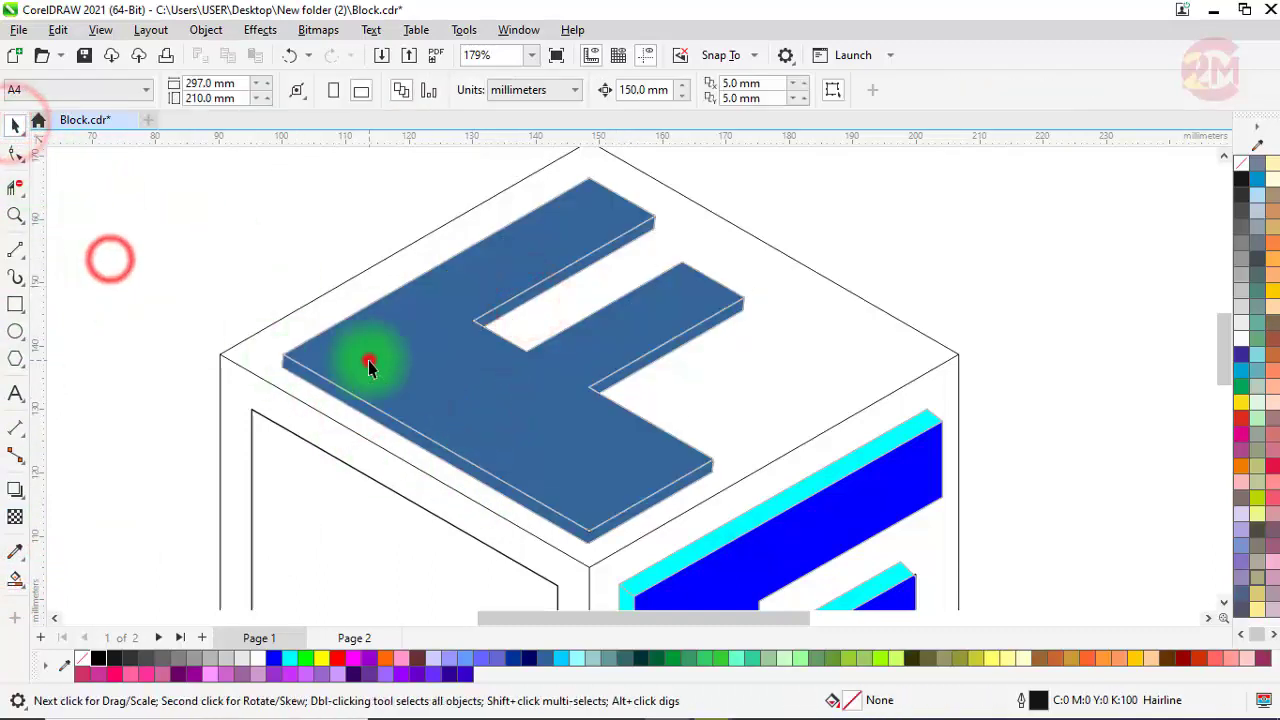
left_click(273, 657)
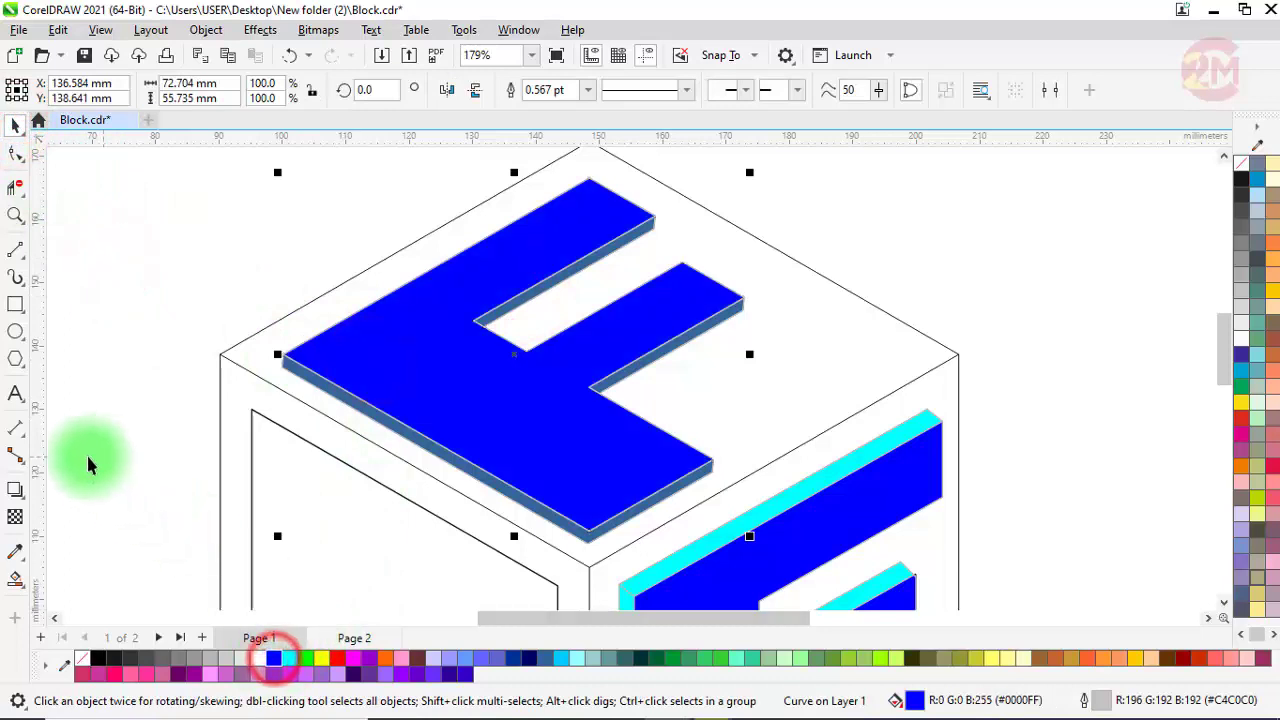
left_click(338, 390)
left_click(289, 657)
left_click(523, 297)
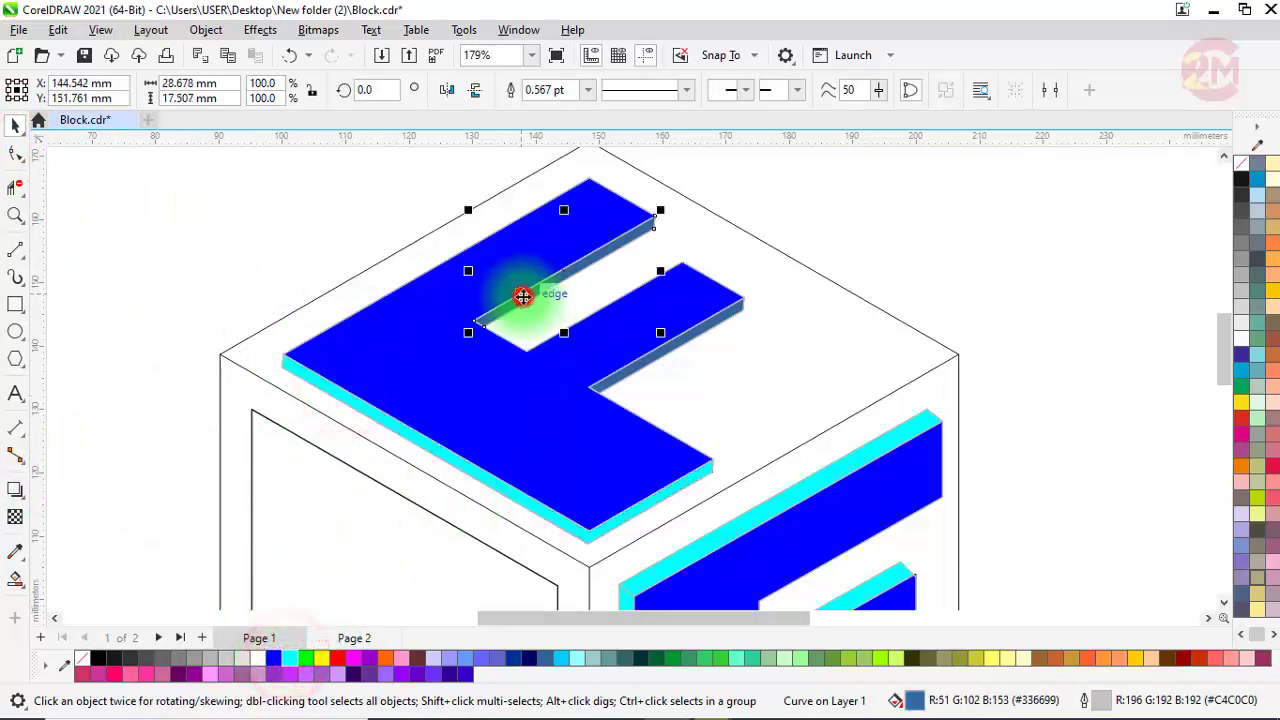
left_click(289, 657)
left_click(643, 365)
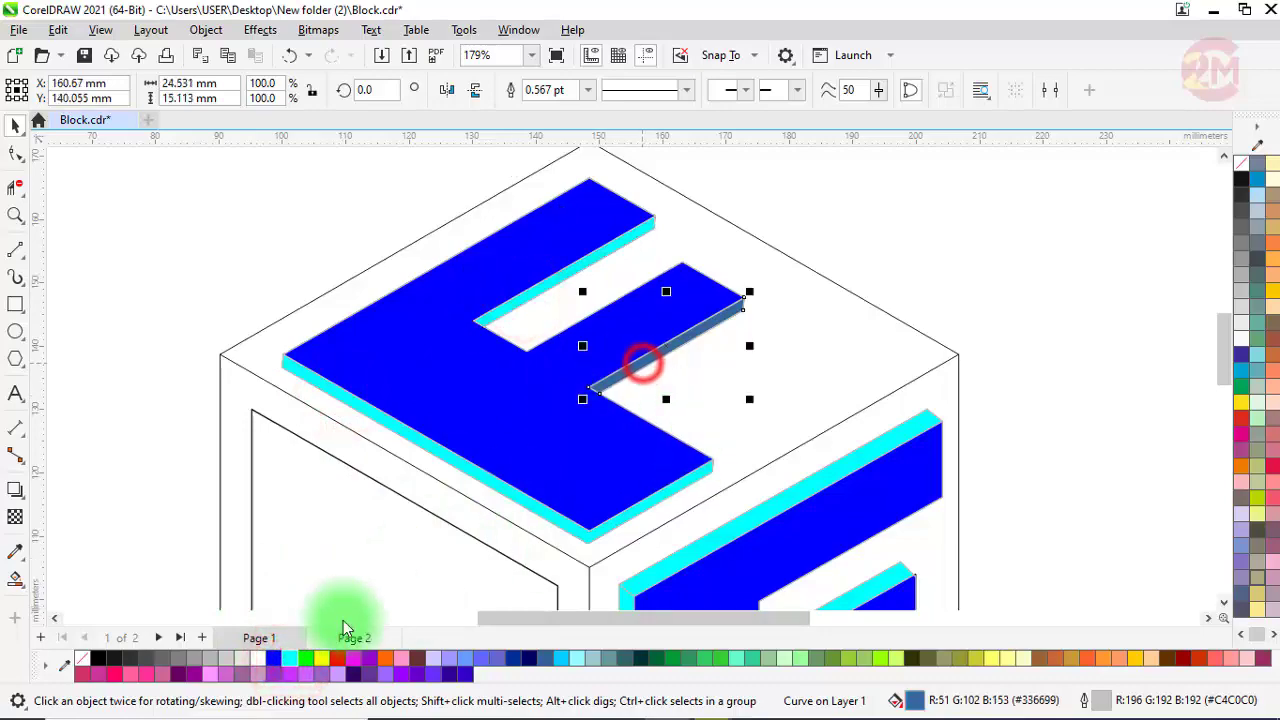
left_click(289, 657)
left_click(271, 234)
scroll(629, 186, "down", 3)
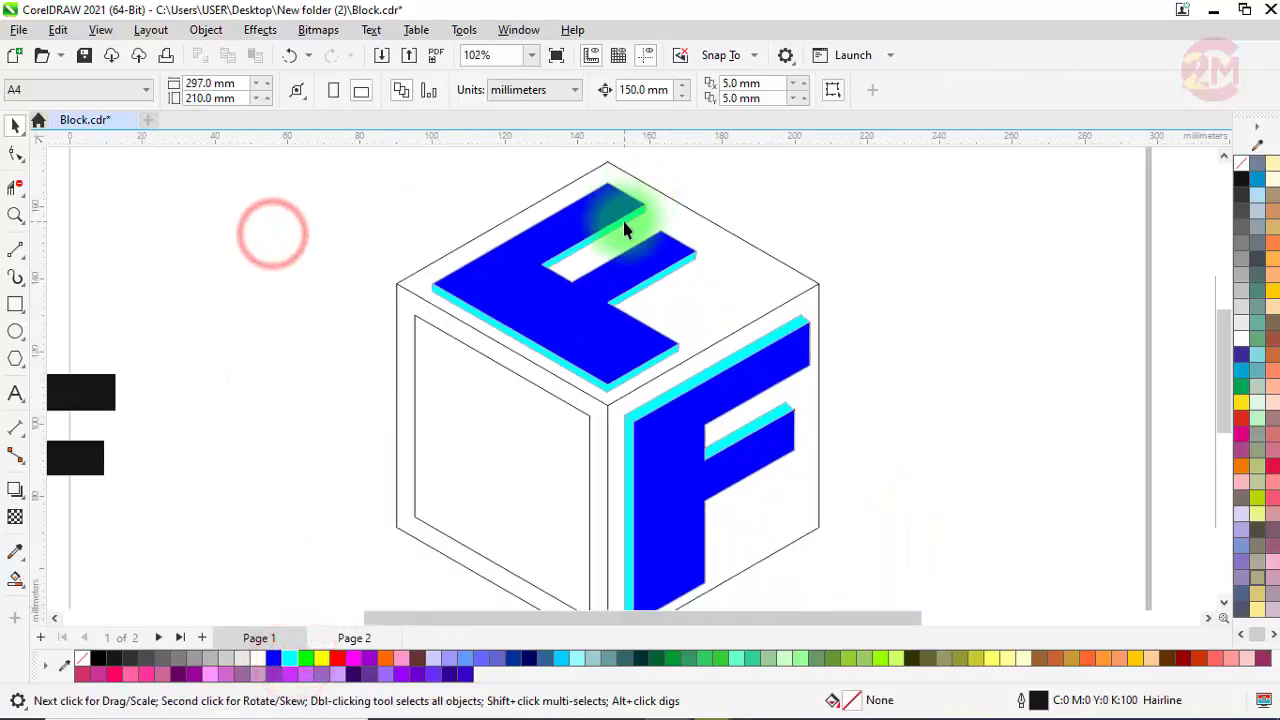